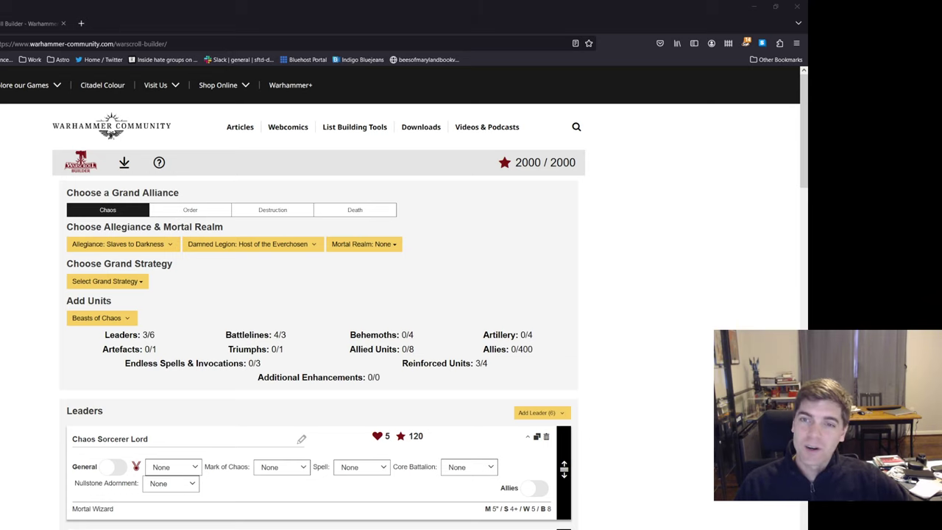
{"action": "mouse_move", "coordinate": [240, 127]}
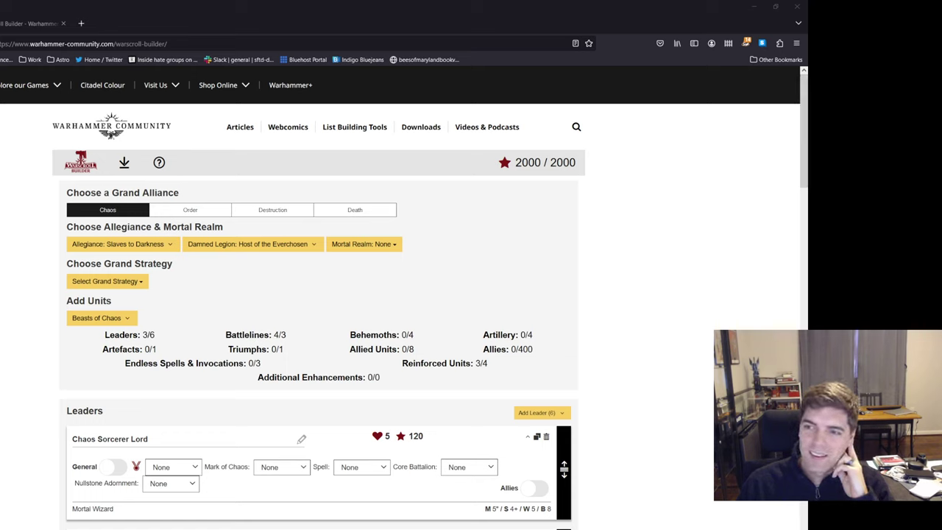
{"action": "left_click_drag", "start_coordinate": [515, 163], "coordinate": [577, 163]}
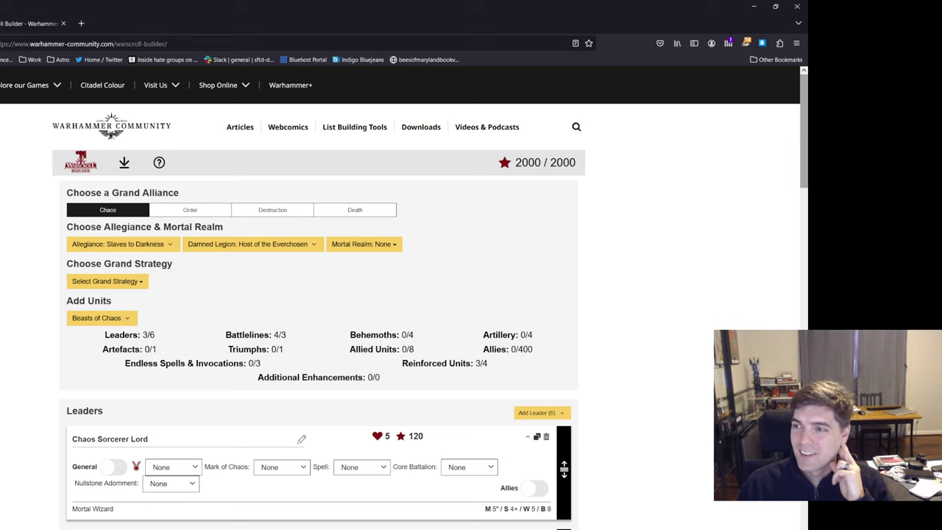
Give the first Chaos Chosen unit the Undivided Mark of Chaos and The Dread Banner as its Ensorcelled Banner
{"action": "scroll", "coordinate": [404, 301], "scroll_direction": "down", "scroll_amount": 5}
{"action": "scroll", "coordinate": [404, 302], "scroll_direction": "down", "scroll_amount": 5}
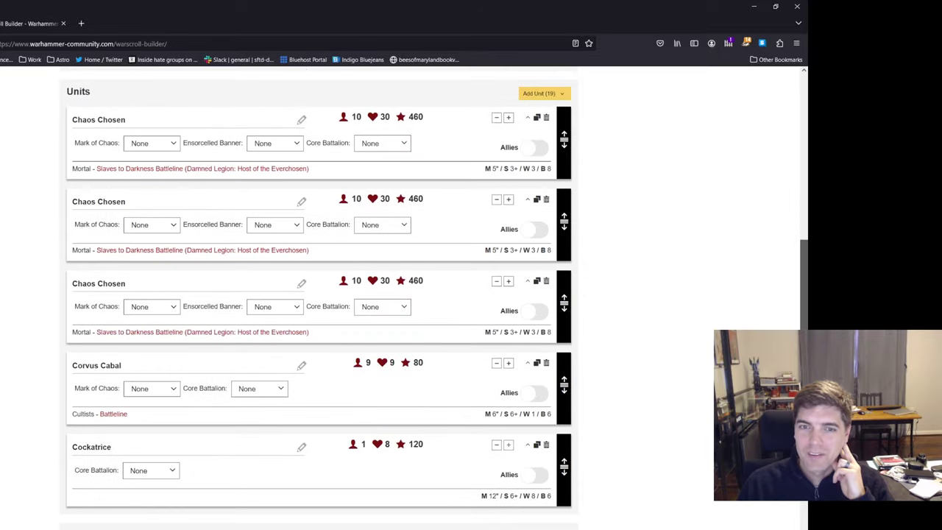
{"action": "scroll", "coordinate": [404, 302], "scroll_direction": "up", "scroll_amount": 1}
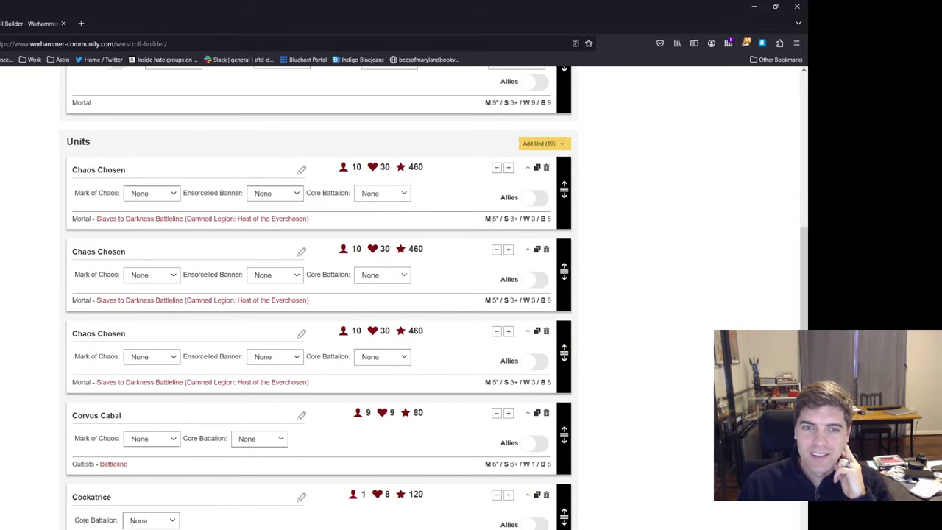
{"action": "left_click_drag", "start_coordinate": [73, 169], "coordinate": [554, 382]}
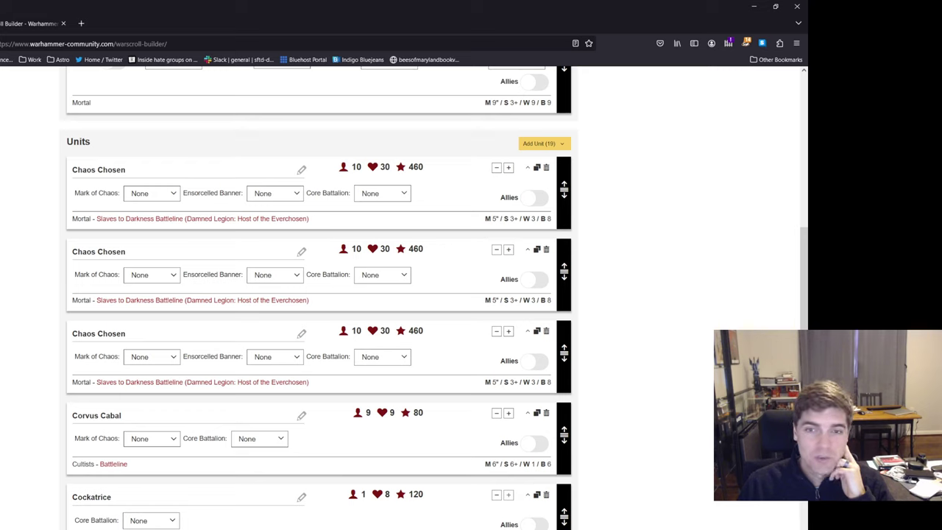
{"action": "left_click", "coordinate": [151, 193]}
{"action": "left_click", "coordinate": [95, 211]}
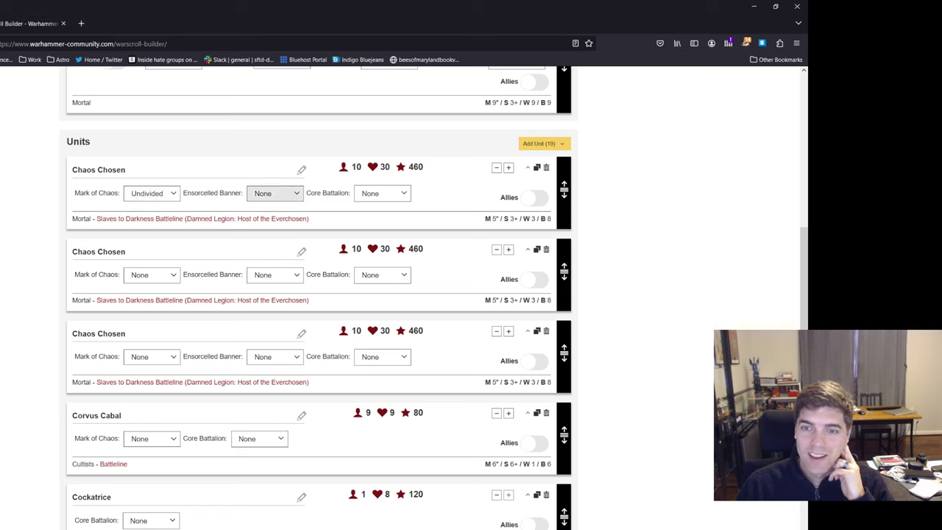
{"action": "left_click", "coordinate": [275, 192]}
{"action": "left_click", "coordinate": [236, 237]}
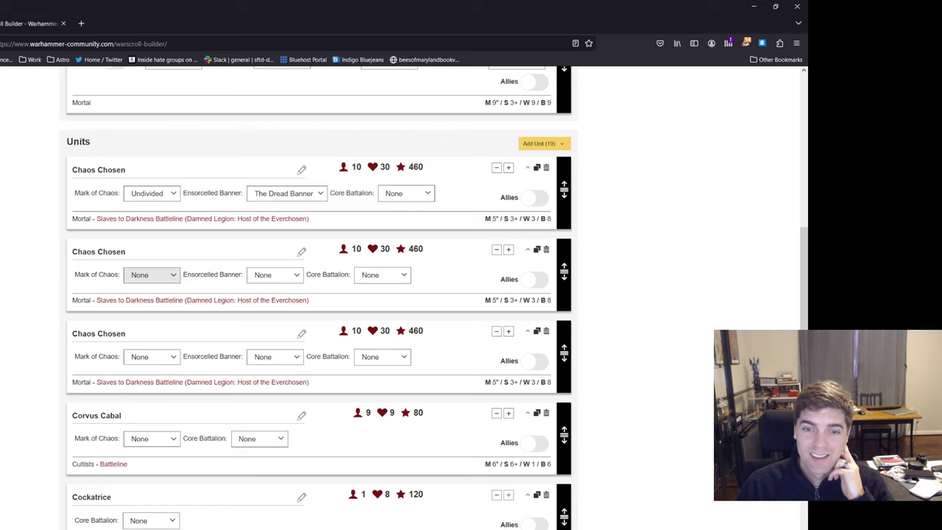
Add a Warlord core battalion to the army list
{"action": "scroll", "coordinate": [151, 274], "scroll_direction": "down", "scroll_amount": 5}
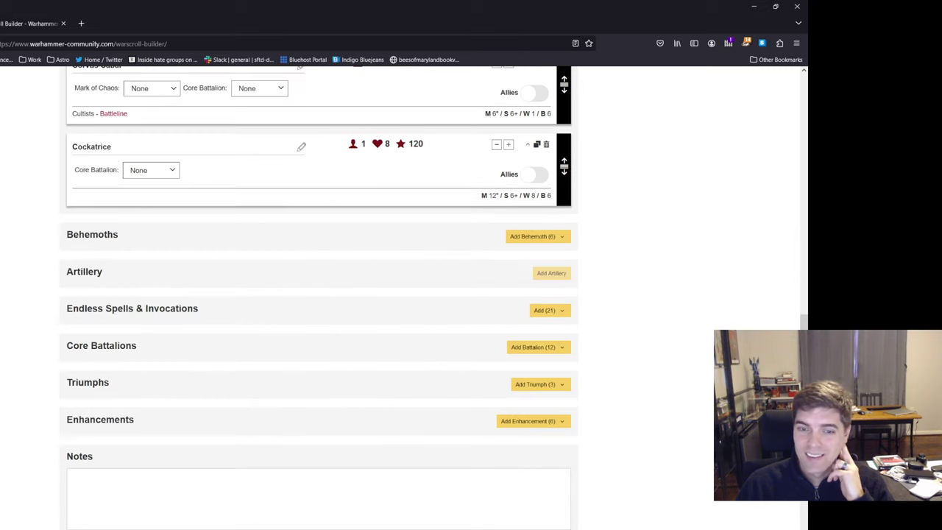
{"action": "left_click", "coordinate": [538, 346]}
{"action": "scroll", "coordinate": [486, 404], "scroll_direction": "down", "scroll_amount": 1}
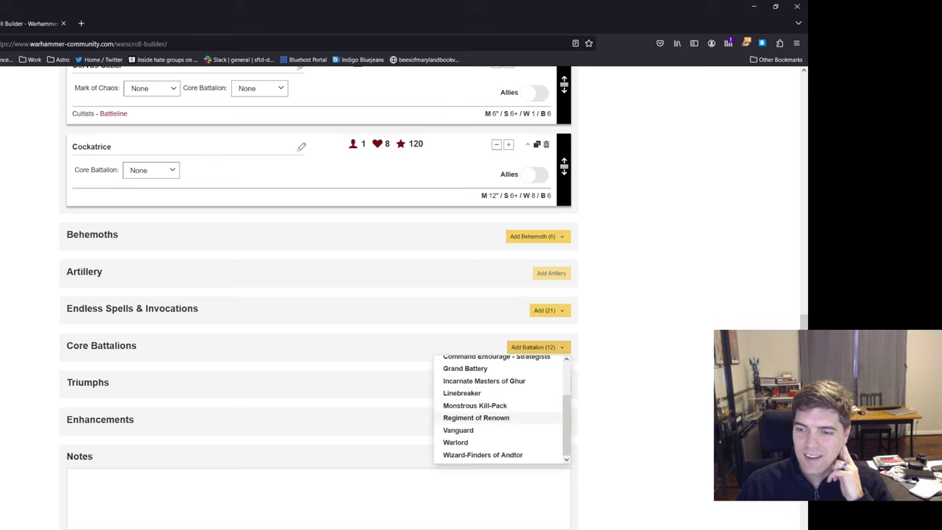
{"action": "left_click", "coordinate": [455, 442]}
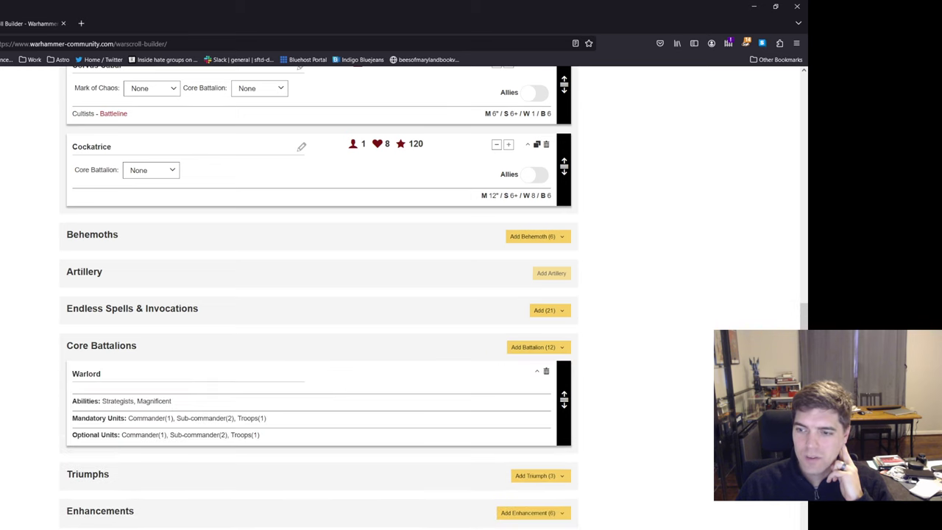
Give the second Chaos Chosen unit the Nurgle Mark of Chaos and The Eroding Icon as its Ensorcelled Banner
{"action": "scroll", "coordinate": [319, 298], "scroll_direction": "up", "scroll_amount": 9}
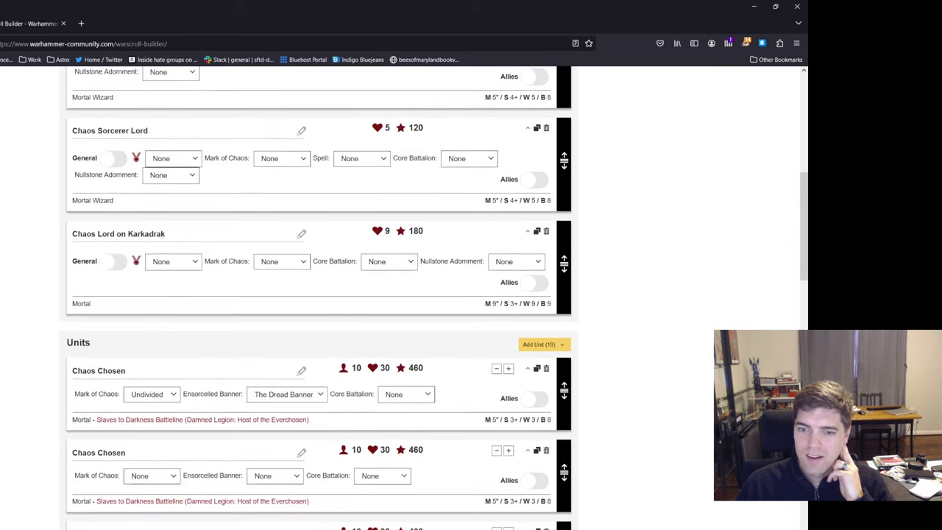
{"action": "scroll", "coordinate": [319, 298], "scroll_direction": "down", "scroll_amount": 5}
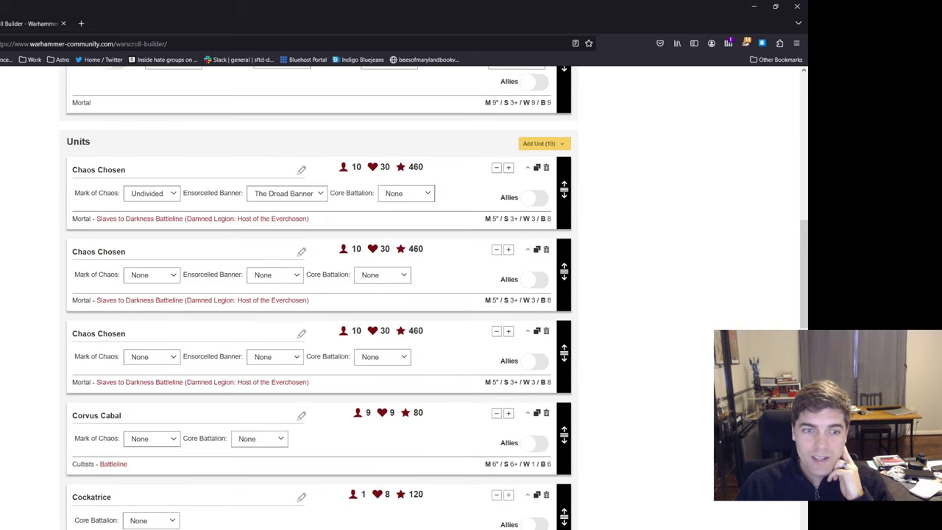
{"action": "left_click", "coordinate": [151, 275]}
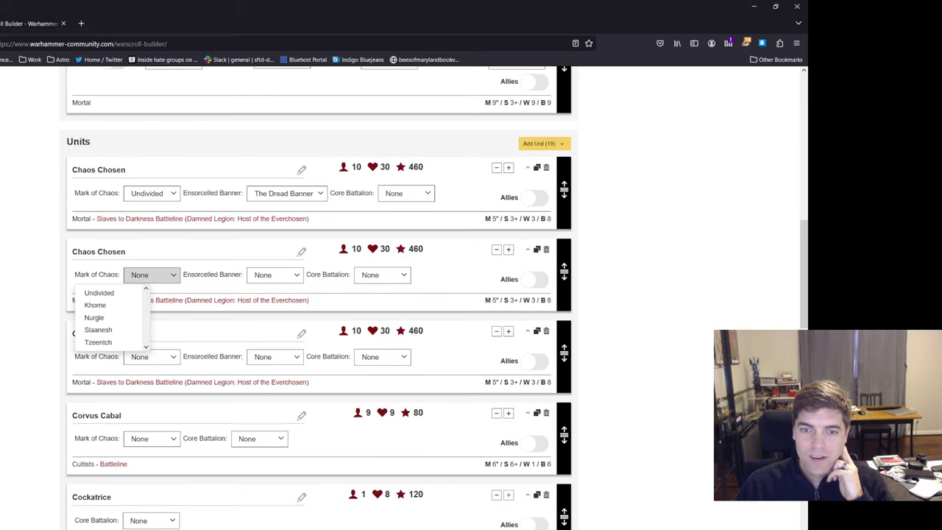
{"action": "left_click", "coordinate": [151, 275]}
{"action": "left_click", "coordinate": [151, 275]}
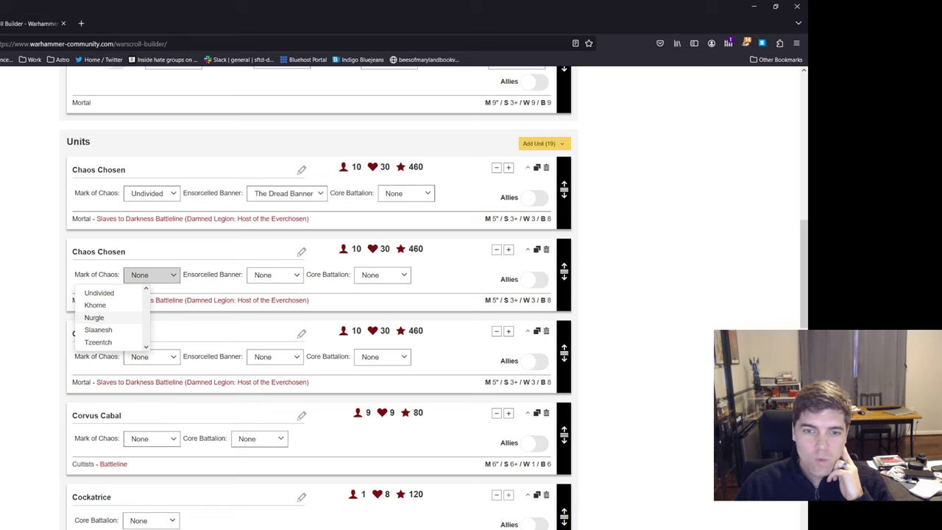
{"action": "left_click", "coordinate": [94, 318]}
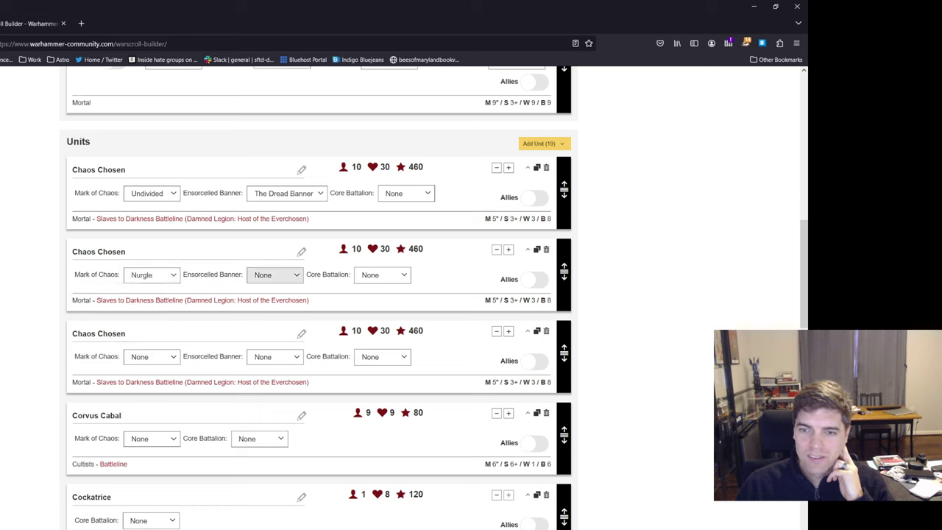
{"action": "left_click", "coordinate": [276, 274]}
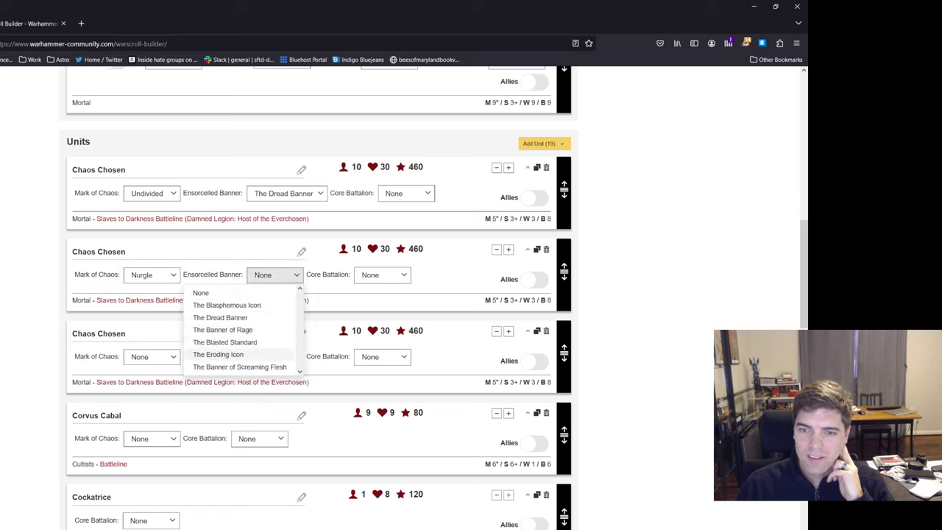
{"action": "left_click", "coordinate": [218, 354]}
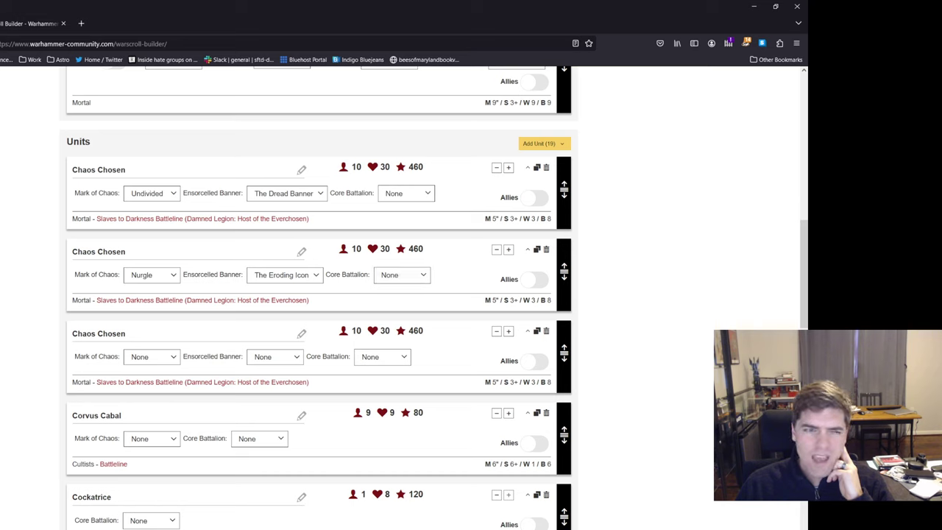
Try The Dread Banner and The Banner of Rage on the second Chaos Chosen unit, and restore The Eroding Icon
{"action": "left_click", "coordinate": [281, 275]}
{"action": "left_click", "coordinate": [272, 352]}
{"action": "left_click", "coordinate": [282, 274]}
{"action": "left_click", "coordinate": [221, 329]}
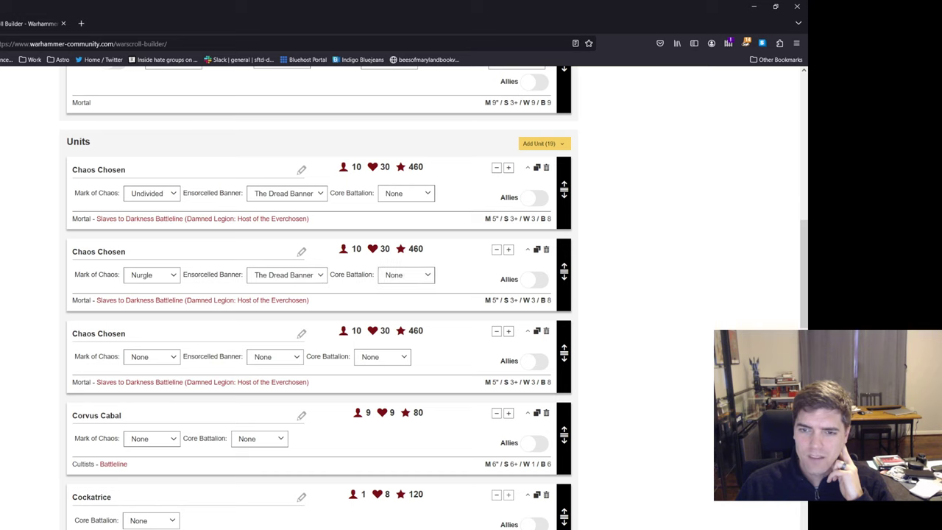
{"action": "left_click", "coordinate": [282, 274]}
{"action": "left_click", "coordinate": [223, 330]}
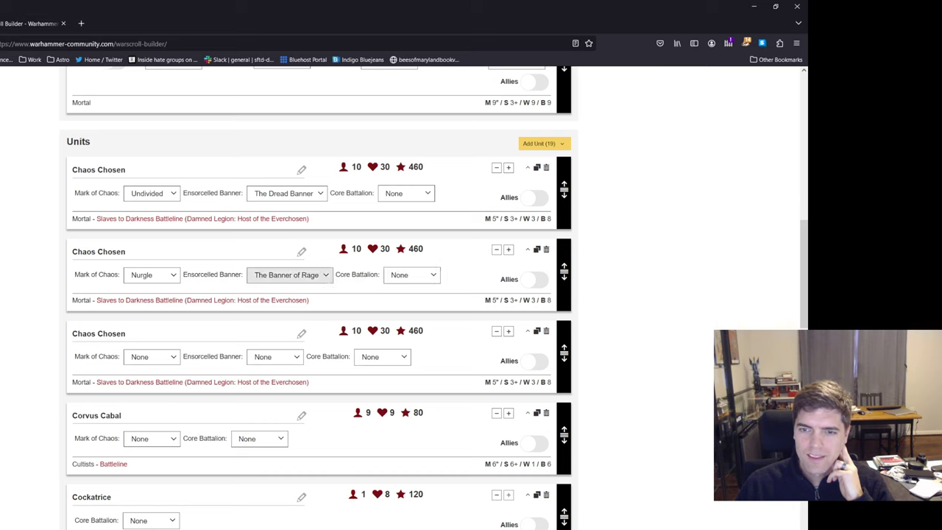
{"action": "left_click", "coordinate": [287, 274]}
{"action": "left_click", "coordinate": [257, 354]}
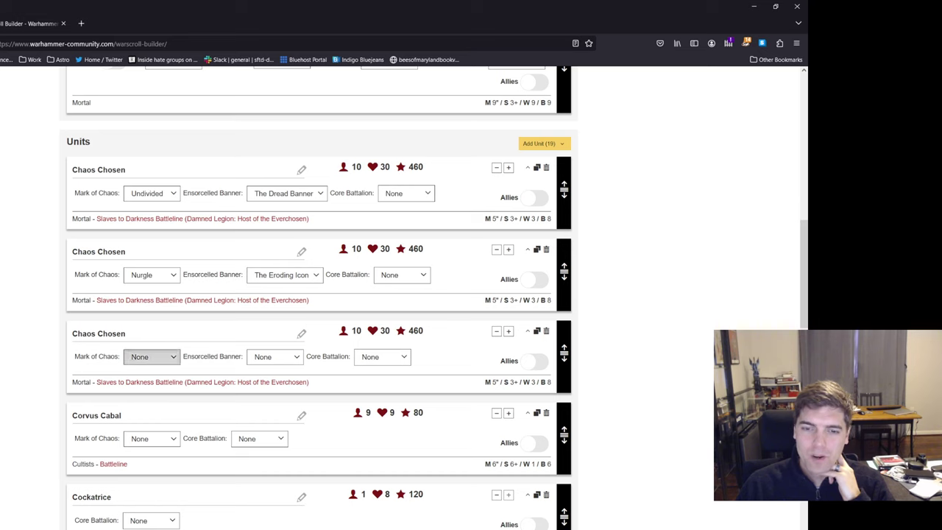
Give the third Chaos Chosen unit the Slaanesh Mark of Chaos and The Banner of Screaming Flesh as its Ensorcelled Banner
{"action": "left_click", "coordinate": [152, 357]}
{"action": "left_click", "coordinate": [103, 411]}
{"action": "left_click", "coordinate": [275, 357]}
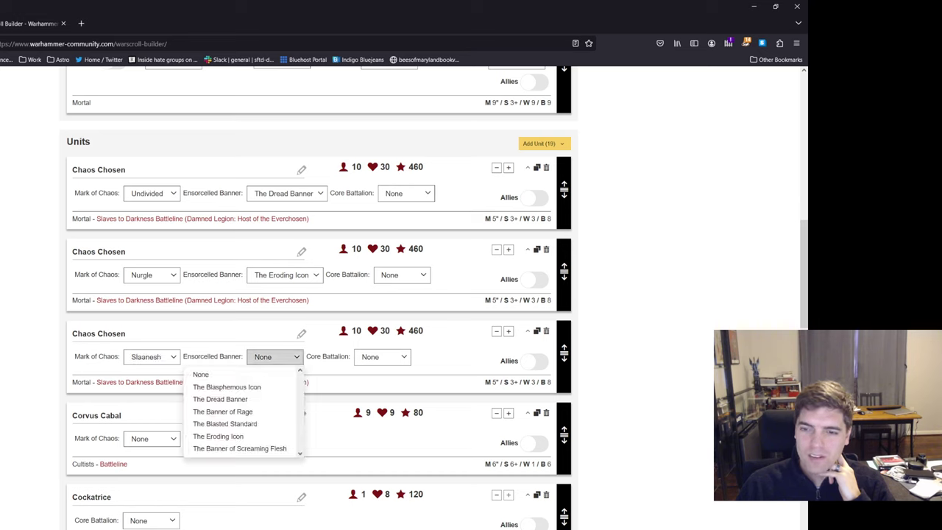
{"action": "left_click", "coordinate": [239, 448]}
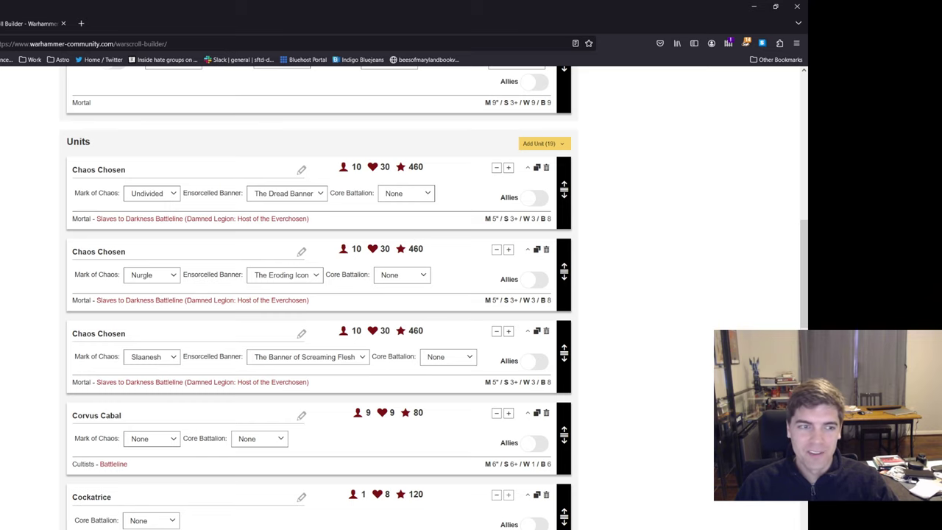
Make the first Chaos Sorcerer Lord the general and give it the Nurgle Mark of Chaos
{"action": "scroll", "coordinate": [316, 294], "scroll_direction": "up", "scroll_amount": 4}
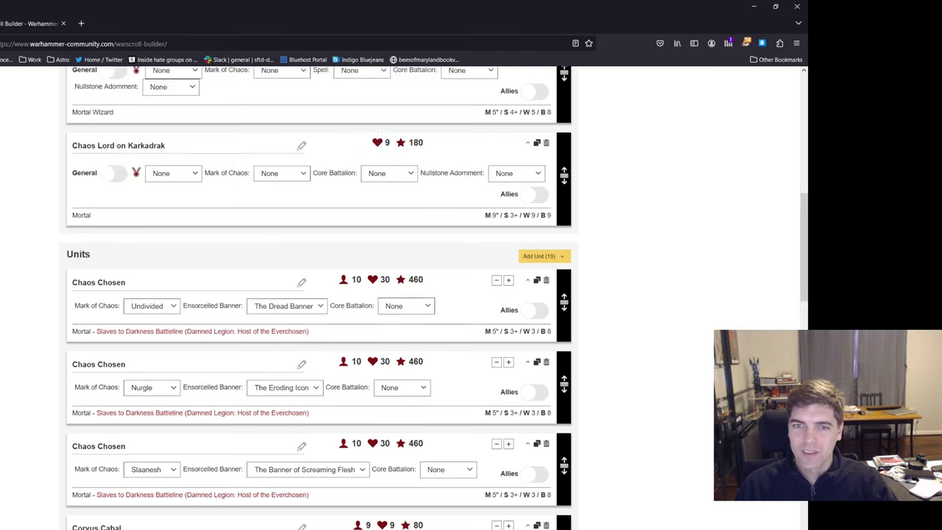
{"action": "scroll", "coordinate": [316, 294], "scroll_direction": "down", "scroll_amount": 3}
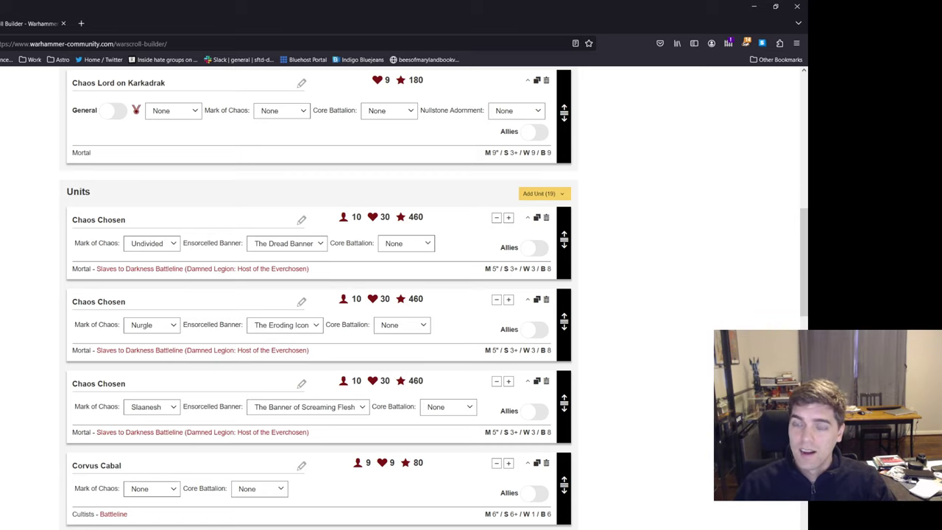
{"action": "scroll", "coordinate": [434, 298], "scroll_direction": "up", "scroll_amount": 3}
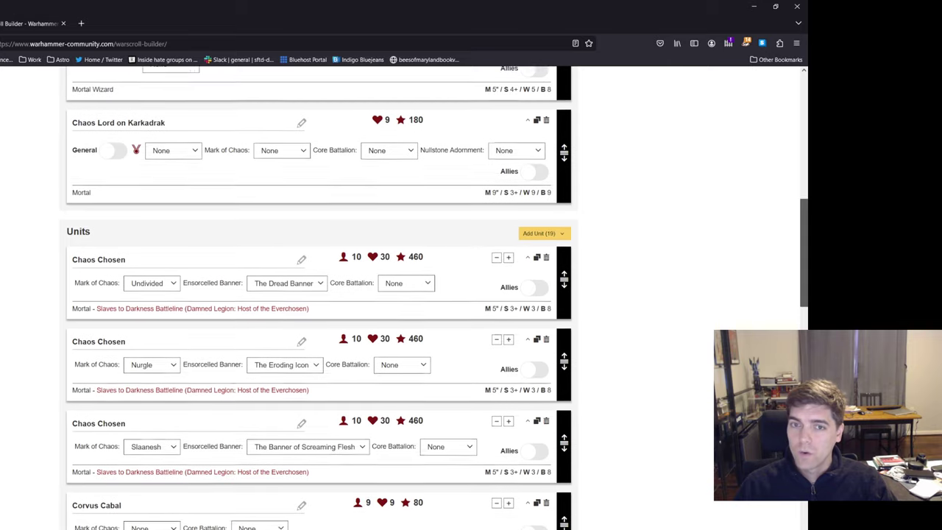
{"action": "scroll", "coordinate": [434, 298], "scroll_direction": "up", "scroll_amount": 2}
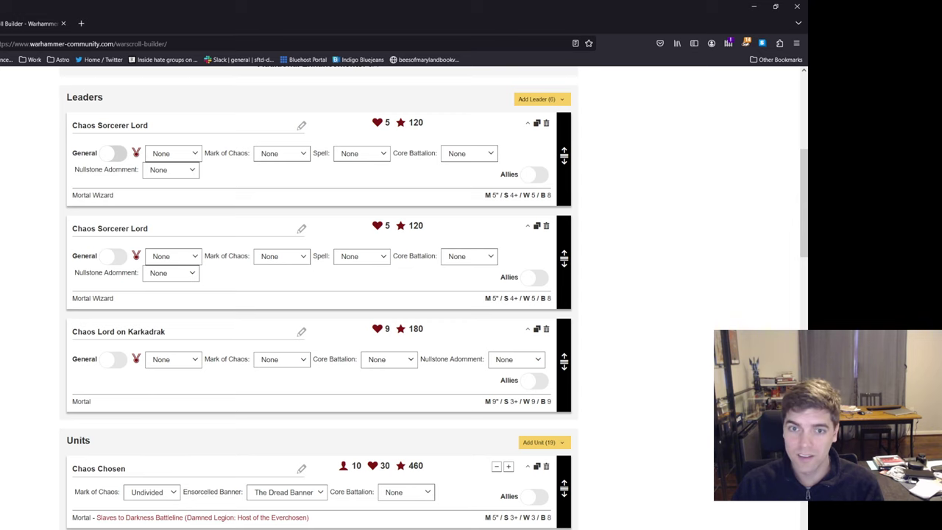
{"action": "left_click", "coordinate": [115, 153]}
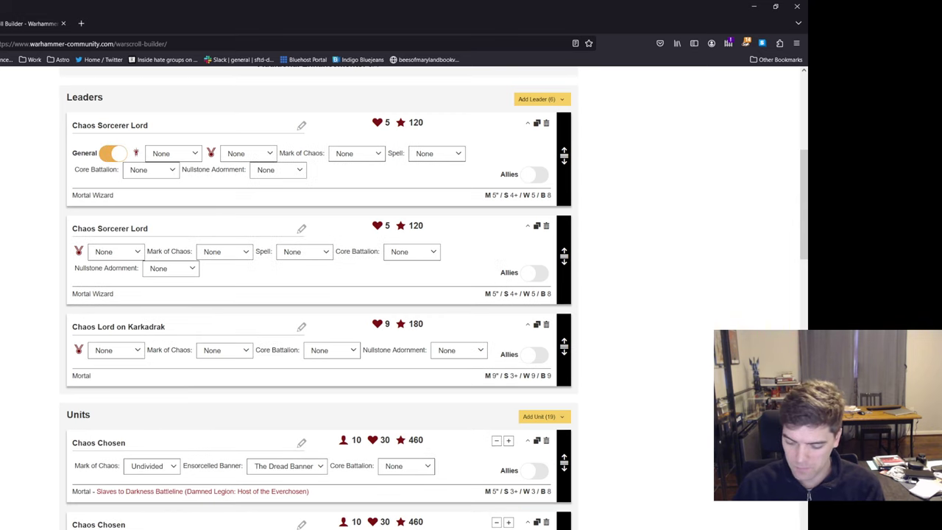
{"action": "left_click", "coordinate": [173, 153]}
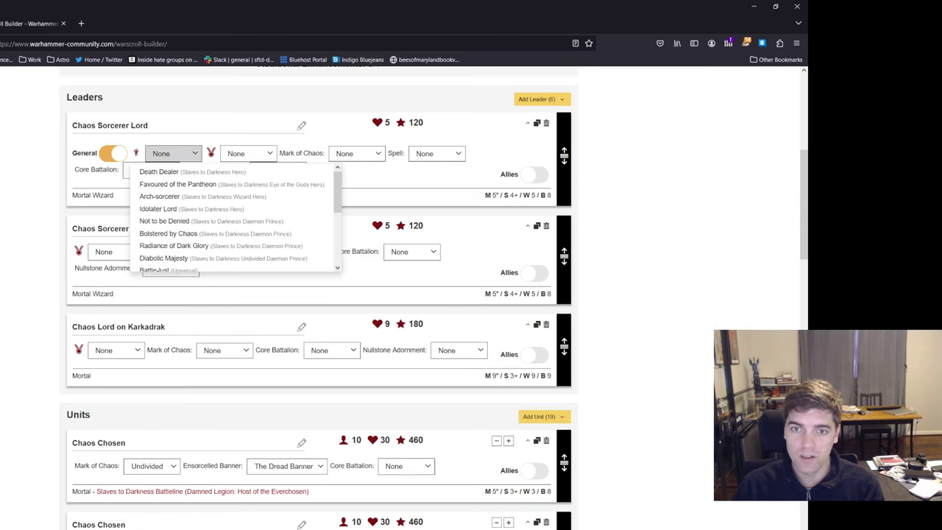
{"action": "left_click", "coordinate": [248, 153]}
{"action": "left_click", "coordinate": [248, 153]}
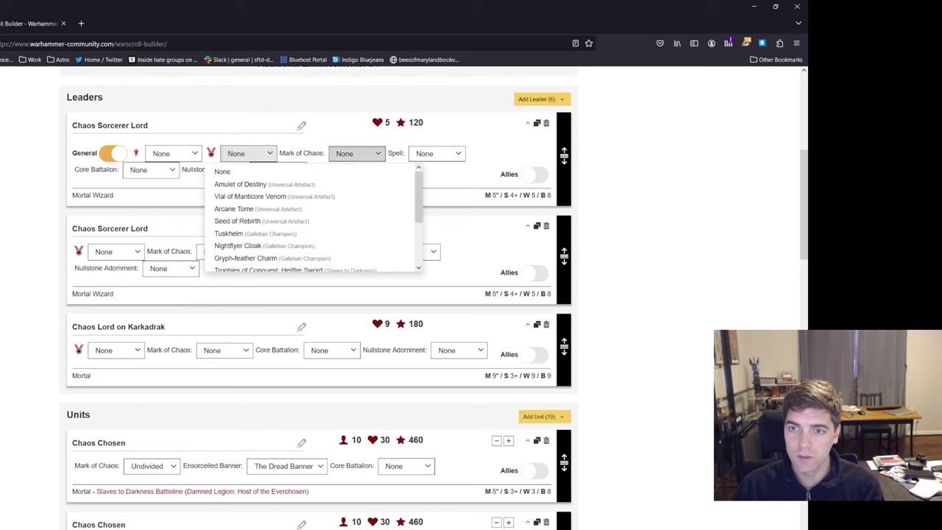
{"action": "left_click", "coordinate": [356, 153]}
{"action": "left_click", "coordinate": [299, 183]}
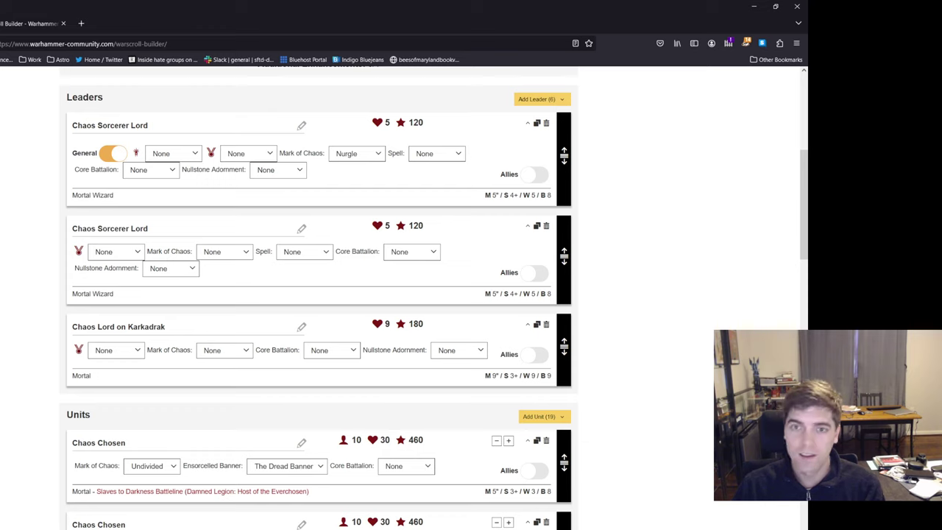
Give the general the spell The Lore of the Damned: Daemonic Speed and the command trait Shaman of the Chilled Lands
{"action": "left_click", "coordinate": [436, 153]}
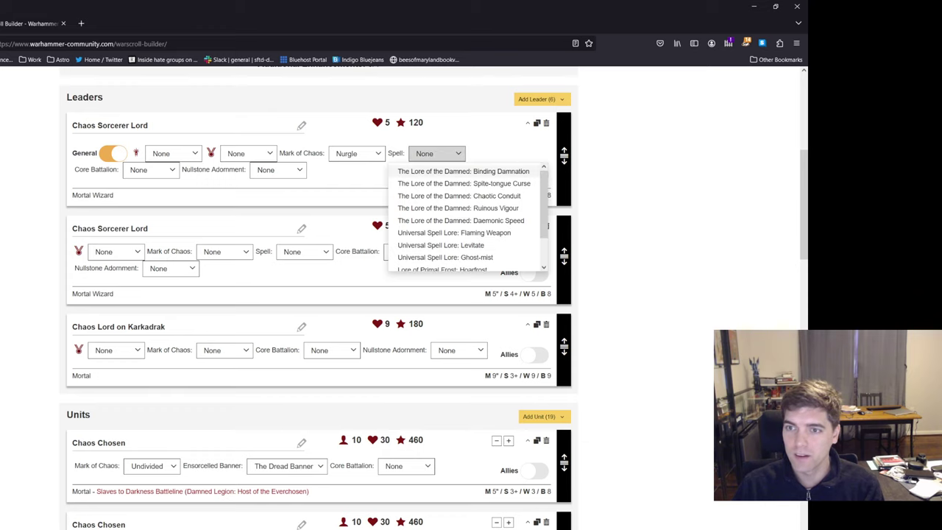
{"action": "left_click", "coordinate": [441, 220]}
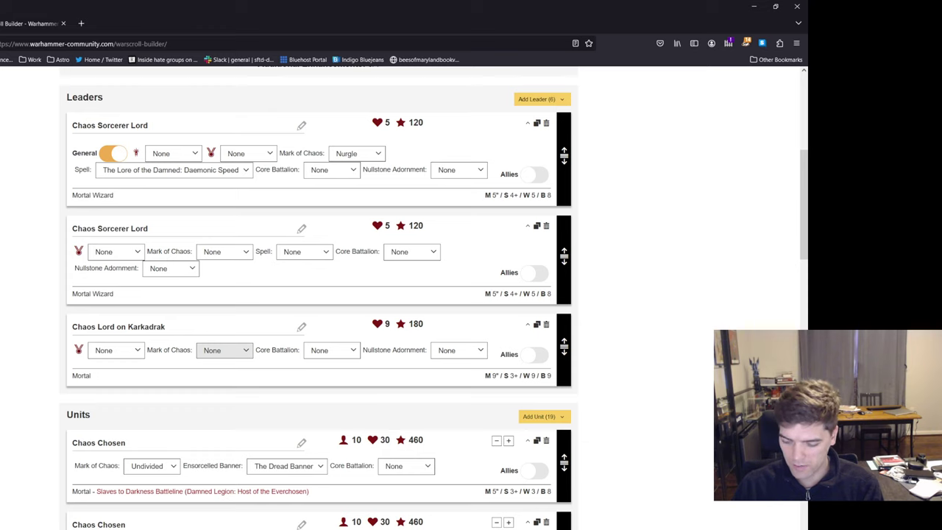
{"action": "left_click", "coordinate": [173, 153]}
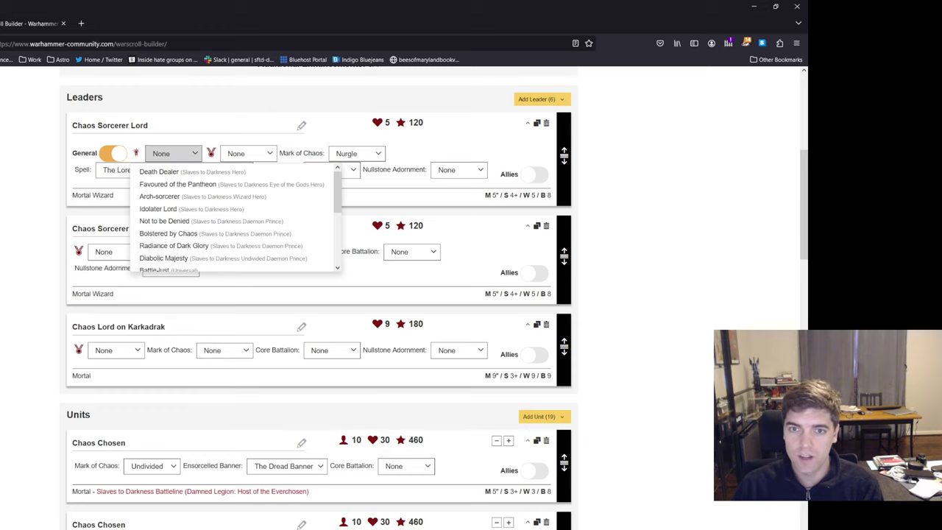
{"action": "scroll", "coordinate": [220, 216], "scroll_direction": "down", "scroll_amount": 3}
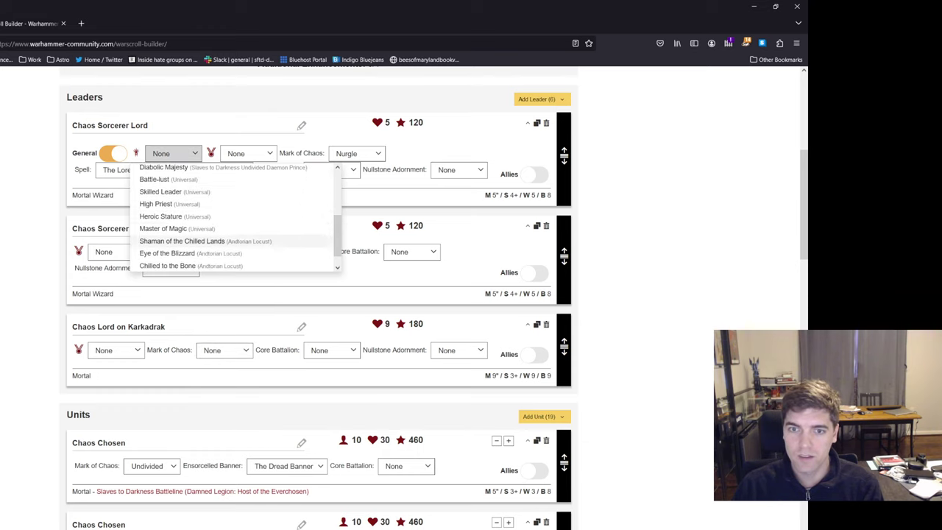
{"action": "left_click", "coordinate": [182, 241]}
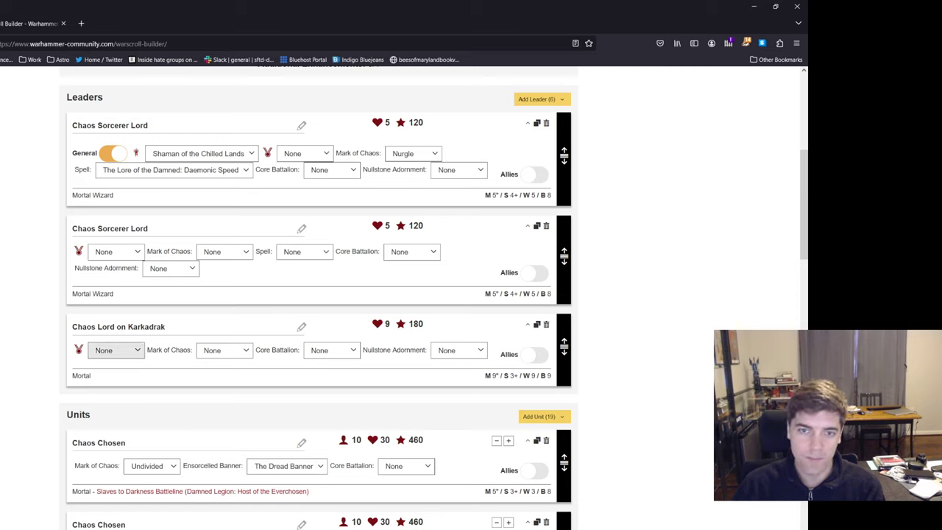
Give the second Chaos Sorcerer Lord the spell The Lore of the Damned: Chaotic Conduit and the Undivided Mark of Chaos
{"action": "left_click", "coordinate": [115, 252]}
{"action": "left_click", "coordinate": [90, 270]}
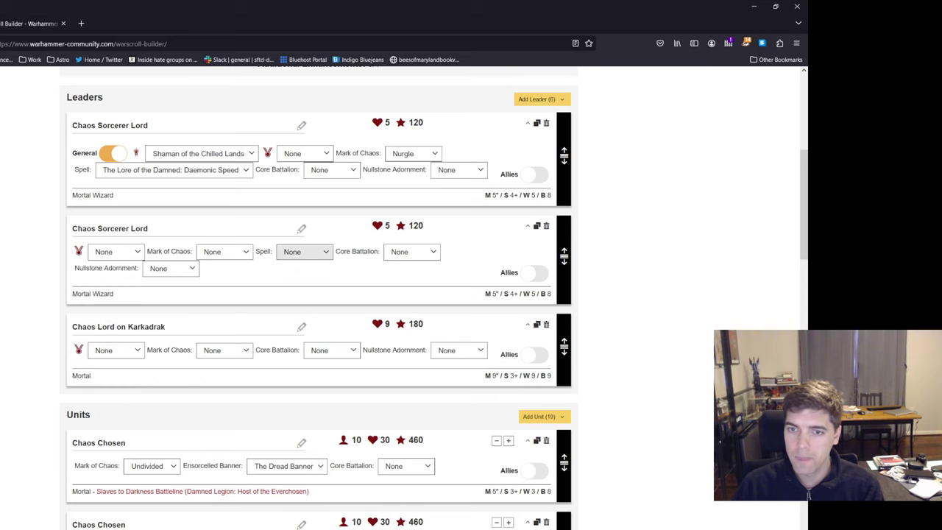
{"action": "left_click", "coordinate": [303, 252]}
{"action": "scroll", "coordinate": [335, 316], "scroll_direction": "down", "scroll_amount": 2}
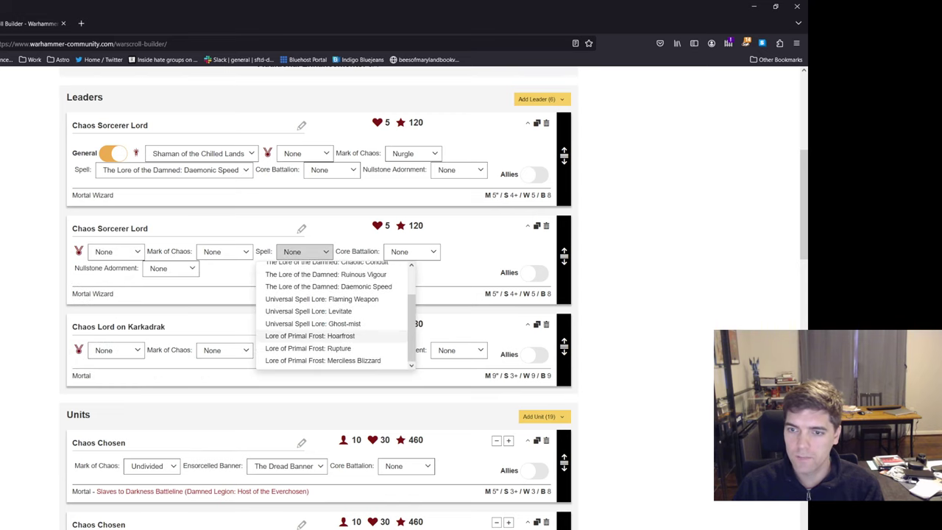
{"action": "scroll", "coordinate": [335, 317], "scroll_direction": "up", "scroll_amount": 2}
{"action": "left_click", "coordinate": [327, 294]}
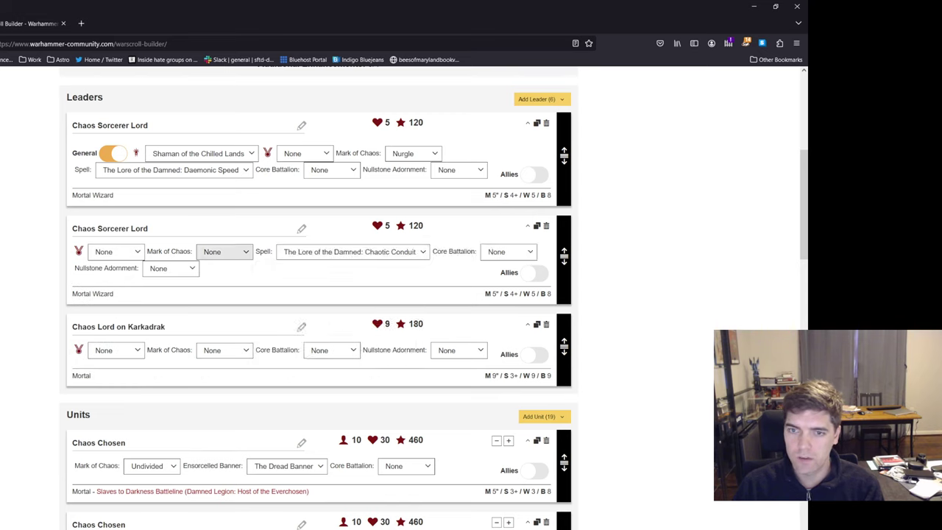
{"action": "left_click", "coordinate": [224, 252]}
{"action": "left_click", "coordinate": [174, 269]}
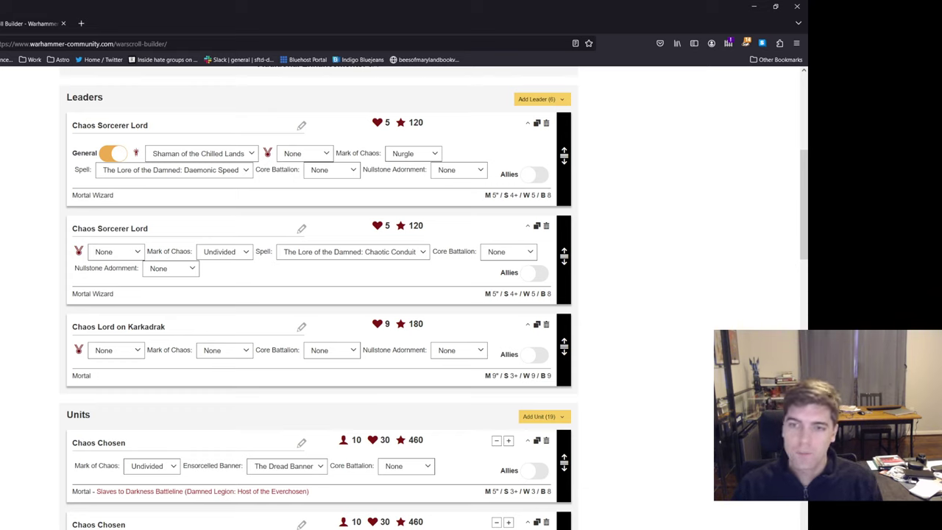
Give the Chaos Lord on Karkadrak the Slaanesh Mark of Chaos
{"action": "scroll", "coordinate": [151, 315], "scroll_direction": "down", "scroll_amount": 2}
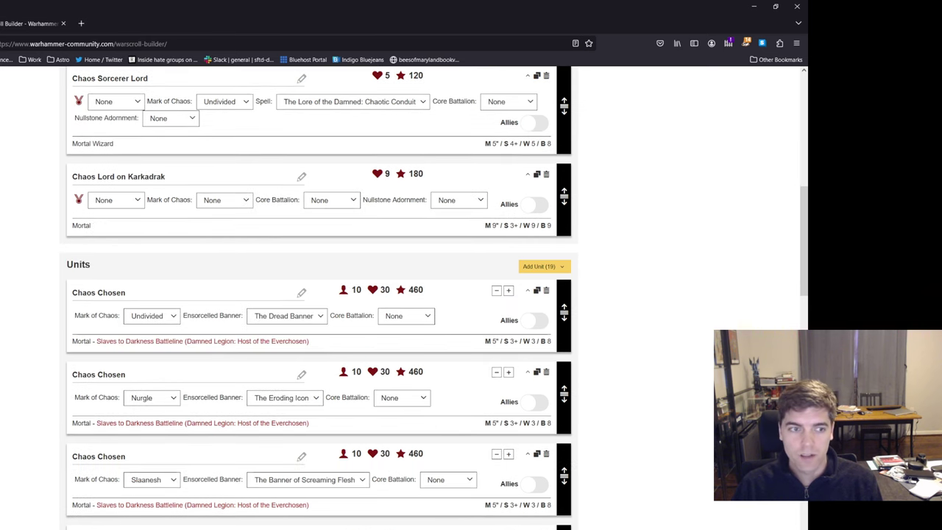
{"action": "scroll", "coordinate": [287, 316], "scroll_direction": "up", "scroll_amount": 2}
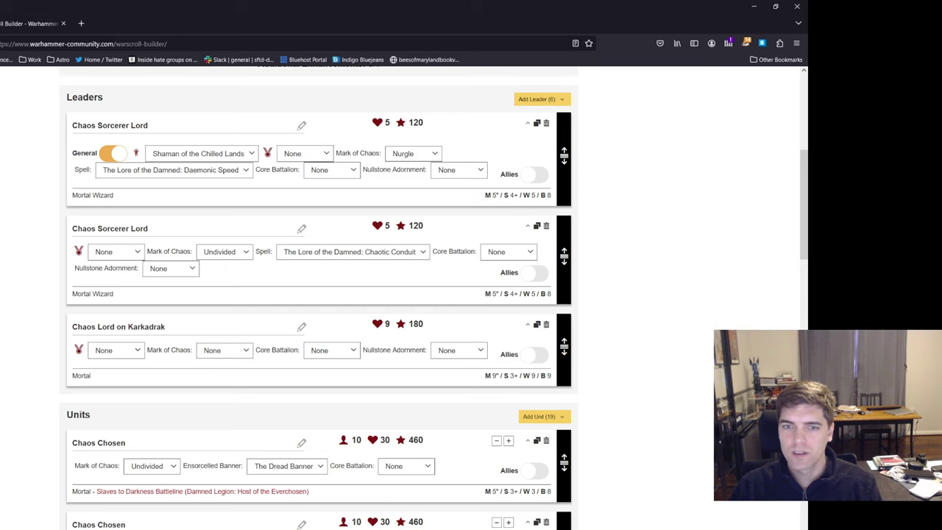
{"action": "scroll", "coordinate": [117, 300], "scroll_direction": "down", "scroll_amount": 1}
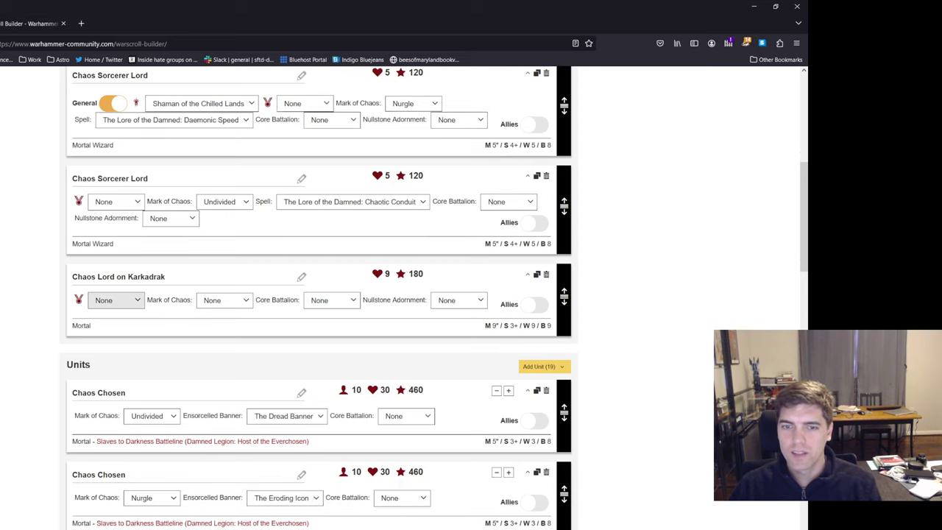
{"action": "left_click", "coordinate": [224, 300]}
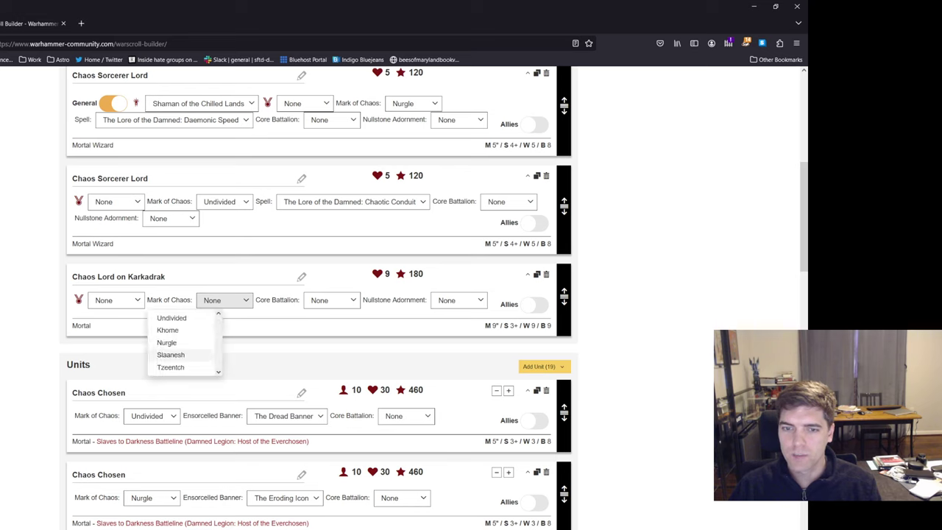
{"action": "left_click", "coordinate": [180, 355]}
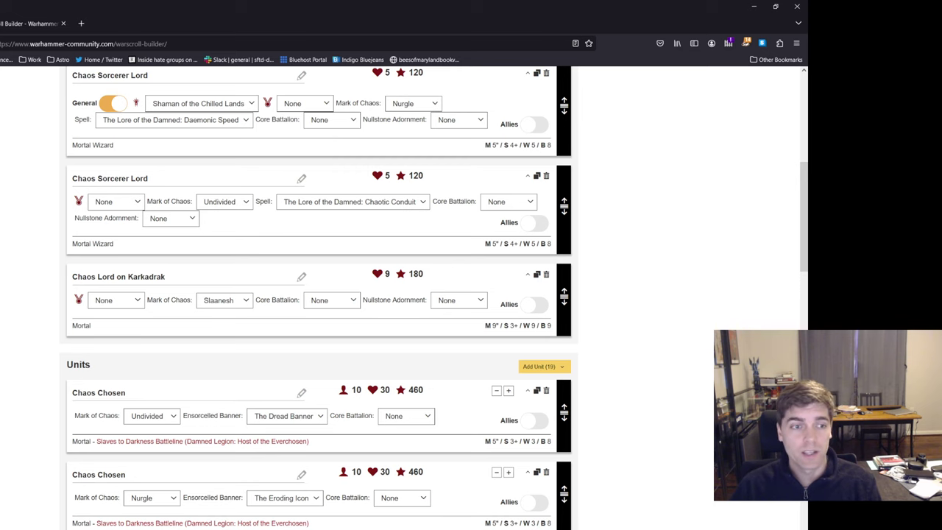
Equip the Chaos Lord on Karkadrak with the artefact Trophies of Conquest: Helm of the Oppressor
{"action": "scroll", "coordinate": [317, 294], "scroll_direction": "down", "scroll_amount": 4}
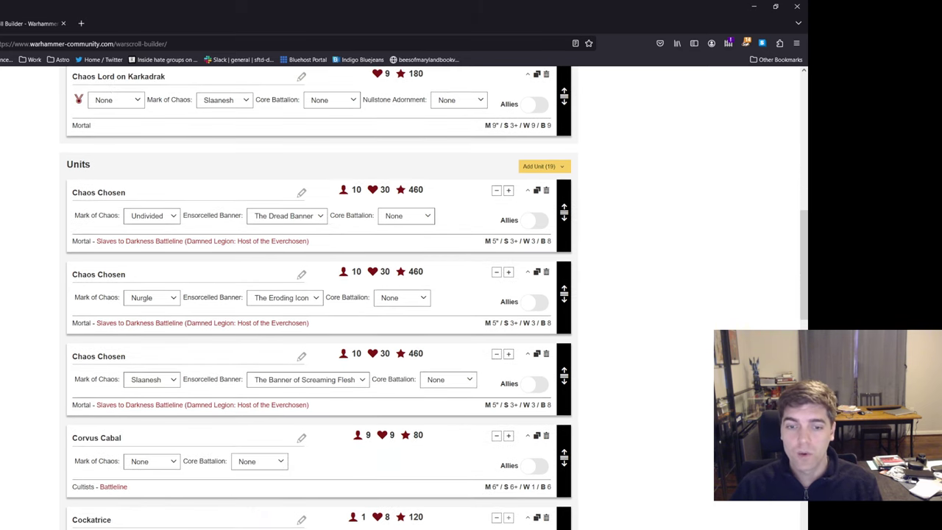
{"action": "scroll", "coordinate": [152, 379], "scroll_direction": "up", "scroll_amount": 3}
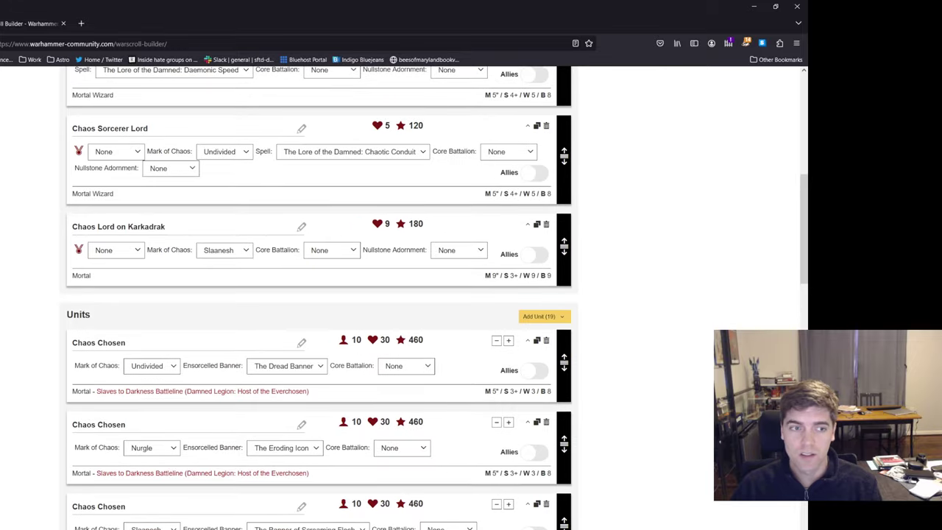
{"action": "scroll", "coordinate": [317, 295], "scroll_direction": "down", "scroll_amount": 2}
{"action": "scroll", "coordinate": [317, 294], "scroll_direction": "up", "scroll_amount": 4}
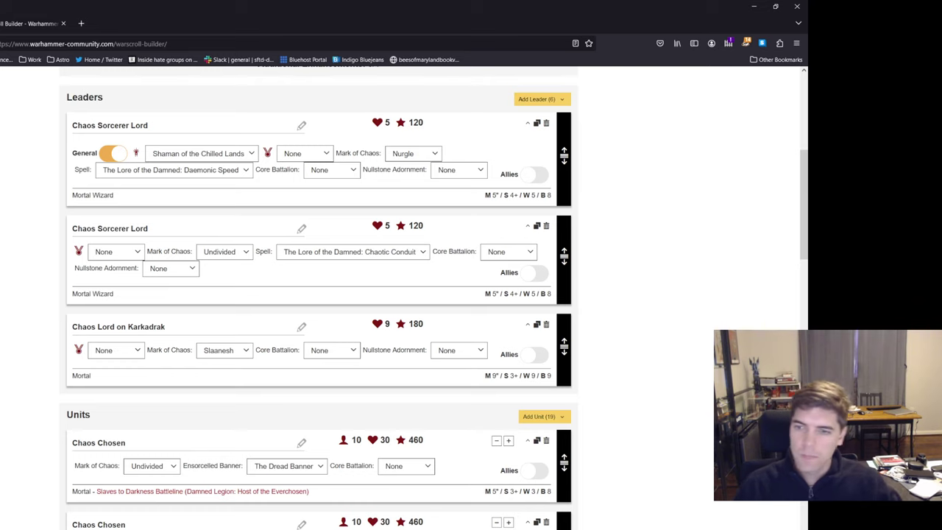
{"action": "left_click", "coordinate": [115, 350]}
{"action": "scroll", "coordinate": [140, 422], "scroll_direction": "down", "scroll_amount": 3}
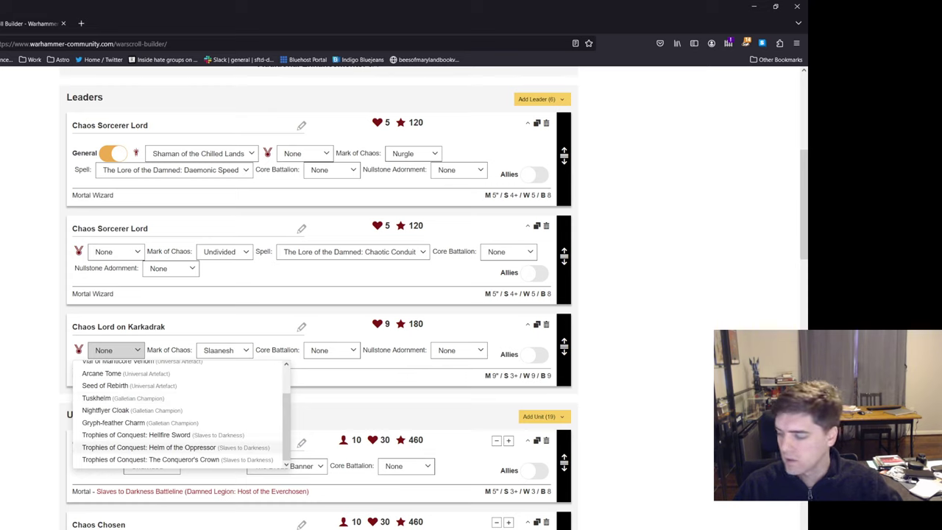
{"action": "left_click", "coordinate": [149, 447]}
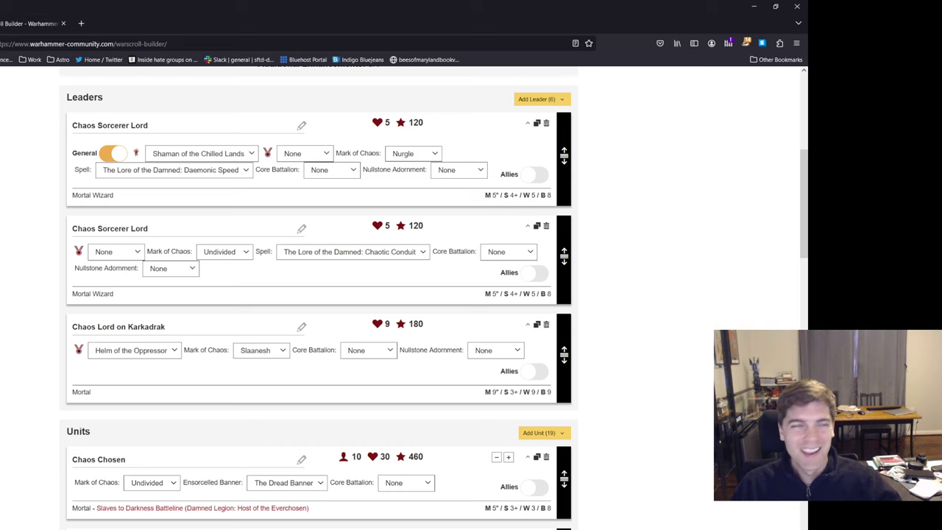
Review the three leaders' marks, spells, command trait and artefact alongside the marks and banners of the Chaos Chosen units
{"action": "scroll", "coordinate": [434, 298], "scroll_direction": "down", "scroll_amount": 1}
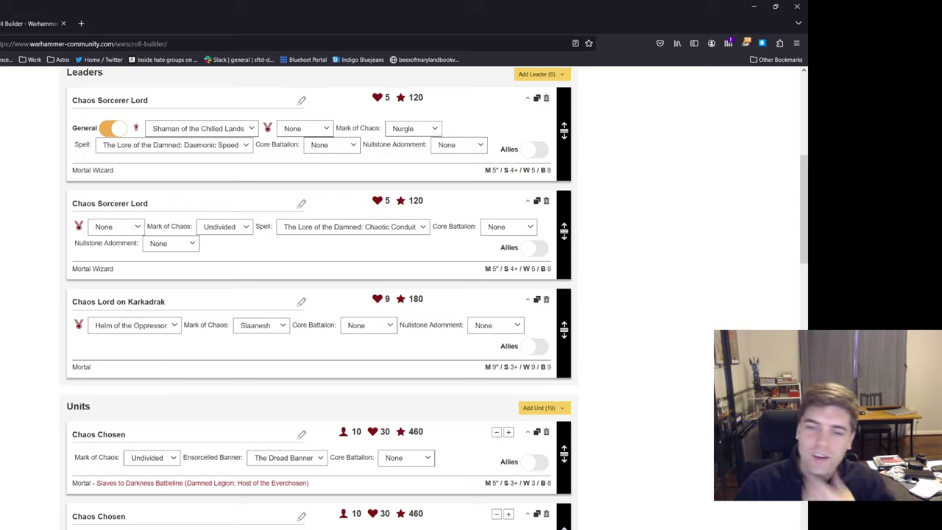
{"action": "scroll", "coordinate": [435, 294], "scroll_direction": "up", "scroll_amount": 1}
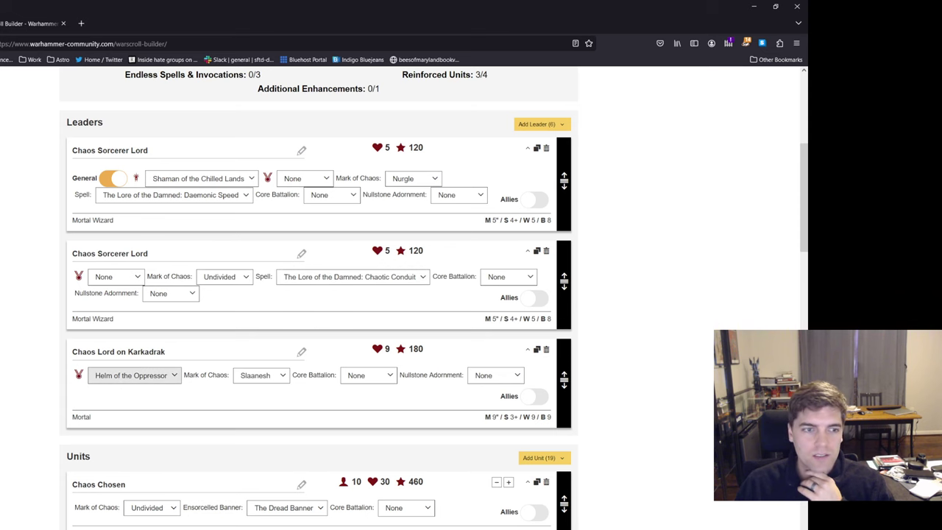
{"action": "scroll", "coordinate": [434, 294], "scroll_direction": "down", "scroll_amount": 4}
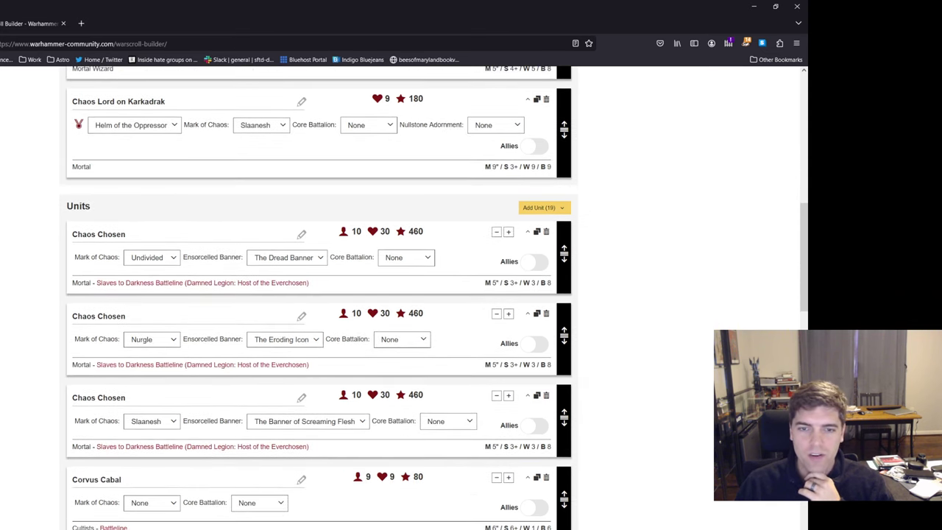
{"action": "scroll", "coordinate": [151, 307], "scroll_direction": "up", "scroll_amount": 1}
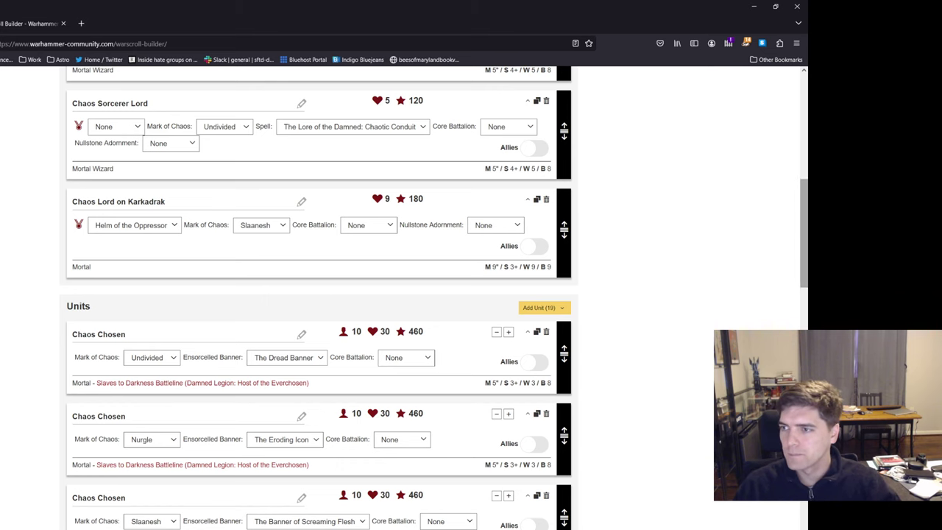
{"action": "scroll", "coordinate": [456, 195], "scroll_direction": "up", "scroll_amount": 4}
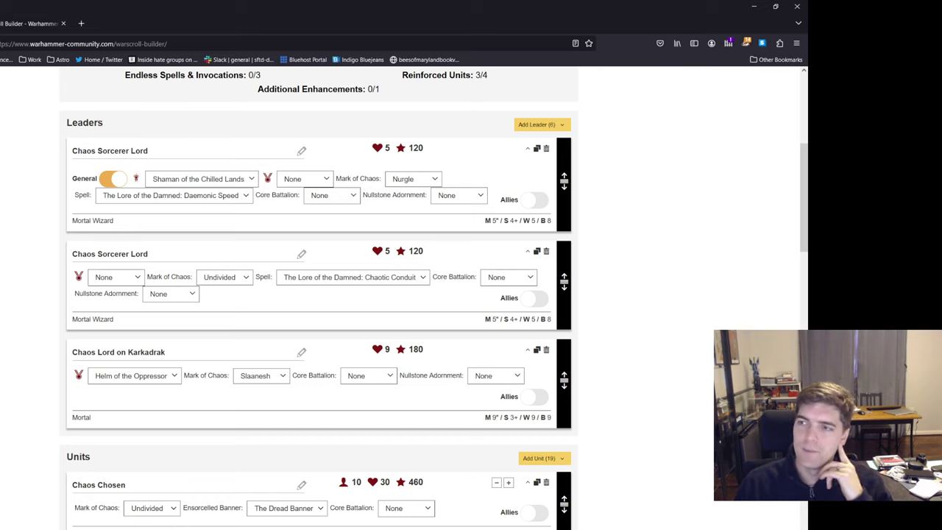
{"action": "scroll", "coordinate": [434, 297], "scroll_direction": "down", "scroll_amount": 2}
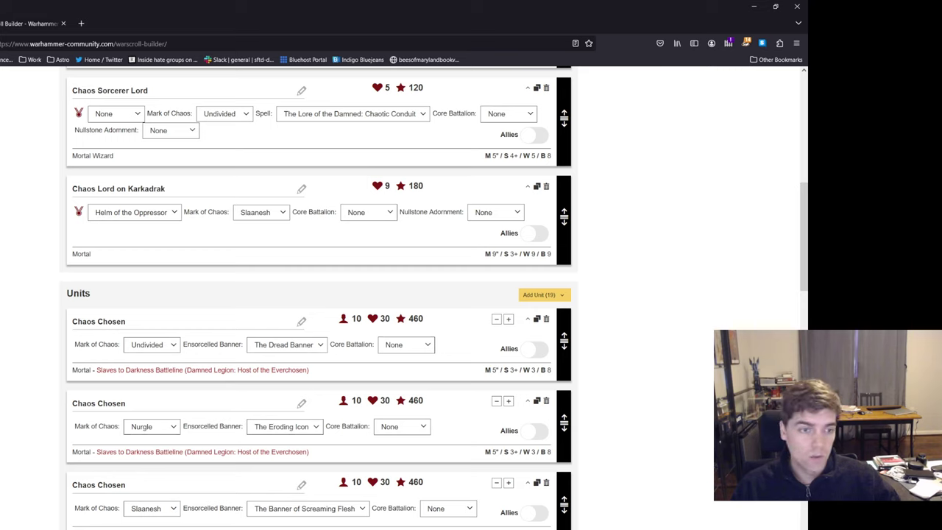
{"action": "left_click_drag", "start_coordinate": [72, 317], "coordinate": [552, 511]}
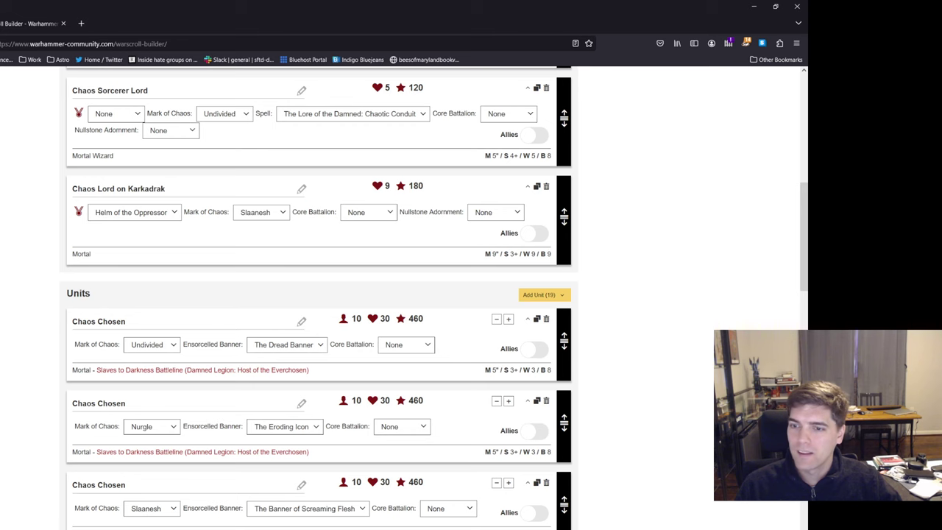
{"action": "scroll", "coordinate": [434, 299], "scroll_direction": "up", "scroll_amount": 1}
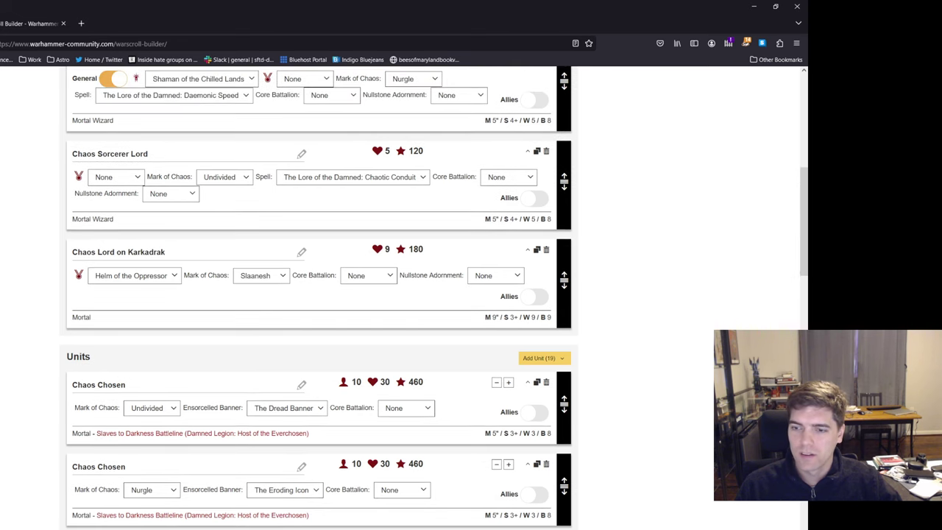
{"action": "scroll", "coordinate": [434, 298], "scroll_direction": "up", "scroll_amount": 1}
{"action": "scroll", "coordinate": [412, 180], "scroll_direction": "up", "scroll_amount": 1}
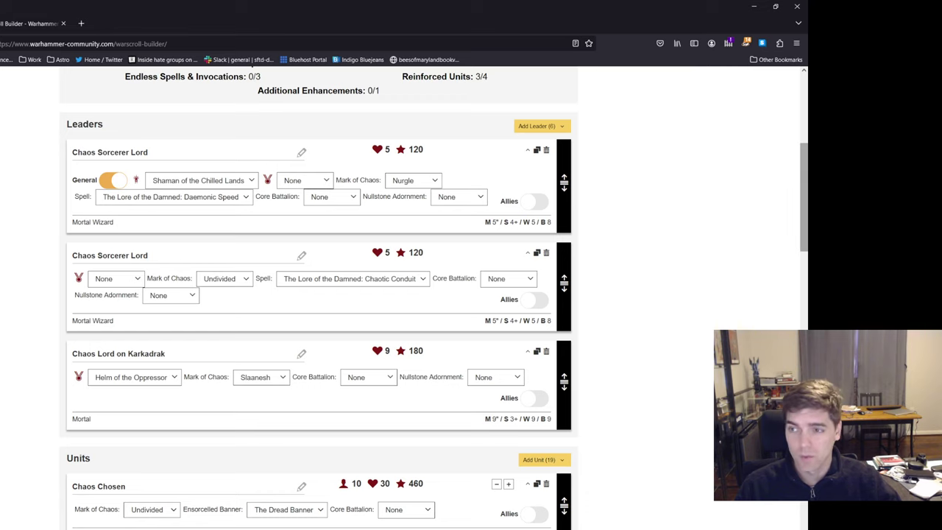
{"action": "scroll", "coordinate": [434, 301], "scroll_direction": "down", "scroll_amount": 1}
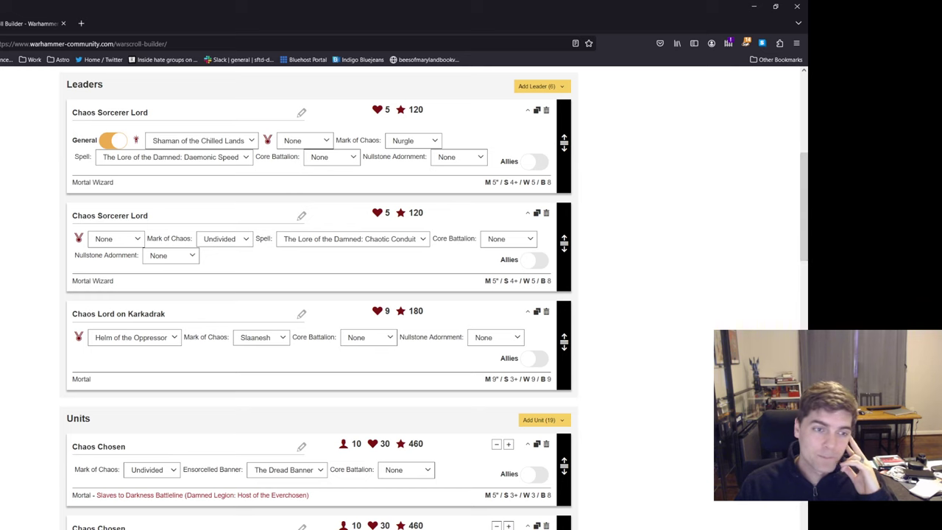
{"action": "scroll", "coordinate": [434, 298], "scroll_direction": "down", "scroll_amount": 1}
{"action": "scroll", "coordinate": [434, 298], "scroll_direction": "up", "scroll_amount": 1}
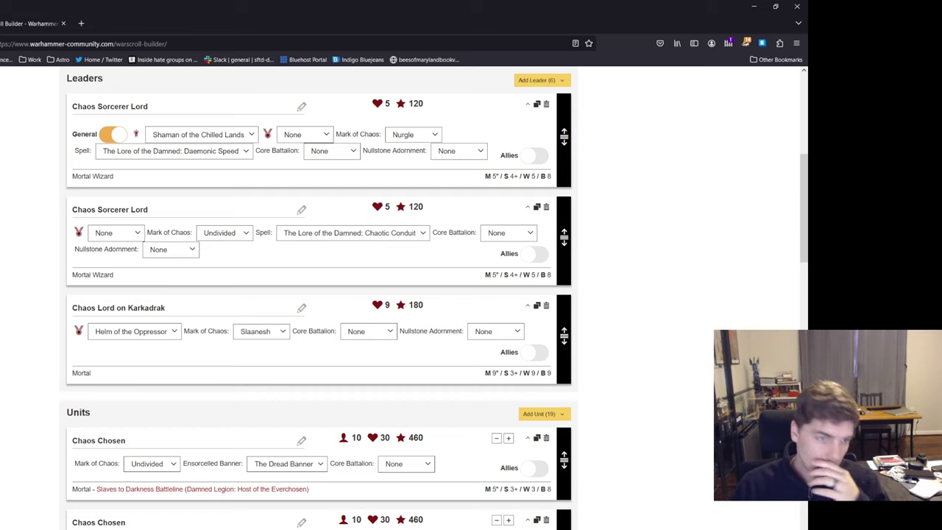
Review the Units section of the list, from the three Chaos Chosen units through the Corvus Cabal and the Cockatrice
{"action": "scroll", "coordinate": [317, 294], "scroll_direction": "down", "scroll_amount": 2}
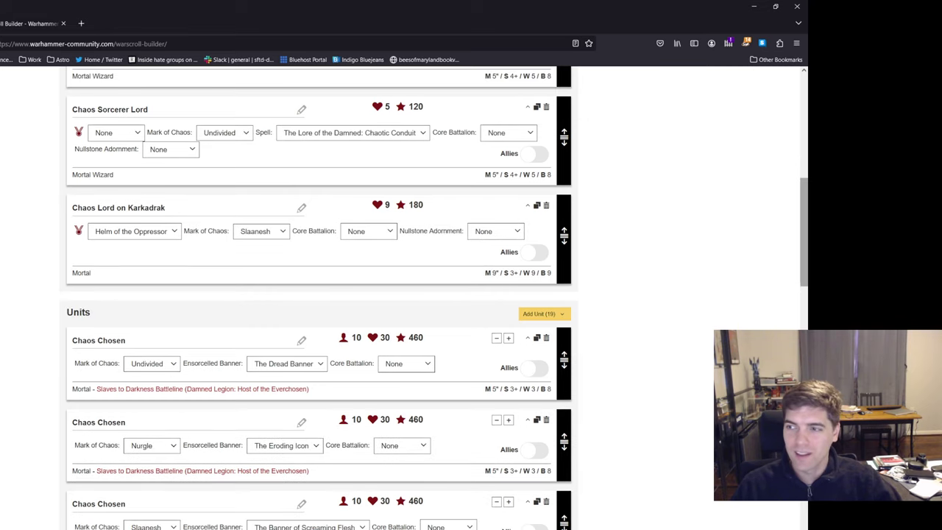
{"action": "scroll", "coordinate": [317, 294], "scroll_direction": "down", "scroll_amount": 2}
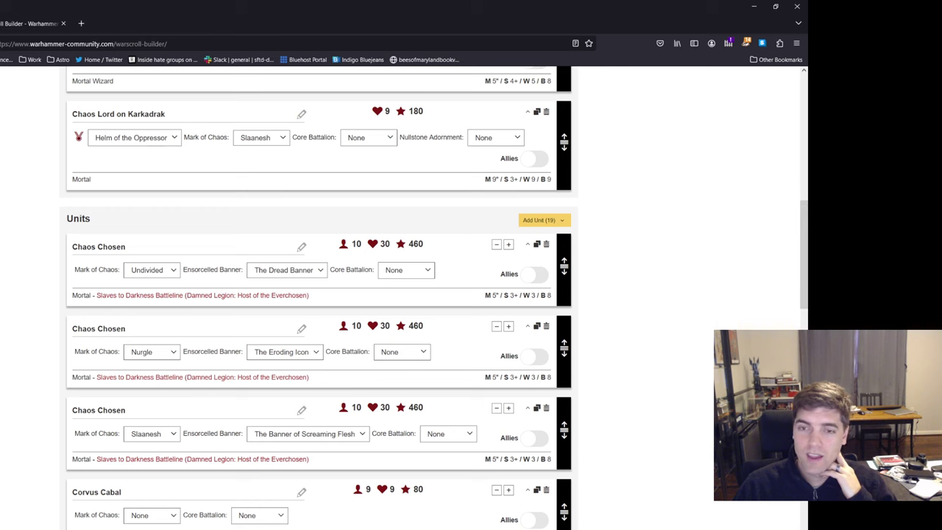
{"action": "scroll", "coordinate": [316, 294], "scroll_direction": "down", "scroll_amount": 1}
{"action": "scroll", "coordinate": [316, 294], "scroll_direction": "down", "scroll_amount": 3}
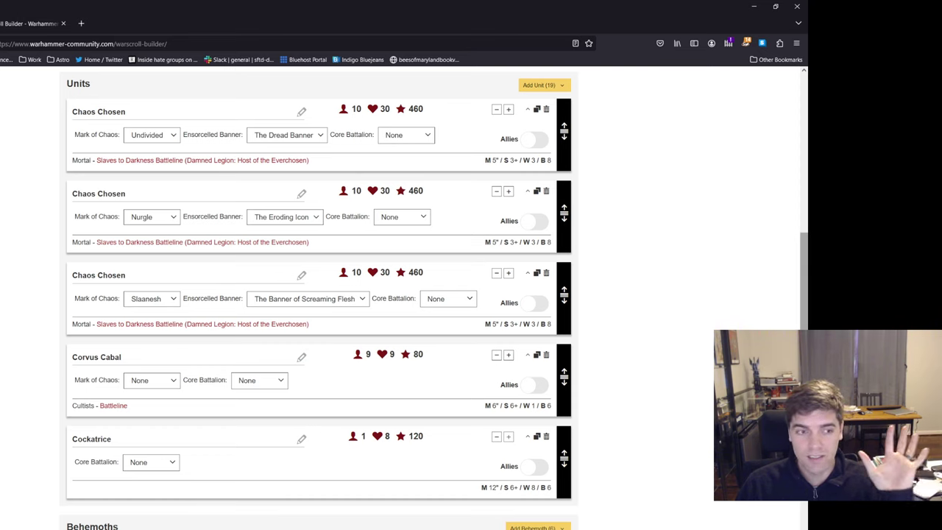
{"action": "scroll", "coordinate": [316, 294], "scroll_direction": "up", "scroll_amount": 2}
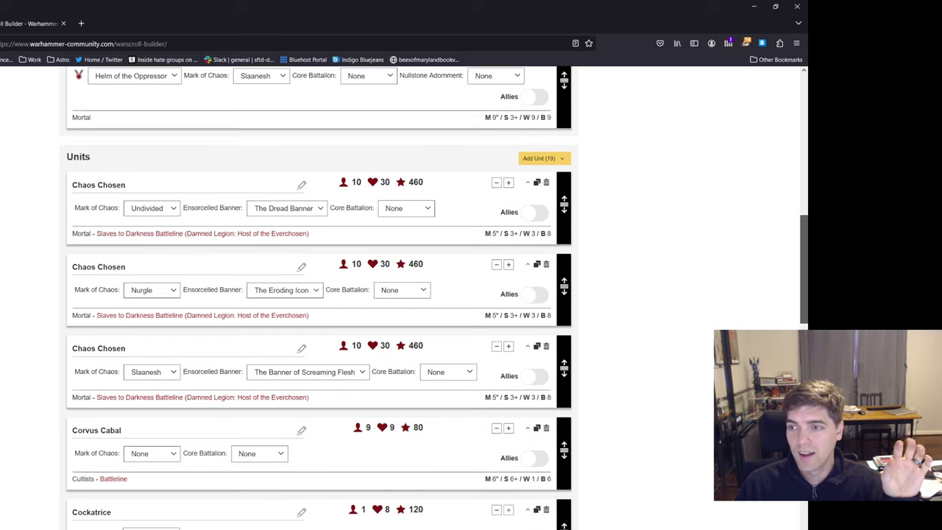
{"action": "scroll", "coordinate": [316, 294], "scroll_direction": "down", "scroll_amount": 1}
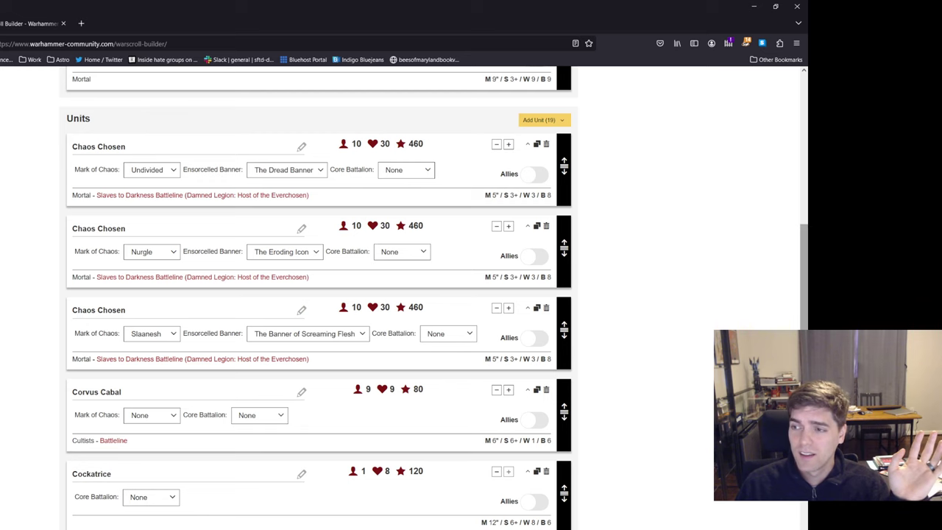
{"action": "scroll", "coordinate": [316, 295], "scroll_direction": "up", "scroll_amount": 1}
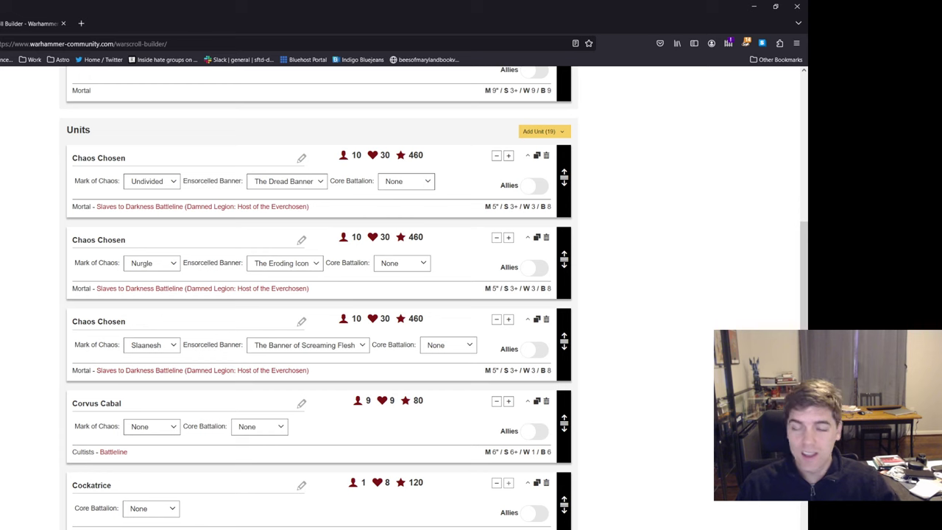
{"action": "scroll", "coordinate": [435, 298], "scroll_direction": "down", "scroll_amount": 1}
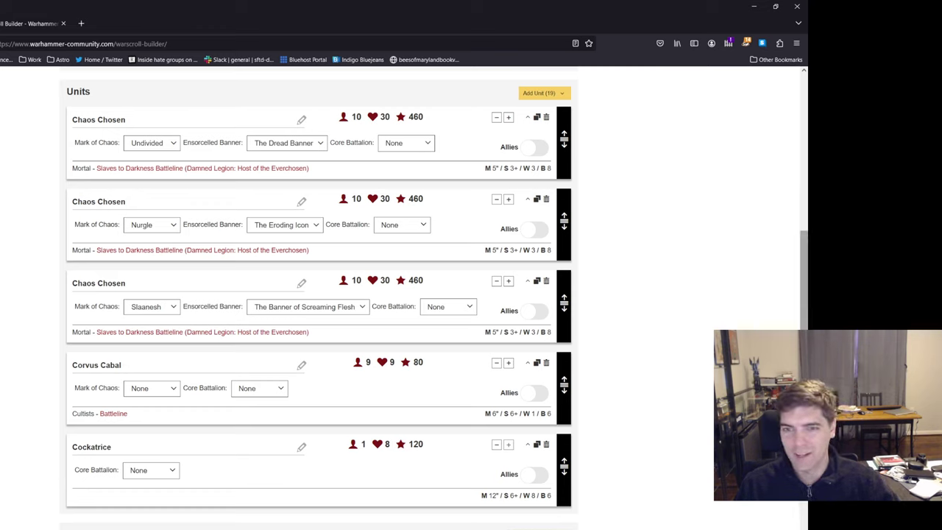
{"action": "scroll", "coordinate": [316, 294], "scroll_direction": "down", "scroll_amount": 2}
{"action": "scroll", "coordinate": [316, 294], "scroll_direction": "up", "scroll_amount": 2}
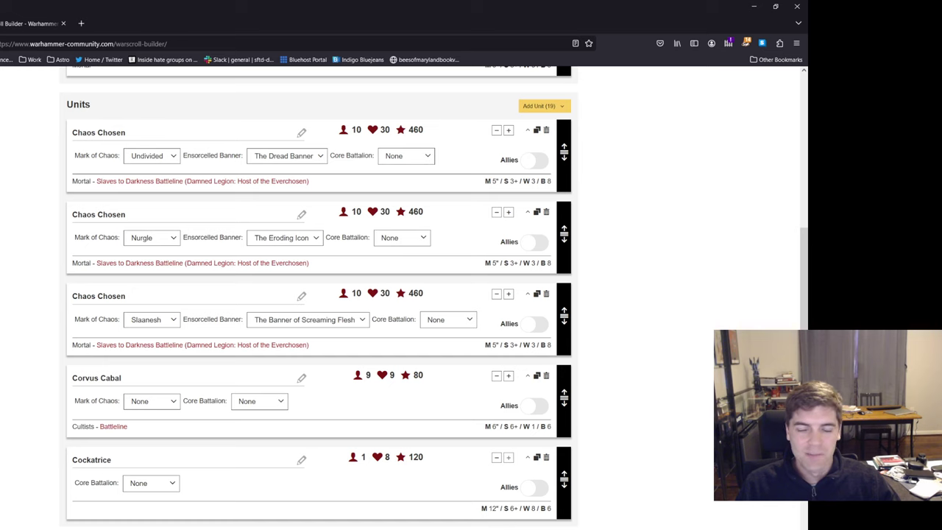
{"action": "scroll", "coordinate": [318, 294], "scroll_direction": "up", "scroll_amount": 1}
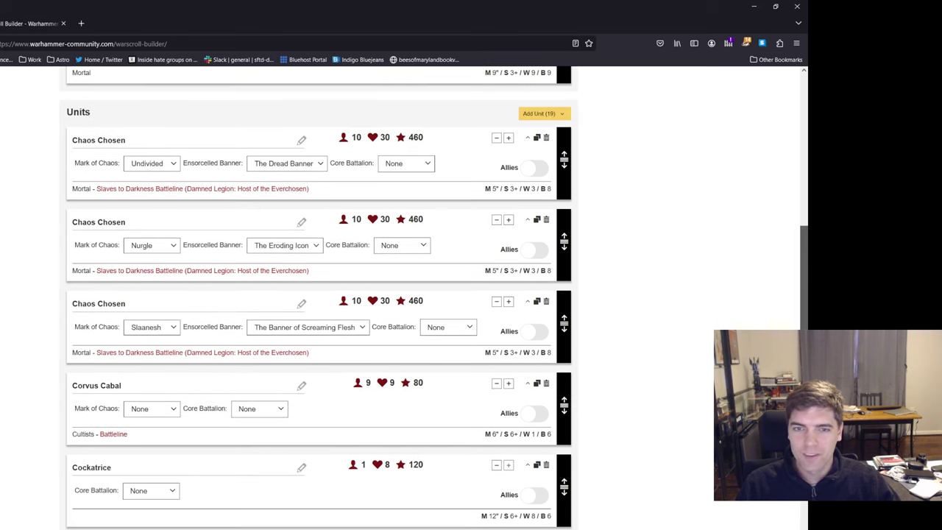
{"action": "scroll", "coordinate": [318, 294], "scroll_direction": "up", "scroll_amount": 1}
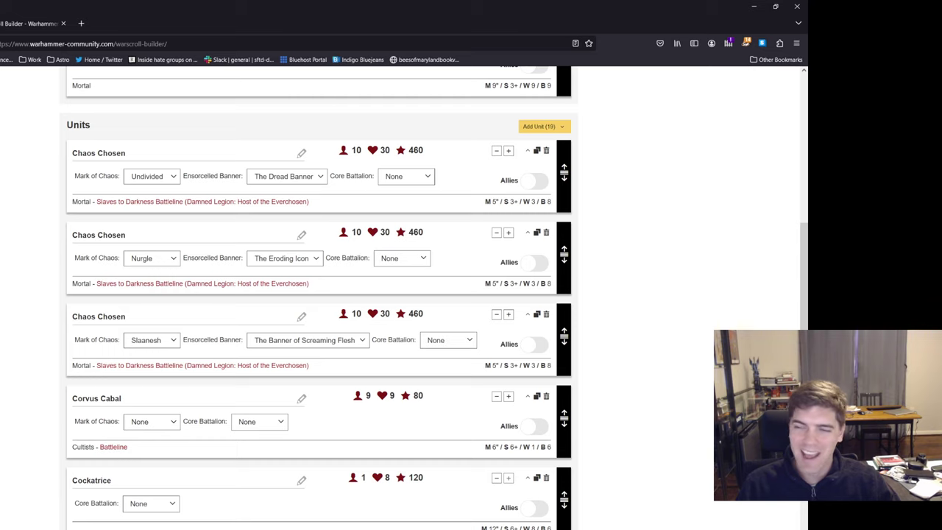
Compare the three leaders' marks, spells and artefact with the Chaos Chosen, Corvus Cabal and Cockatrice entries
{"action": "scroll", "coordinate": [435, 294], "scroll_direction": "up", "scroll_amount": 4}
{"action": "scroll", "coordinate": [434, 294], "scroll_direction": "up", "scroll_amount": 1}
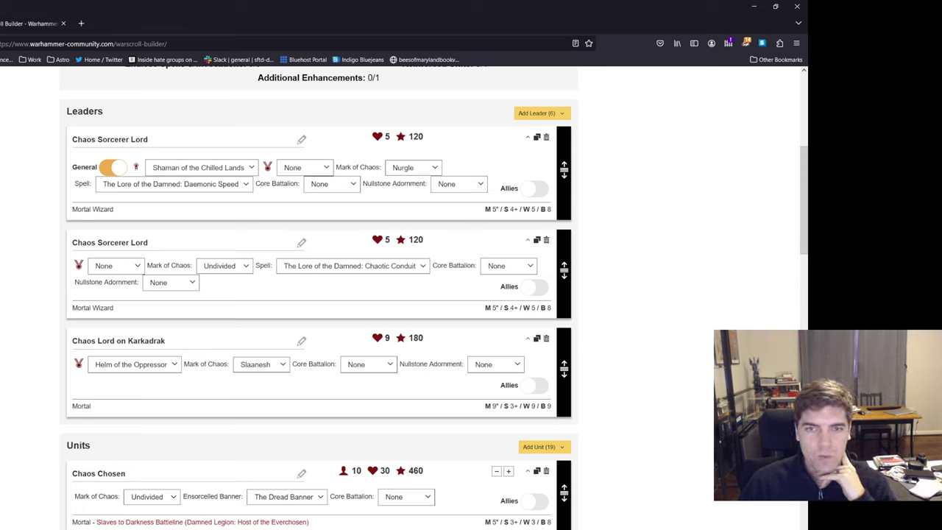
{"action": "scroll", "coordinate": [318, 295], "scroll_direction": "down", "scroll_amount": 3}
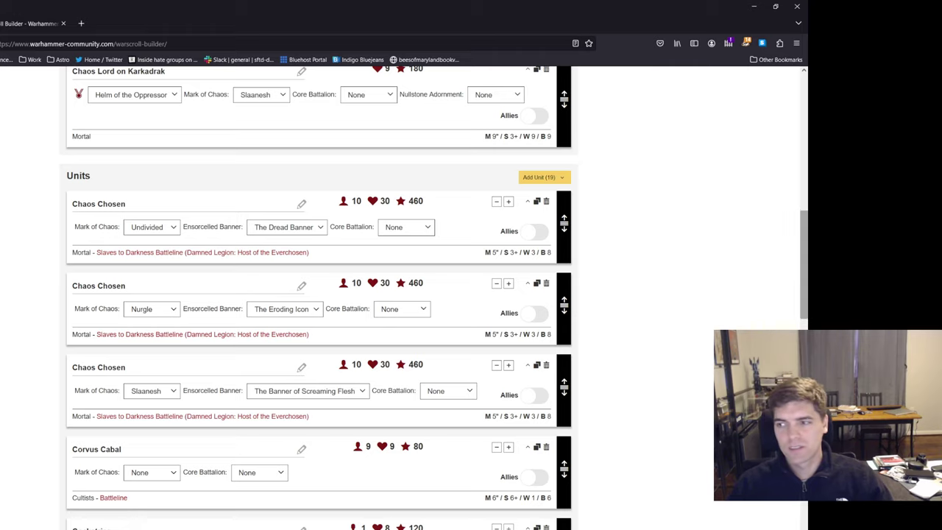
{"action": "scroll", "coordinate": [301, 366], "scroll_direction": "up", "scroll_amount": 2}
{"action": "scroll", "coordinate": [331, 190], "scroll_direction": "up", "scroll_amount": 2}
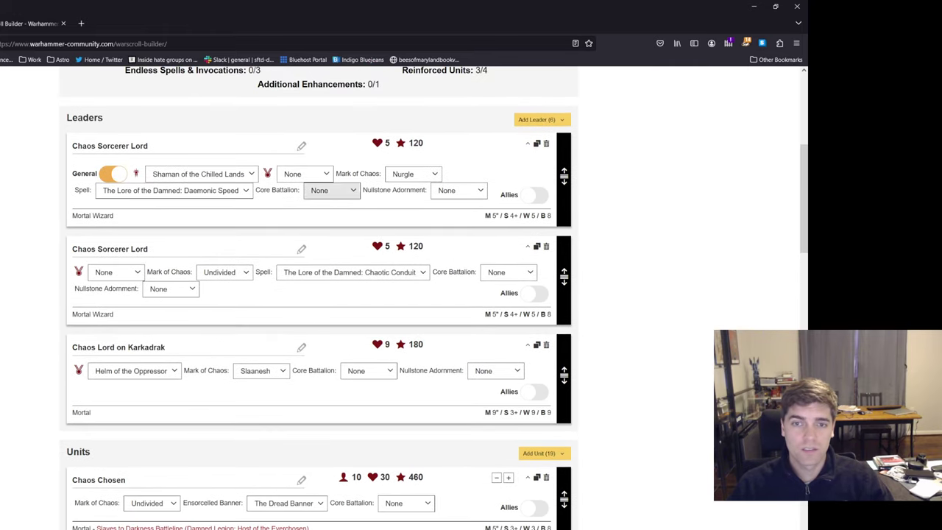
{"action": "scroll", "coordinate": [319, 294], "scroll_direction": "down", "scroll_amount": 5}
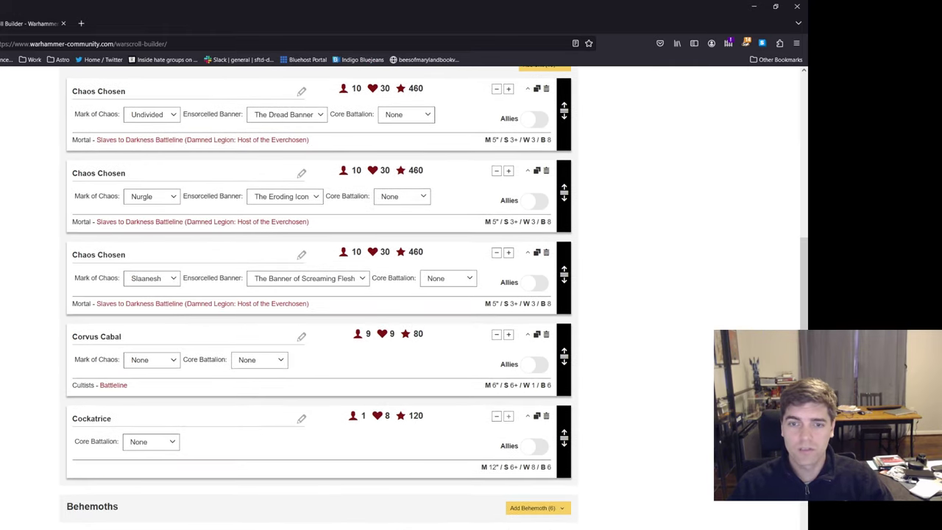
{"action": "scroll", "coordinate": [319, 294], "scroll_direction": "up", "scroll_amount": 1}
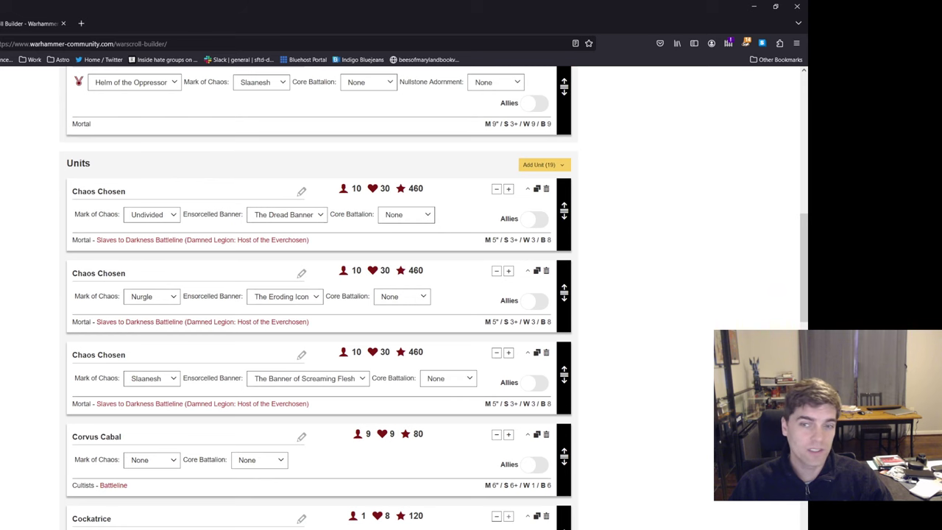
{"action": "scroll", "coordinate": [318, 295], "scroll_direction": "up", "scroll_amount": 1}
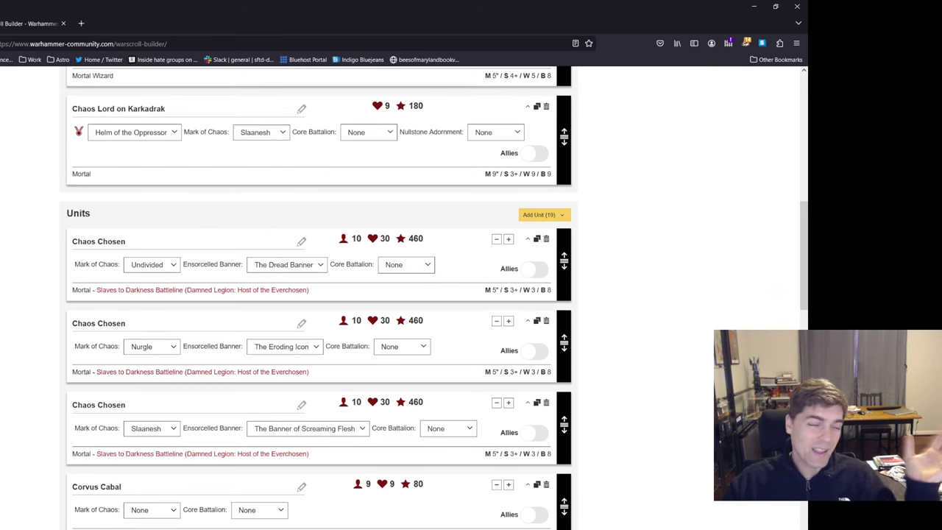
{"action": "scroll", "coordinate": [319, 294], "scroll_direction": "up", "scroll_amount": 1}
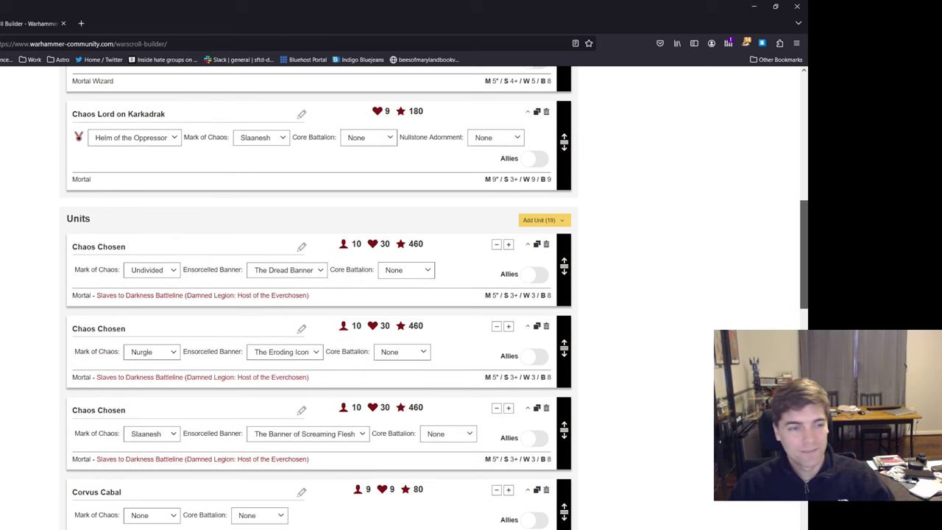
Remove the Dread Banner from the first Chaos Chosen unit and set its Mark of Chaos to Nurgle
{"action": "left_click", "coordinate": [151, 270]}
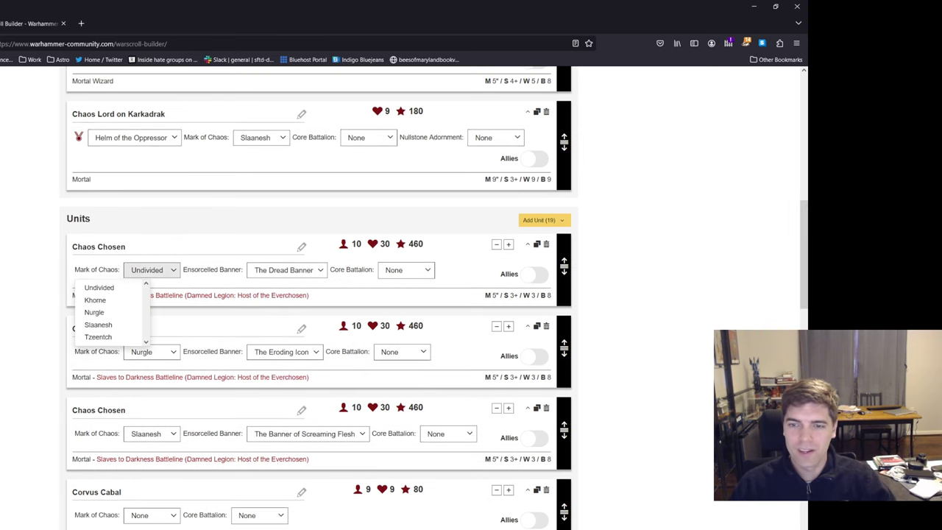
{"action": "left_click", "coordinate": [287, 269]}
{"action": "left_click", "coordinate": [200, 287]}
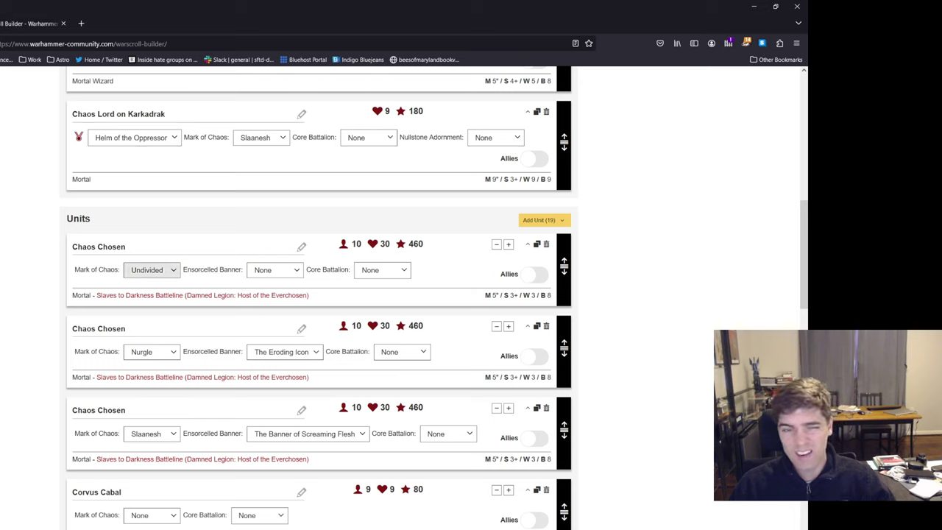
{"action": "left_click", "coordinate": [151, 269]}
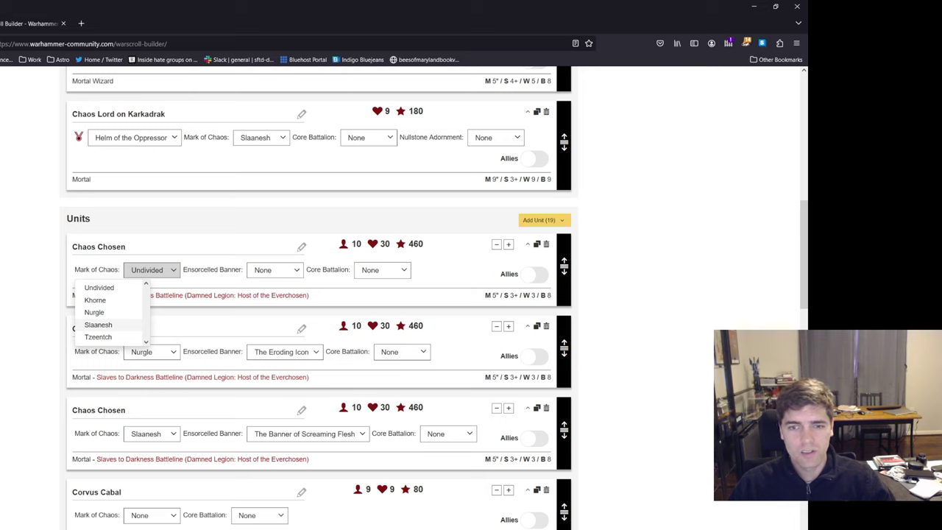
{"action": "left_click", "coordinate": [98, 325]}
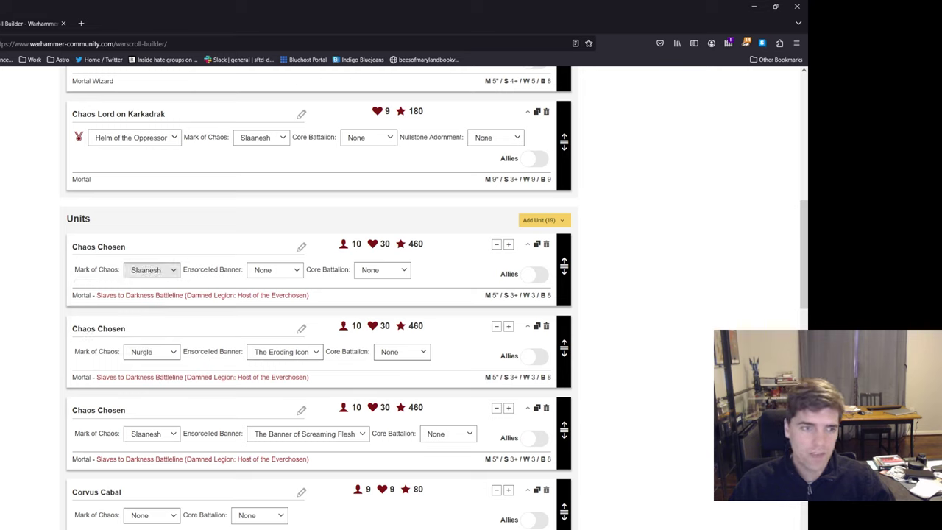
{"action": "left_click", "coordinate": [151, 270]}
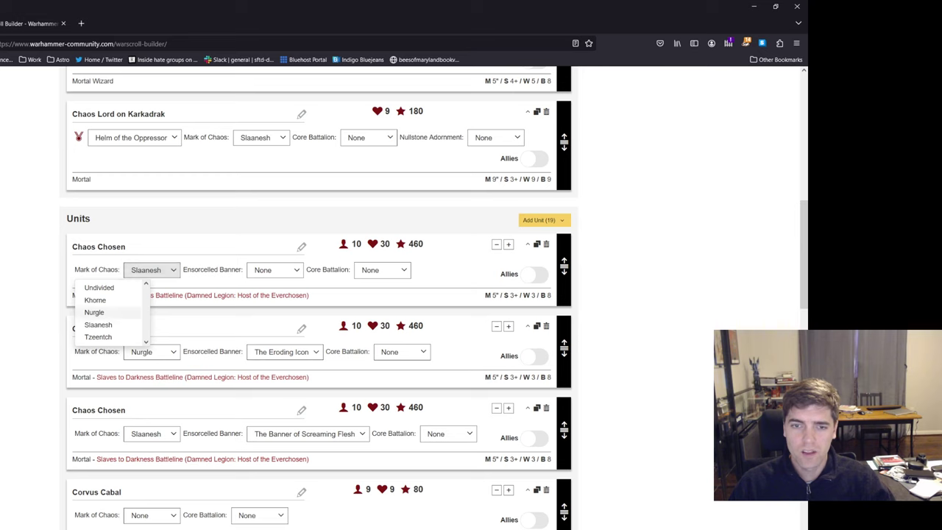
{"action": "left_click", "coordinate": [98, 313]}
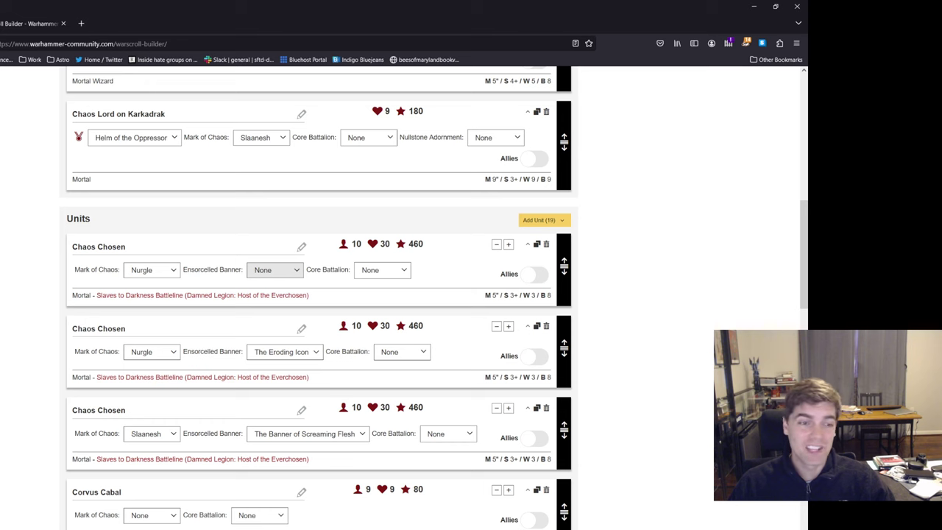
Examine the full Host of the Everchosen list again, covering the leaders' options, the Chaos Chosen marks and banners, and the remaining units
{"action": "scroll", "coordinate": [434, 297], "scroll_direction": "up", "scroll_amount": 5}
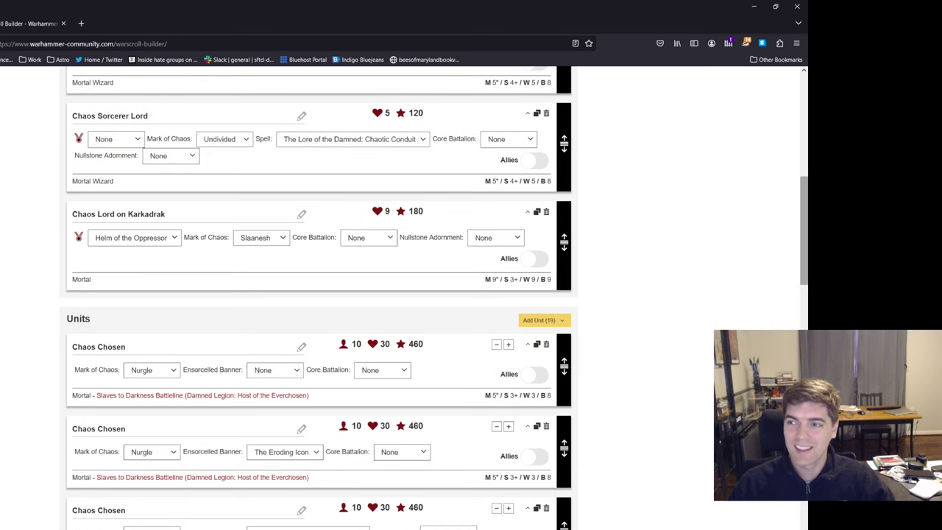
{"action": "scroll", "coordinate": [151, 302], "scroll_direction": "down", "scroll_amount": 2}
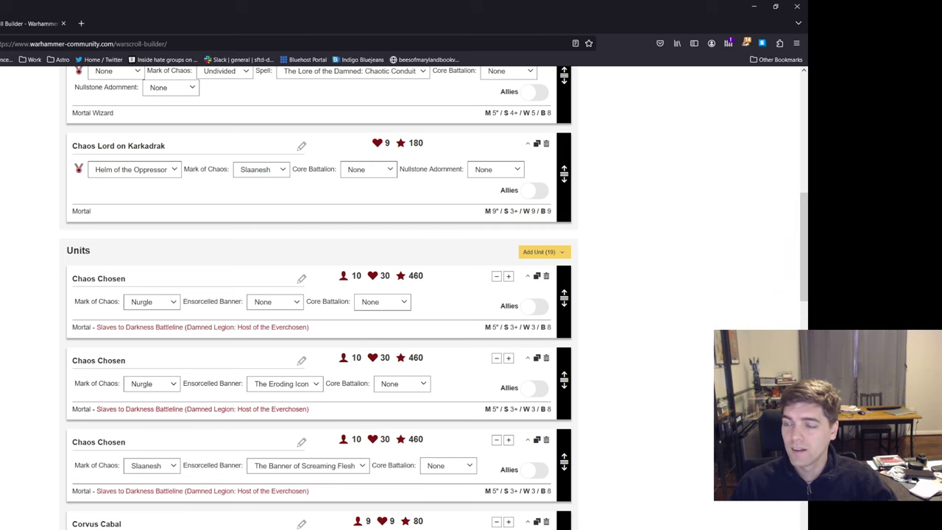
{"action": "scroll", "coordinate": [804, 247], "scroll_direction": "up", "scroll_amount": 3}
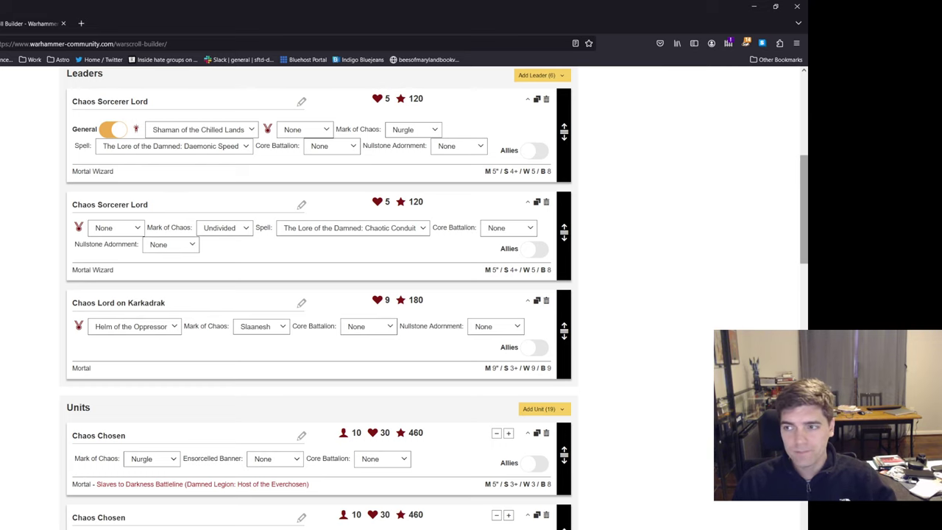
{"action": "scroll", "coordinate": [435, 299], "scroll_direction": "up", "scroll_amount": 1}
{"action": "scroll", "coordinate": [435, 297], "scroll_direction": "up", "scroll_amount": 1}
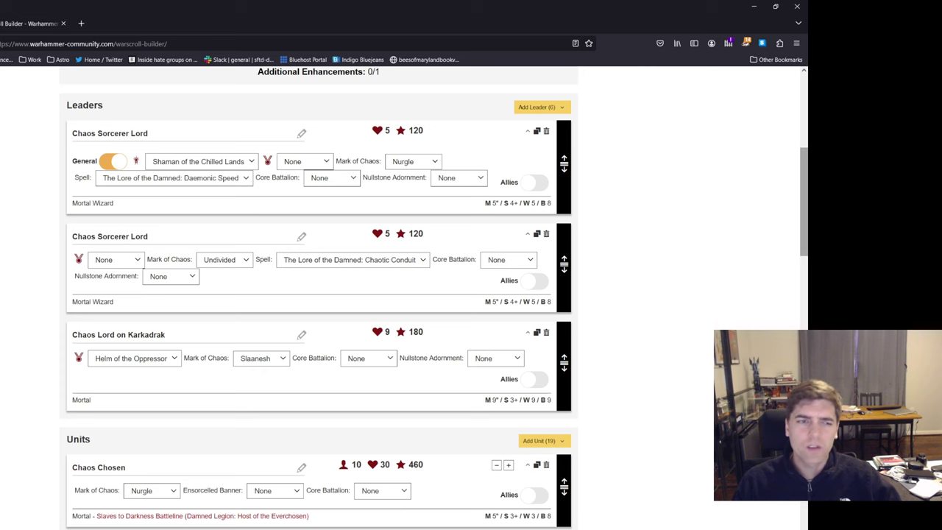
{"action": "scroll", "coordinate": [316, 295], "scroll_direction": "up", "scroll_amount": 1}
{"action": "scroll", "coordinate": [316, 294], "scroll_direction": "down", "scroll_amount": 1}
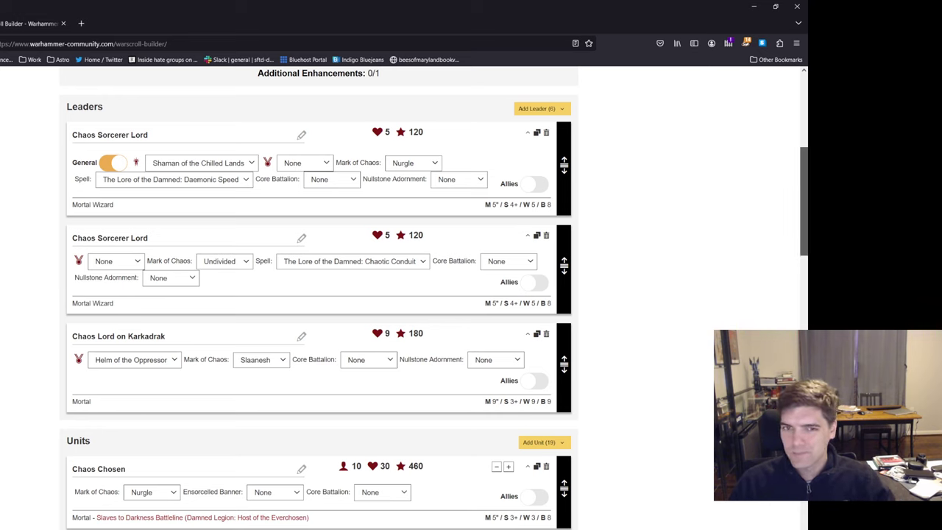
{"action": "scroll", "coordinate": [434, 297], "scroll_direction": "down", "scroll_amount": 2}
{"action": "scroll", "coordinate": [434, 298], "scroll_direction": "down", "scroll_amount": 4}
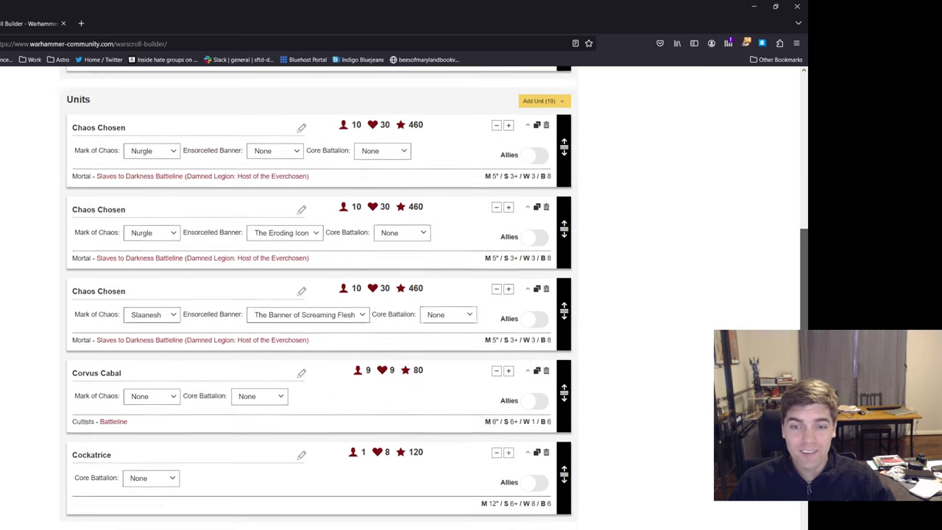
{"action": "scroll", "coordinate": [435, 298], "scroll_direction": "up", "scroll_amount": 4}
{"action": "scroll", "coordinate": [318, 297], "scroll_direction": "up", "scroll_amount": 1}
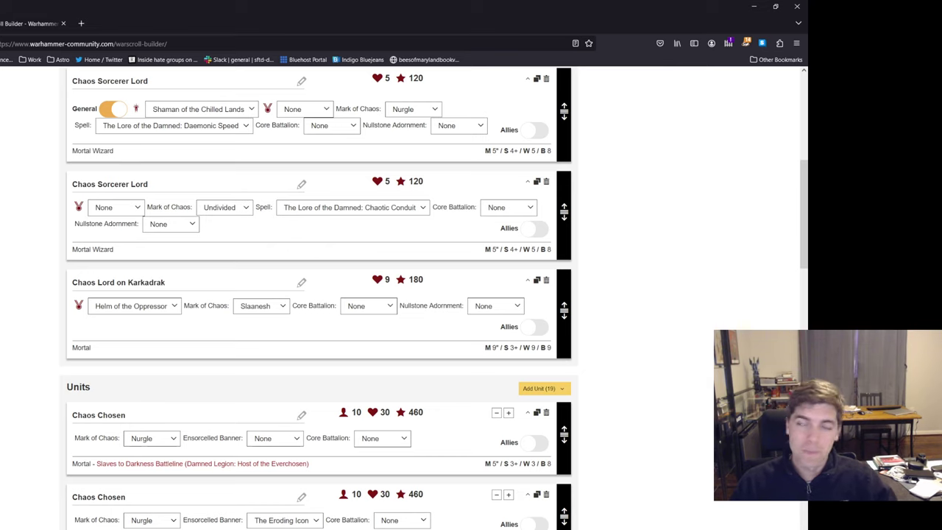
{"action": "scroll", "coordinate": [435, 298], "scroll_direction": "up", "scroll_amount": 1}
{"action": "scroll", "coordinate": [404, 297], "scroll_direction": "up", "scroll_amount": 5}
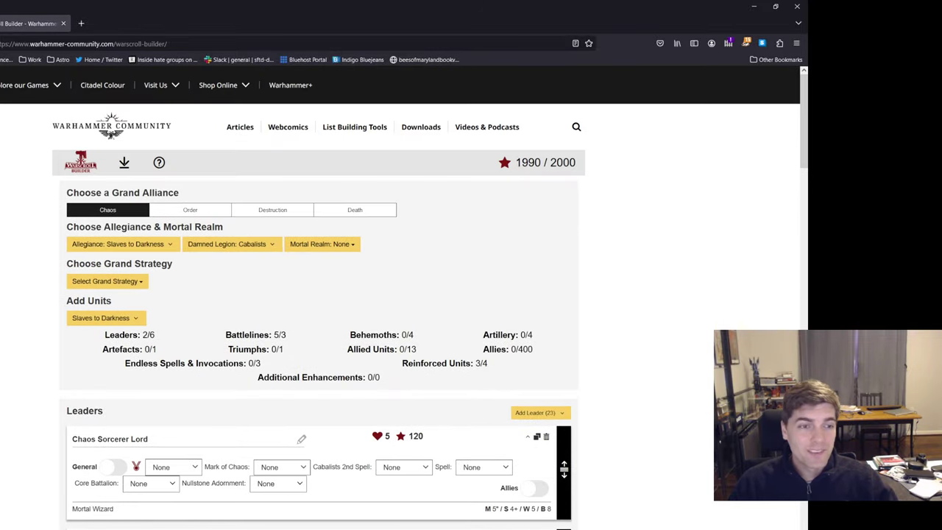
{"action": "mouse_move", "coordinate": [421, 126]}
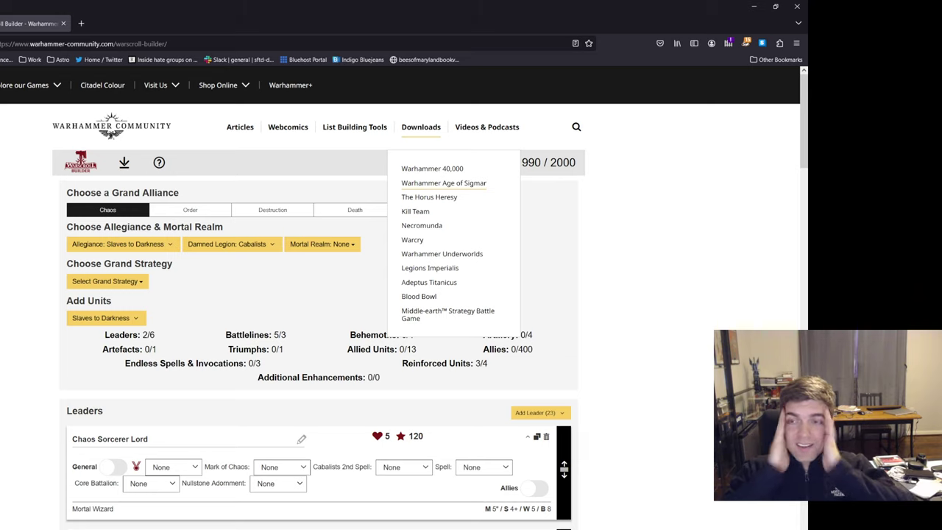
{"action": "mouse_move", "coordinate": [487, 127]}
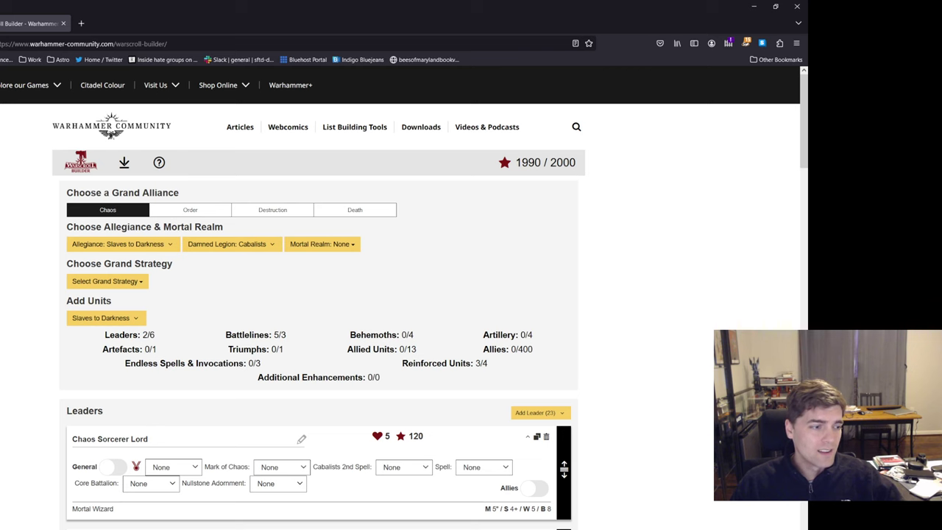
{"action": "key", "text": "super+d"}
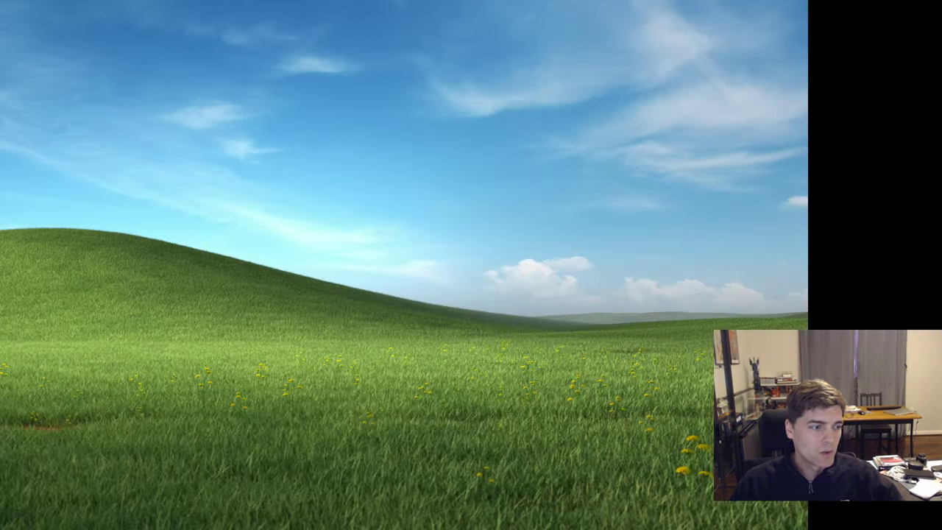
{"action": "key", "text": "super+d"}
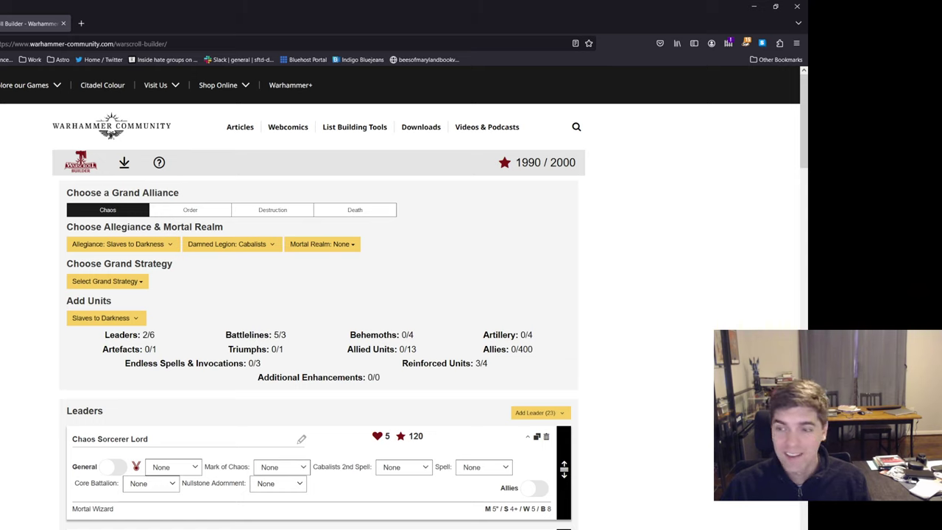
Review the Cabalists list from its points total through the Chaos Sorcerer Lords and Chaos Chariots to the Ogroid Theridons
{"action": "left_click_drag", "start_coordinate": [515, 162], "coordinate": [577, 162]}
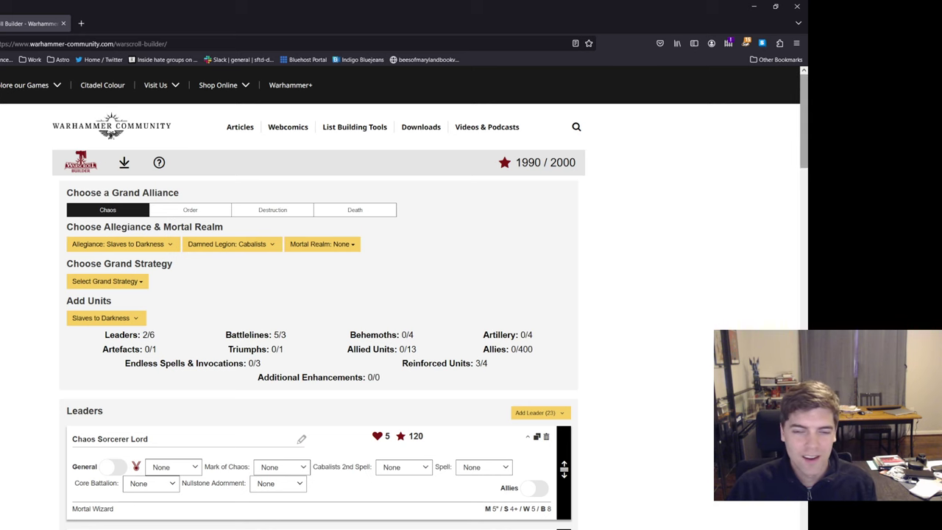
{"action": "scroll", "coordinate": [430, 297], "scroll_direction": "down", "scroll_amount": 5}
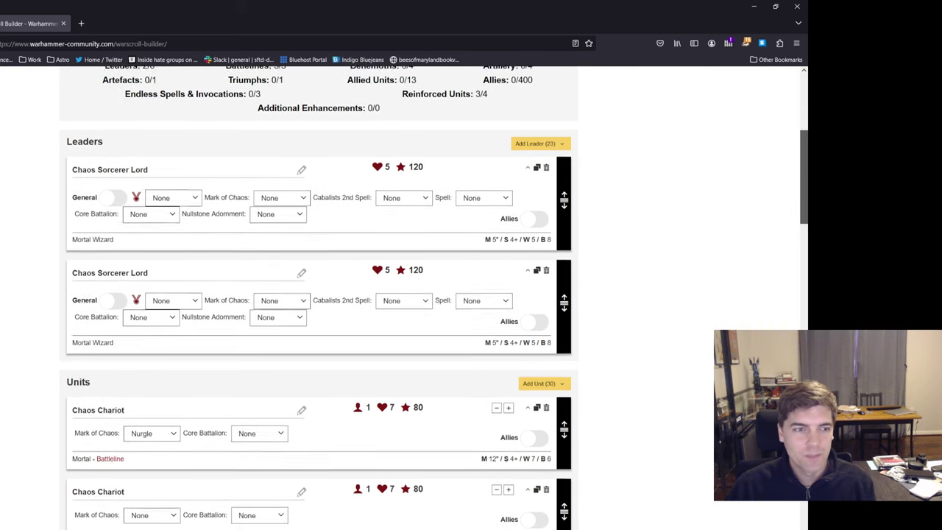
{"action": "scroll", "coordinate": [430, 298], "scroll_direction": "down", "scroll_amount": 1}
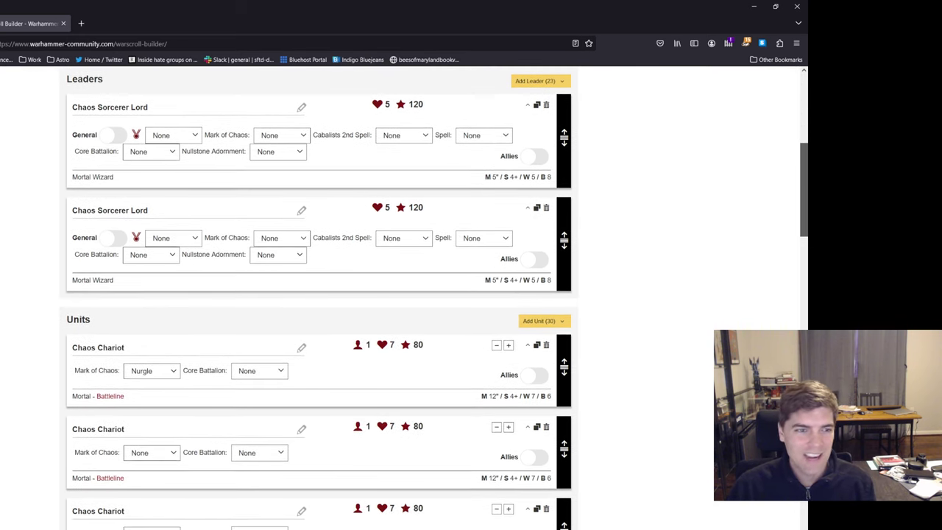
{"action": "scroll", "coordinate": [430, 297], "scroll_direction": "up", "scroll_amount": 1}
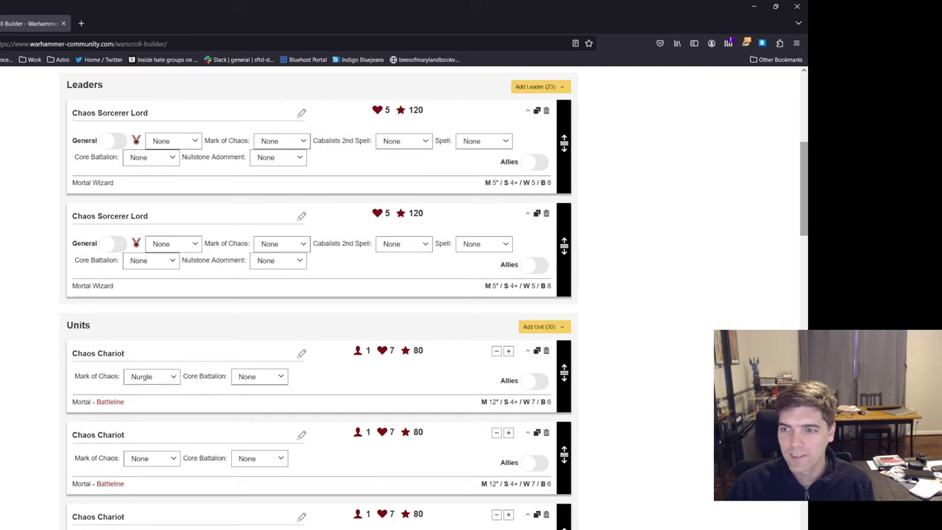
{"action": "scroll", "coordinate": [430, 298], "scroll_direction": "down", "scroll_amount": 3}
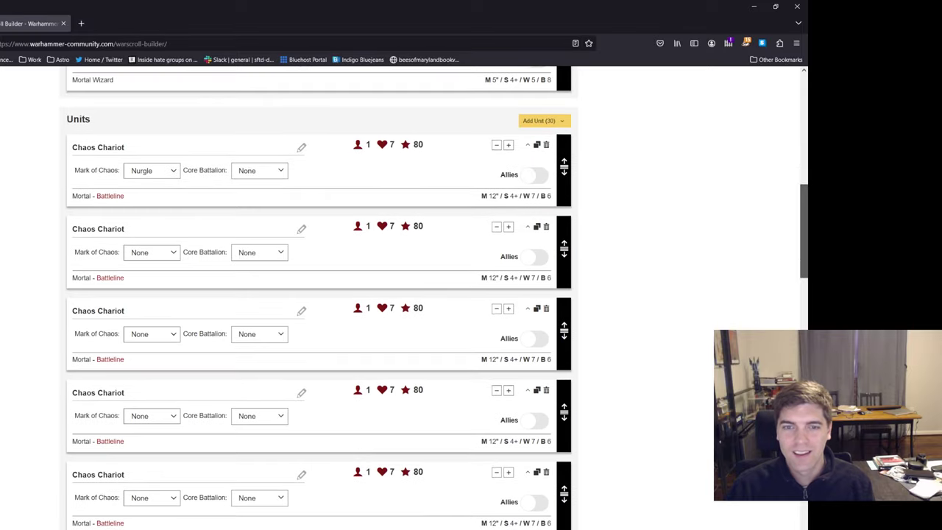
{"action": "scroll", "coordinate": [318, 294], "scroll_direction": "down", "scroll_amount": 1}
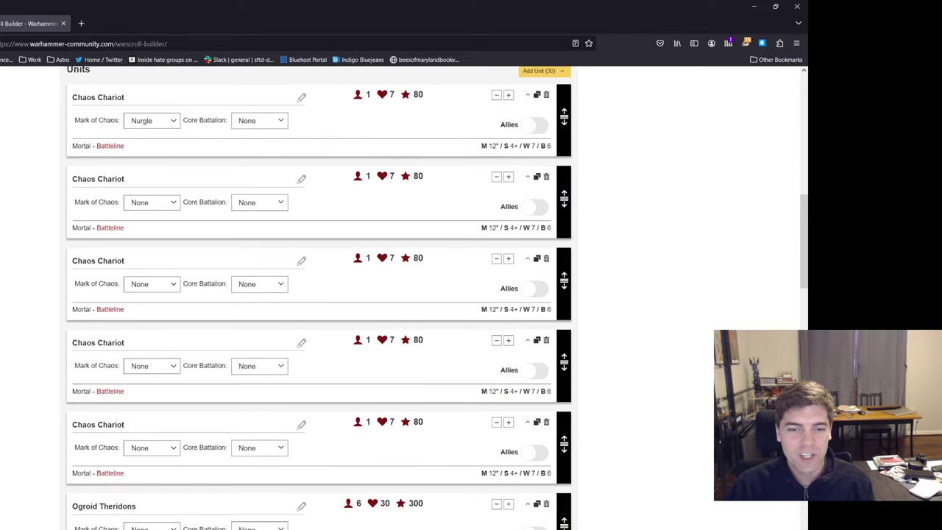
{"action": "scroll", "coordinate": [430, 297], "scroll_direction": "down", "scroll_amount": 5}
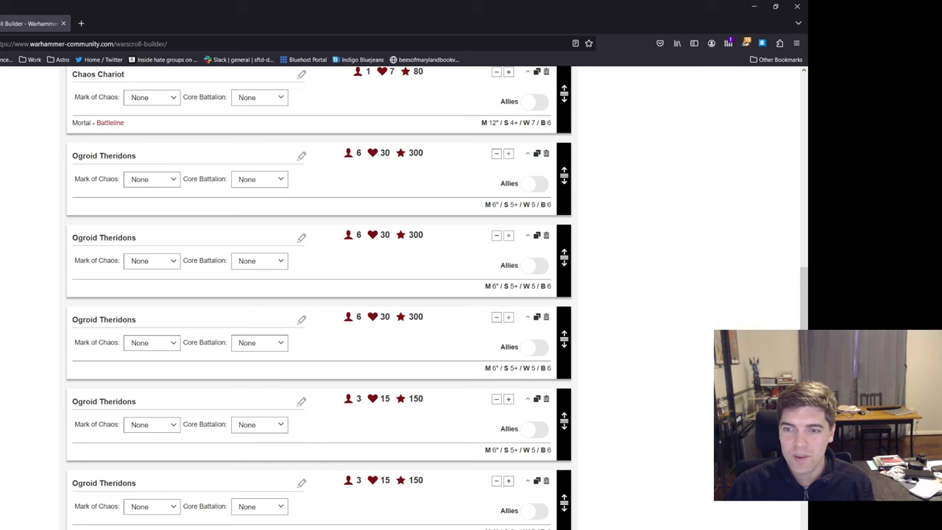
{"action": "scroll", "coordinate": [318, 294], "scroll_direction": "down", "scroll_amount": 2}
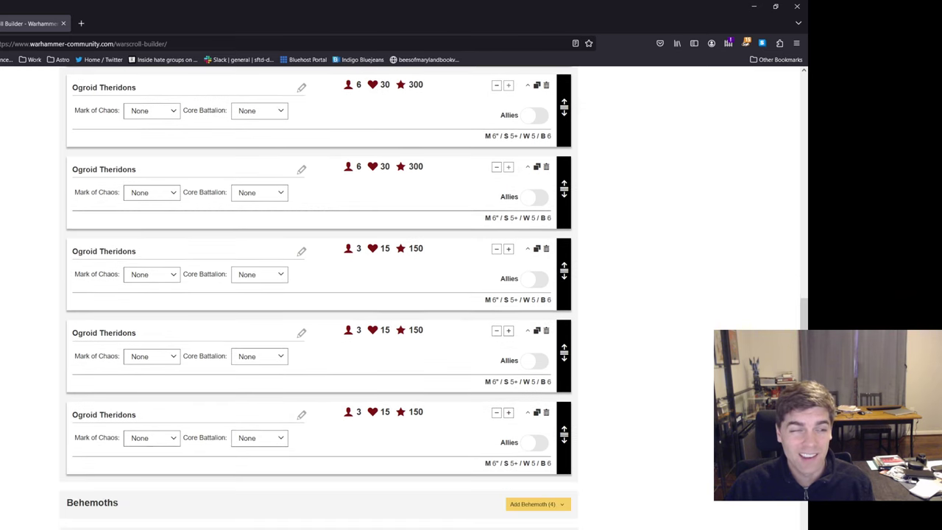
{"action": "scroll", "coordinate": [430, 298], "scroll_direction": "up", "scroll_amount": 1}
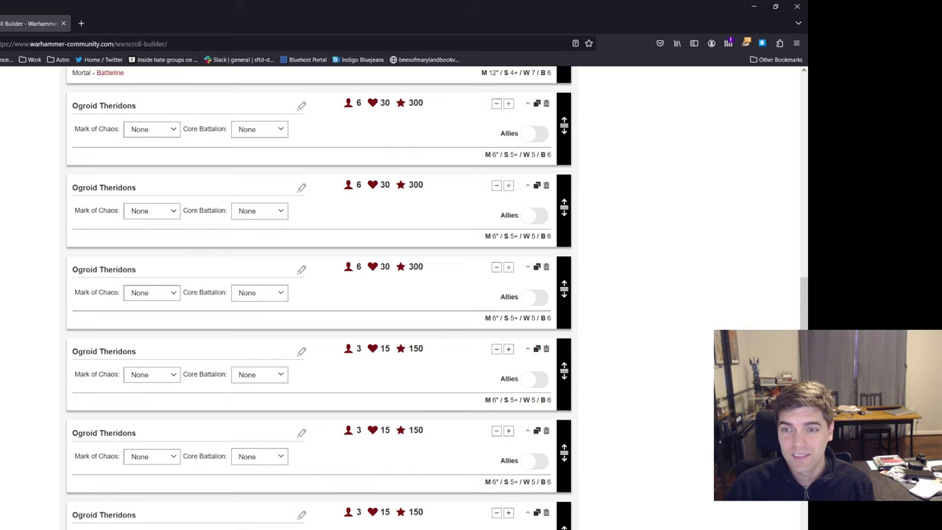
{"action": "scroll", "coordinate": [430, 297], "scroll_direction": "down", "scroll_amount": 1}
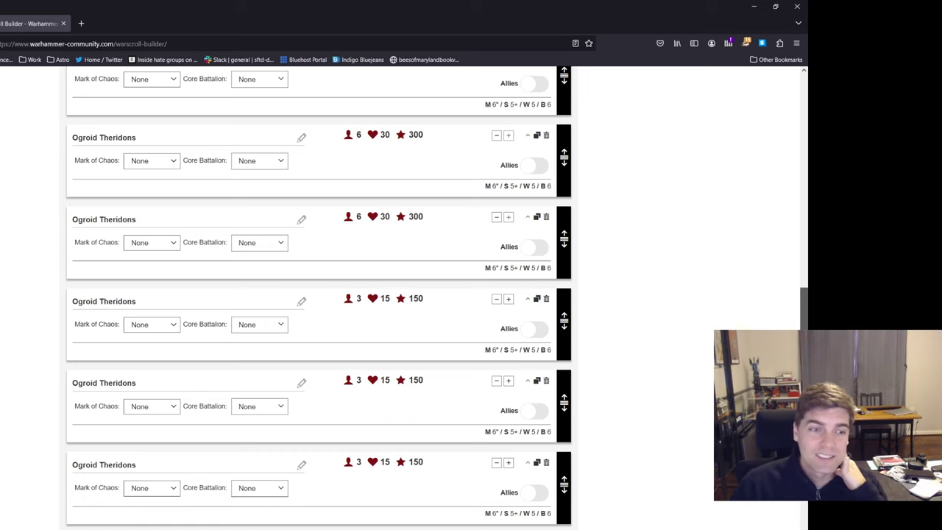
Compare the Ogroid Theridons entries with the Chaos Chariot entries, checking their unit sizes, points and Marks of Chaos
{"action": "scroll", "coordinate": [319, 298], "scroll_direction": "up", "scroll_amount": 2}
{"action": "scroll", "coordinate": [319, 298], "scroll_direction": "up", "scroll_amount": 2}
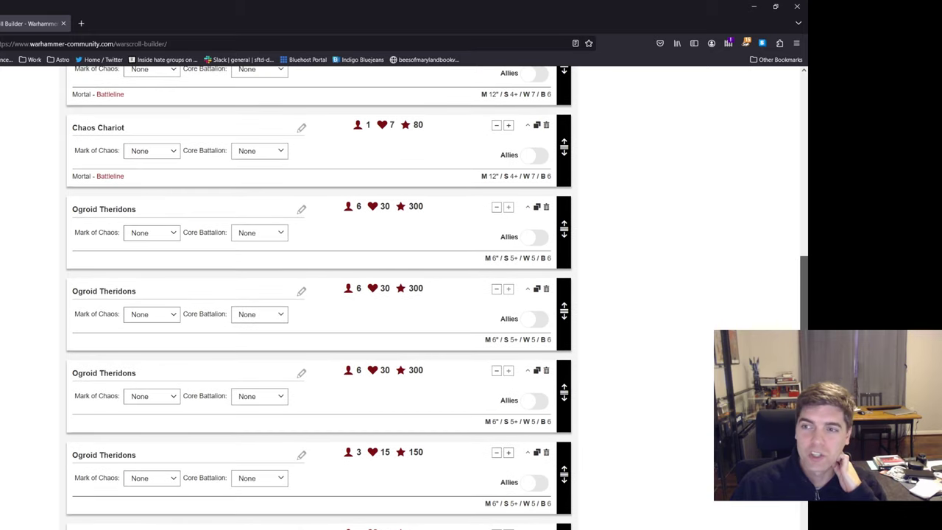
{"action": "scroll", "coordinate": [318, 298], "scroll_direction": "up", "scroll_amount": 1}
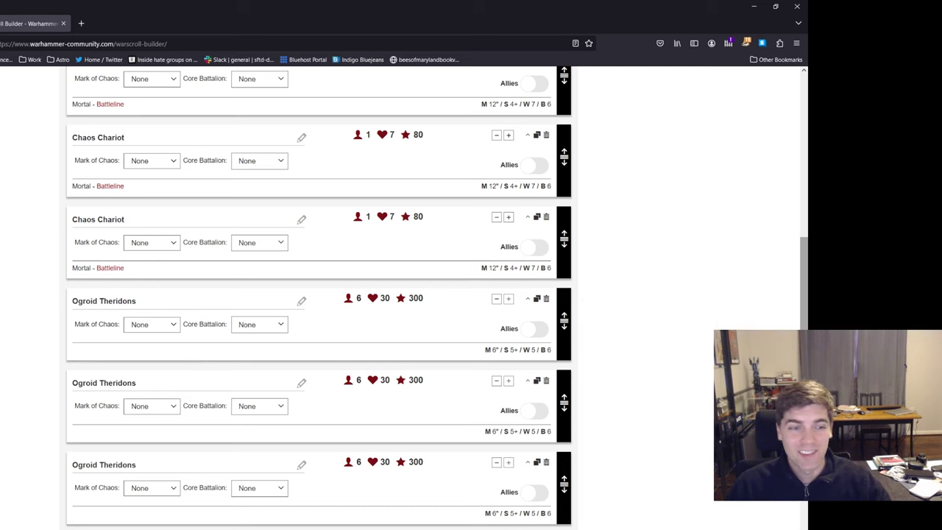
{"action": "scroll", "coordinate": [319, 298], "scroll_direction": "down", "scroll_amount": 1}
{"action": "scroll", "coordinate": [319, 298], "scroll_direction": "down", "scroll_amount": 5}
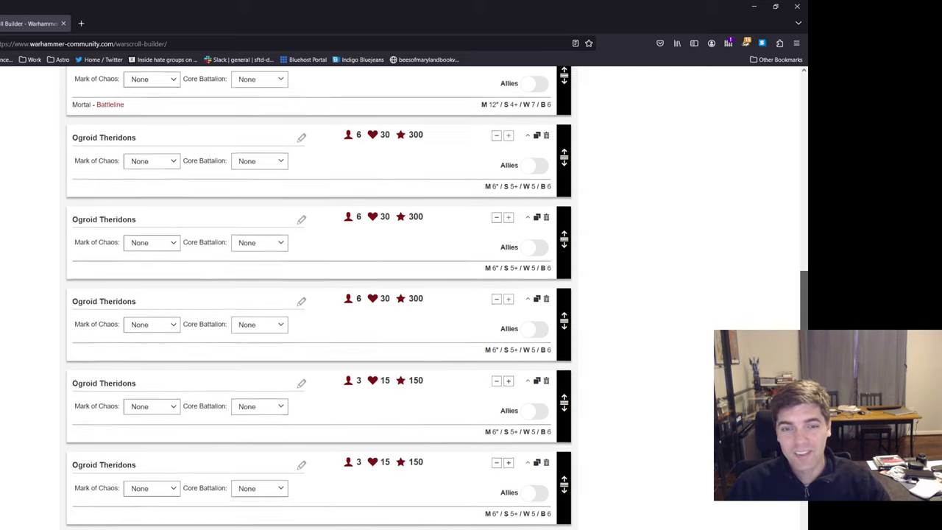
{"action": "scroll", "coordinate": [318, 298], "scroll_direction": "up", "scroll_amount": 3}
{"action": "scroll", "coordinate": [319, 298], "scroll_direction": "up", "scroll_amount": 5}
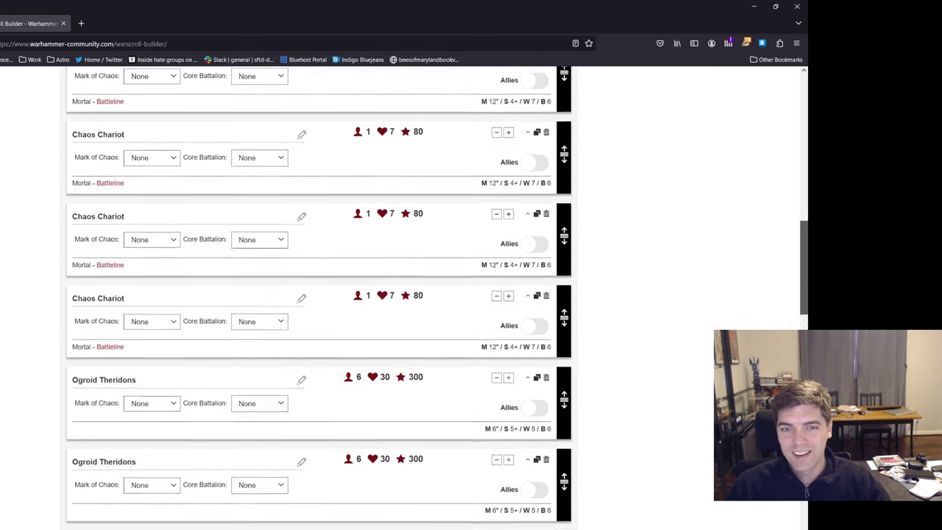
{"action": "scroll", "coordinate": [435, 299], "scroll_direction": "down", "scroll_amount": 1}
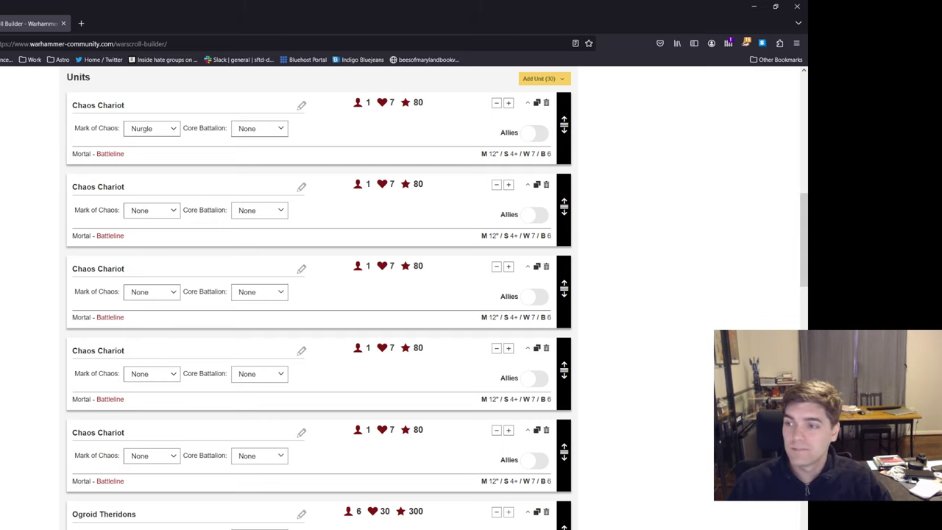
Set the Mark of Chaos to Khorne for the second, third and fourth Ogroid Theridons units
{"action": "scroll", "coordinate": [319, 298], "scroll_direction": "down", "scroll_amount": 3}
{"action": "scroll", "coordinate": [151, 224], "scroll_direction": "down", "scroll_amount": 2}
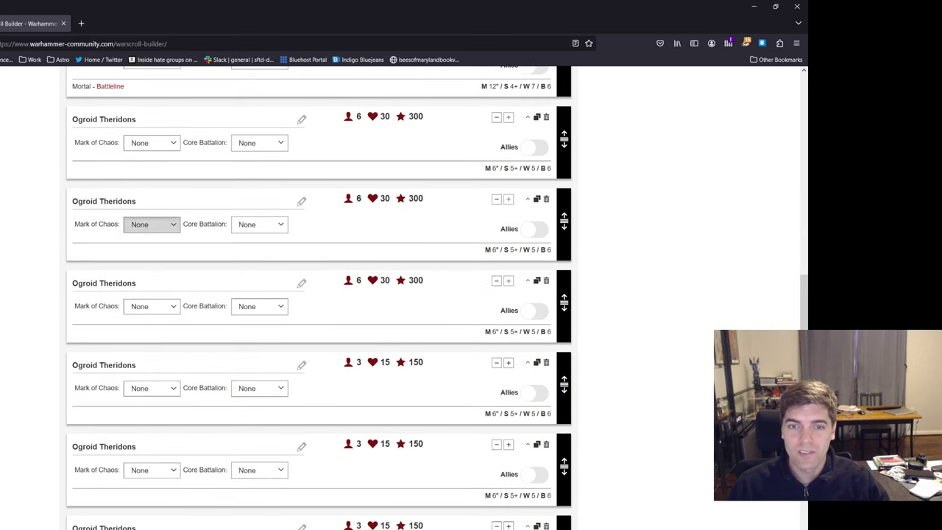
{"action": "left_click", "coordinate": [151, 224]}
{"action": "left_click", "coordinate": [95, 255]}
{"action": "left_click", "coordinate": [150, 306]}
{"action": "left_click", "coordinate": [95, 337]}
{"action": "left_click", "coordinate": [151, 388]}
{"action": "left_click", "coordinate": [95, 418]}
Give the last two Ogroid Theridons units and the first one the Khorne Mark of Chaos
{"action": "left_click", "coordinate": [151, 470]}
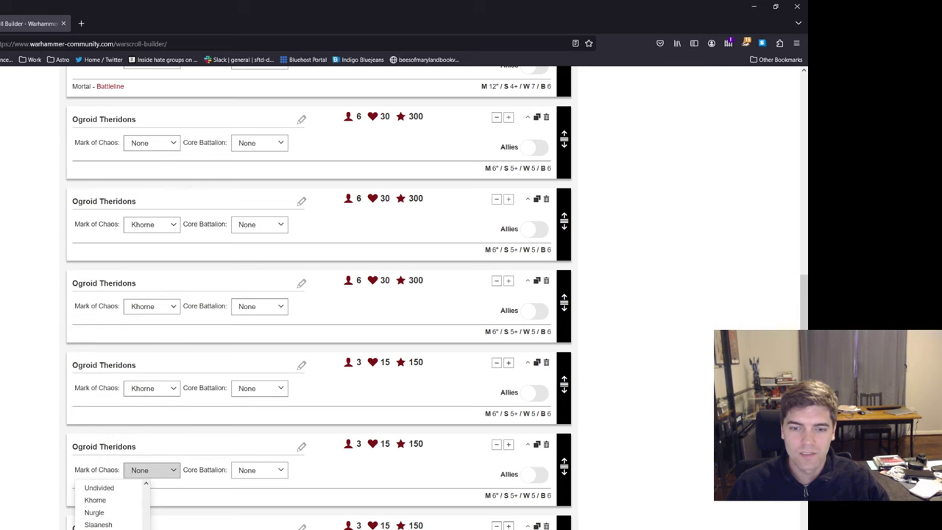
{"action": "scroll", "coordinate": [96, 500], "scroll_direction": "down", "scroll_amount": 2}
{"action": "left_click", "coordinate": [151, 401]}
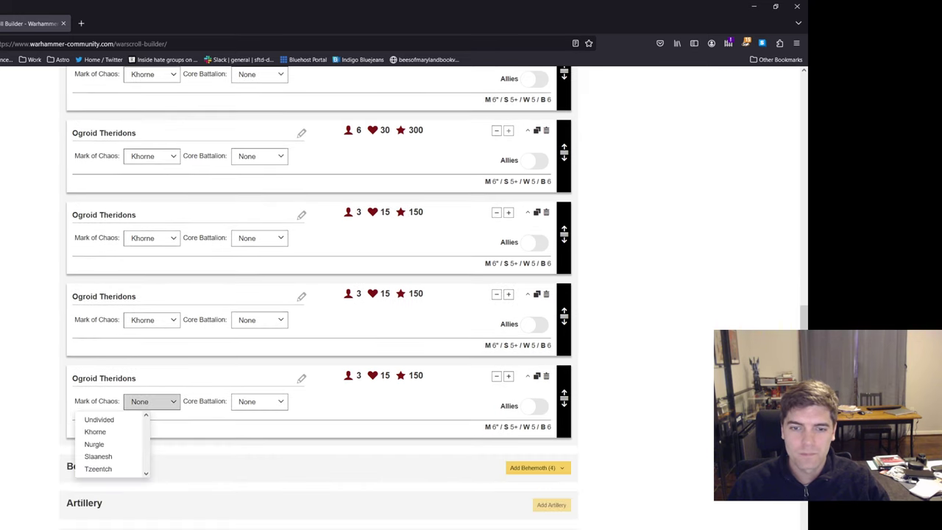
{"action": "left_click", "coordinate": [95, 432]}
{"action": "scroll", "coordinate": [95, 432], "scroll_direction": "up", "scroll_amount": 5}
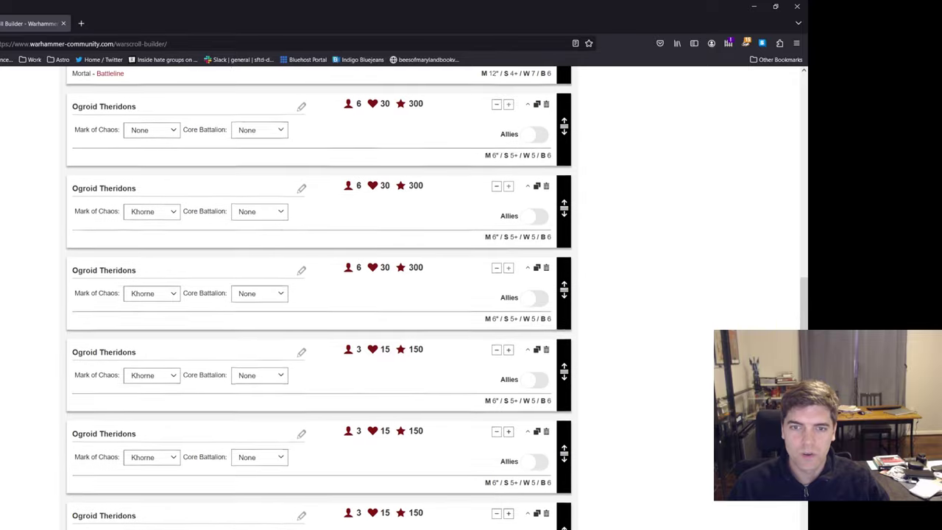
{"action": "left_click", "coordinate": [151, 243]}
{"action": "left_click", "coordinate": [95, 273]}
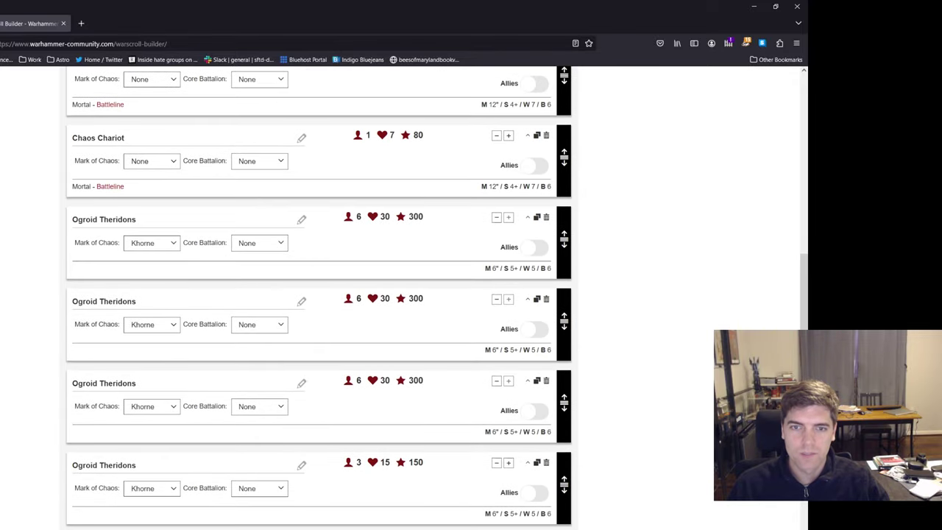
Set the Mark of Chaos to Nurgle on the four Chaos Chariots that have no mark
{"action": "scroll", "coordinate": [317, 295], "scroll_direction": "up", "scroll_amount": 5}
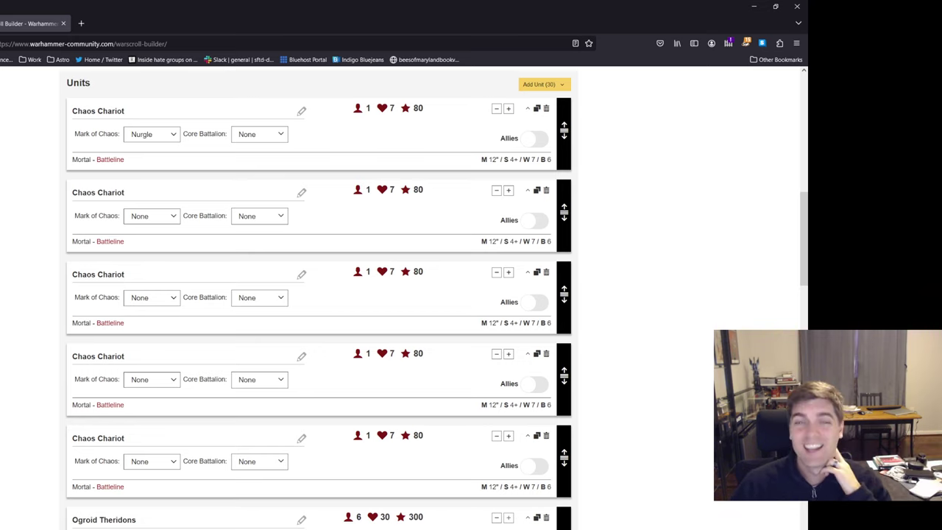
{"action": "scroll", "coordinate": [435, 298], "scroll_direction": "down", "scroll_amount": 3}
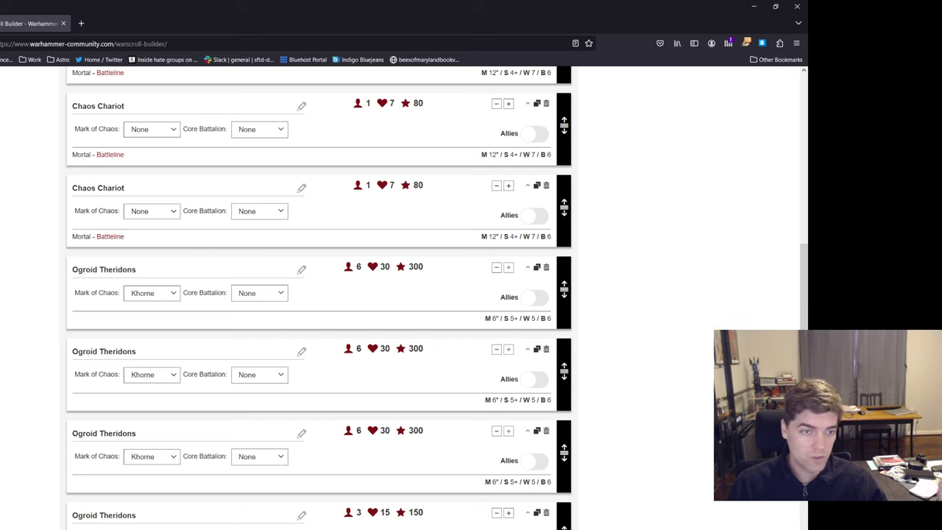
{"action": "scroll", "coordinate": [318, 294], "scroll_direction": "up", "scroll_amount": 3}
{"action": "scroll", "coordinate": [318, 294], "scroll_direction": "up", "scroll_amount": 2}
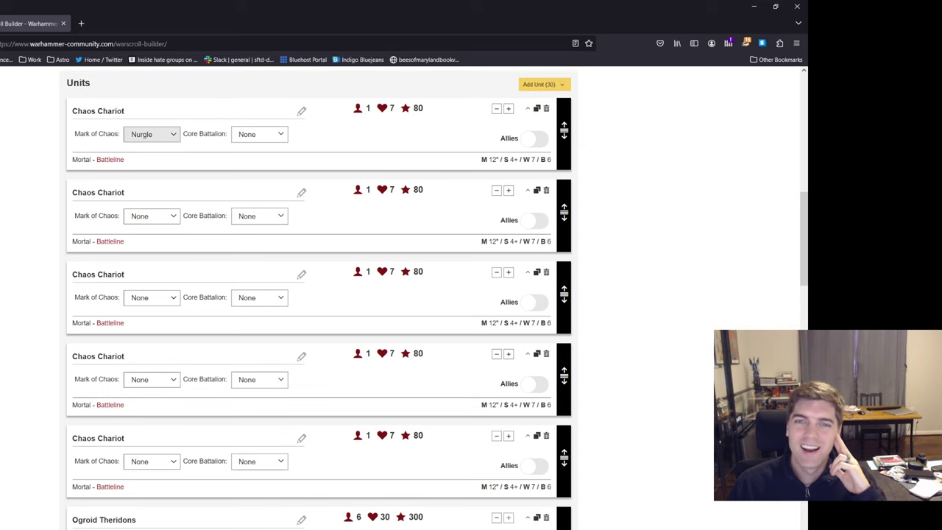
{"action": "left_click", "coordinate": [151, 216]}
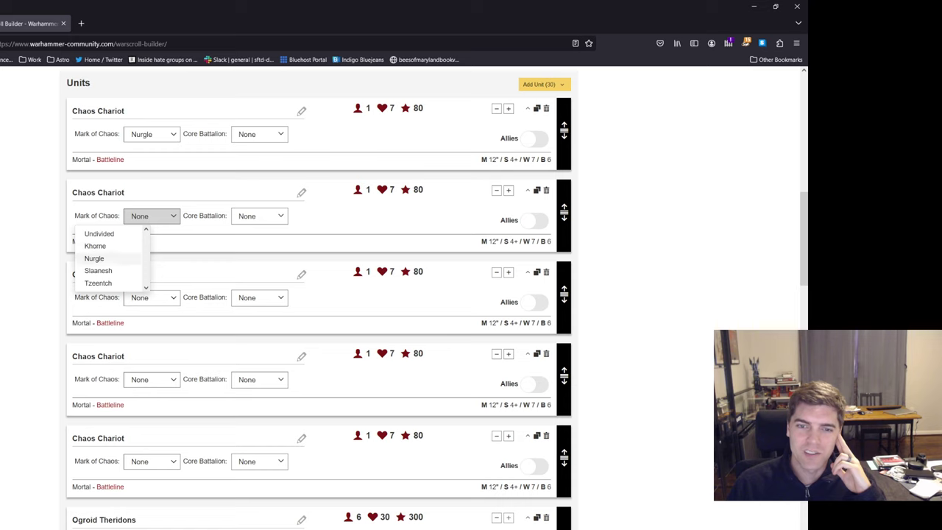
{"action": "left_click", "coordinate": [95, 258]}
{"action": "left_click", "coordinate": [150, 297]}
{"action": "left_click", "coordinate": [94, 340]}
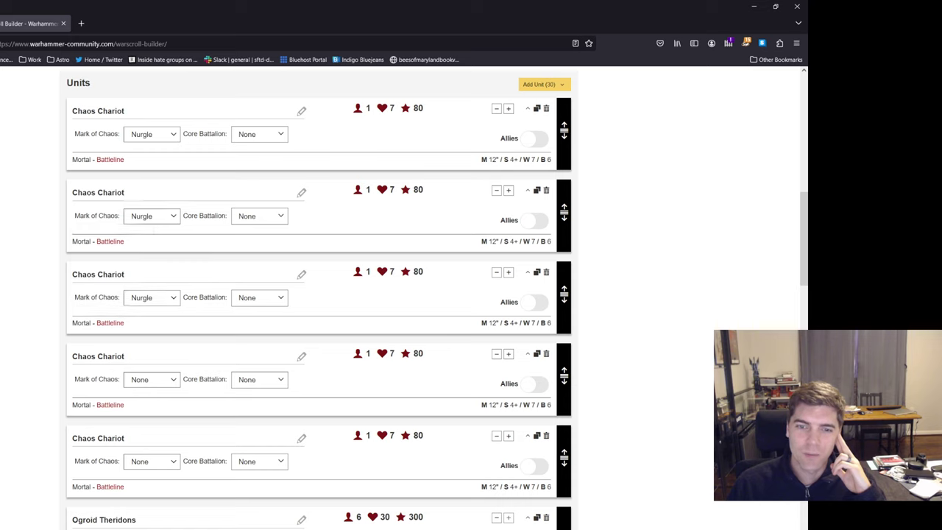
{"action": "left_click", "coordinate": [151, 379]}
{"action": "left_click", "coordinate": [94, 422]}
{"action": "left_click", "coordinate": [151, 461]}
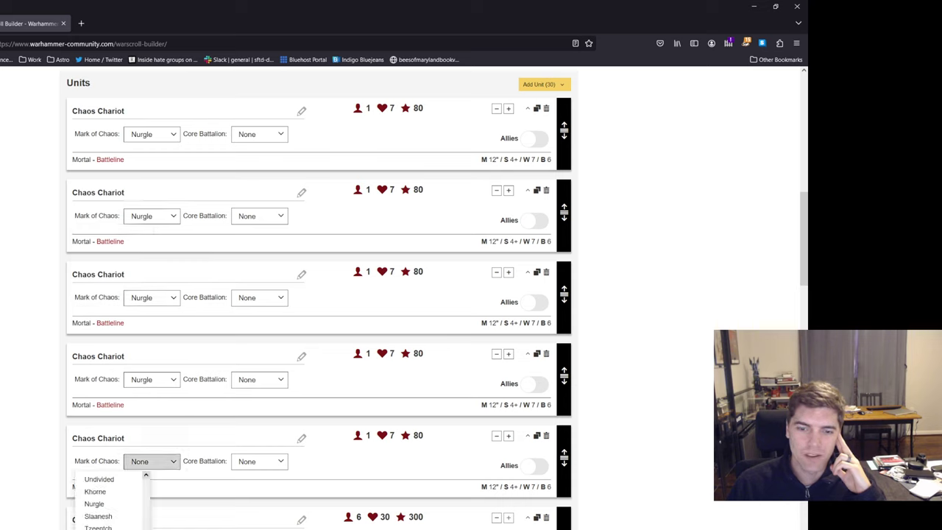
{"action": "left_click", "coordinate": [94, 503]}
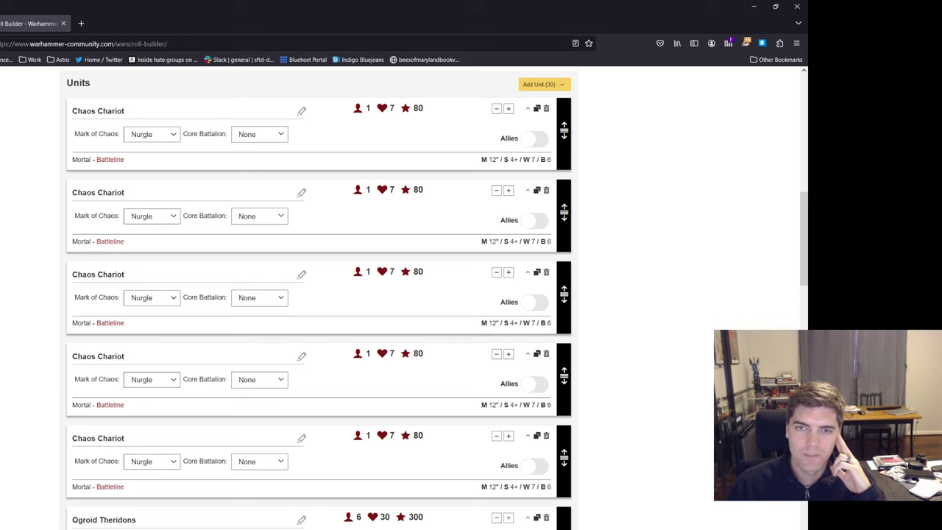
Review the Cabalists list from the Chaos Sorcerer Lords through the Nurgle Chaos Chariots to the Khorne Ogroid Theridons
{"action": "scroll", "coordinate": [316, 295], "scroll_direction": "up", "scroll_amount": 4}
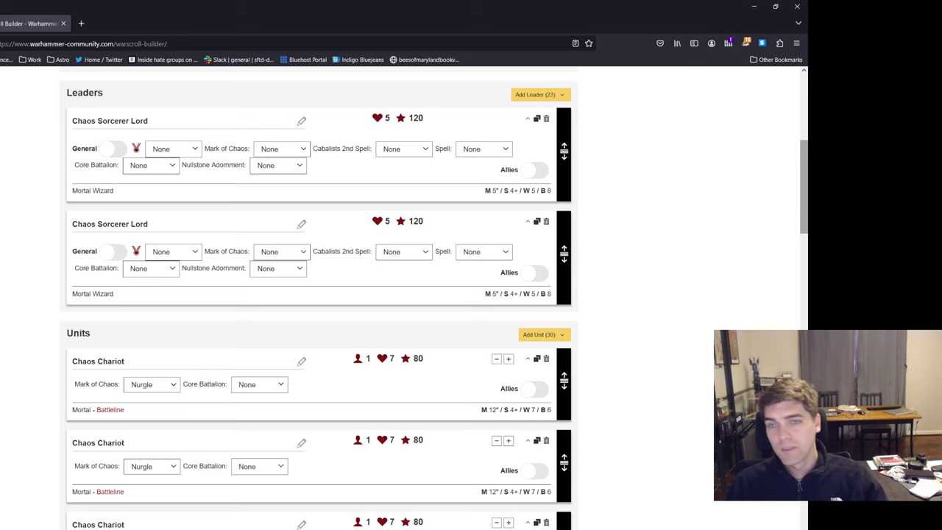
{"action": "scroll", "coordinate": [316, 295], "scroll_direction": "down", "scroll_amount": 2}
{"action": "scroll", "coordinate": [317, 295], "scroll_direction": "down", "scroll_amount": 10}
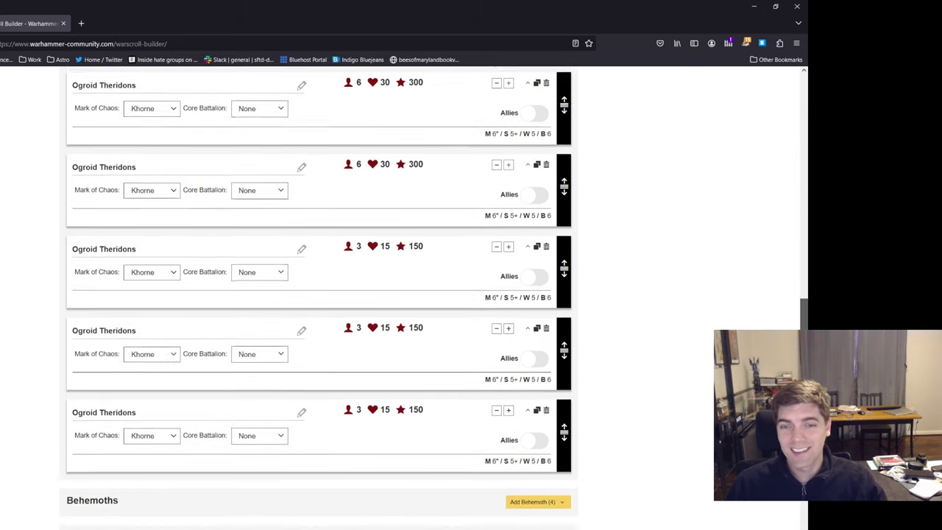
{"action": "scroll", "coordinate": [317, 294], "scroll_direction": "up", "scroll_amount": 7}
{"action": "scroll", "coordinate": [316, 294], "scroll_direction": "up", "scroll_amount": 5}
{"action": "scroll", "coordinate": [317, 294], "scroll_direction": "down", "scroll_amount": 3}
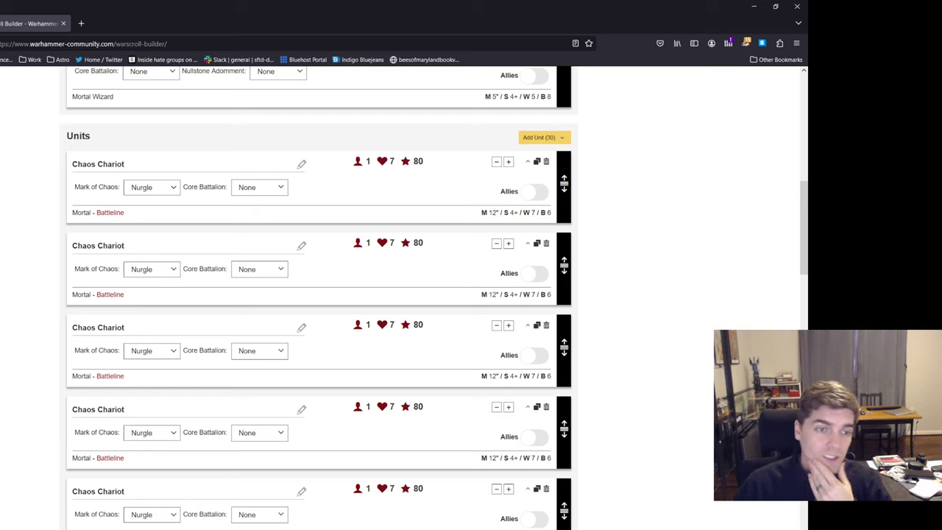
Remove one six-model Ogroid Theridons unit from the list and check the army's points total
{"action": "scroll", "coordinate": [316, 295], "scroll_direction": "down", "scroll_amount": 4}
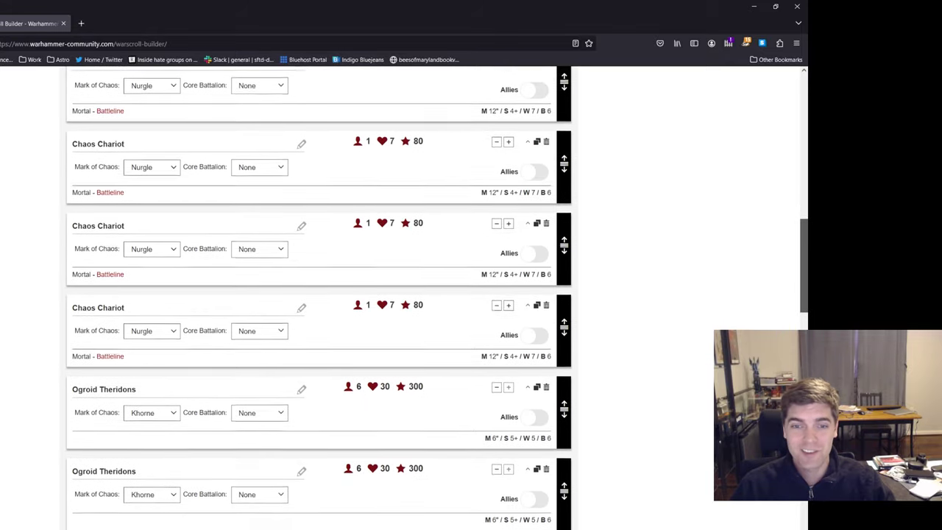
{"action": "scroll", "coordinate": [316, 295], "scroll_direction": "down", "scroll_amount": 1}
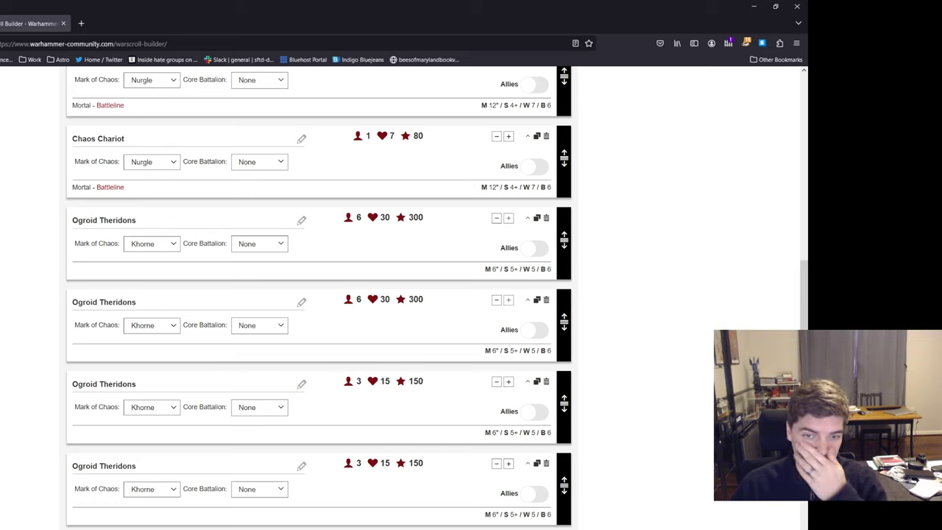
{"action": "scroll", "coordinate": [317, 294], "scroll_direction": "down", "scroll_amount": 3}
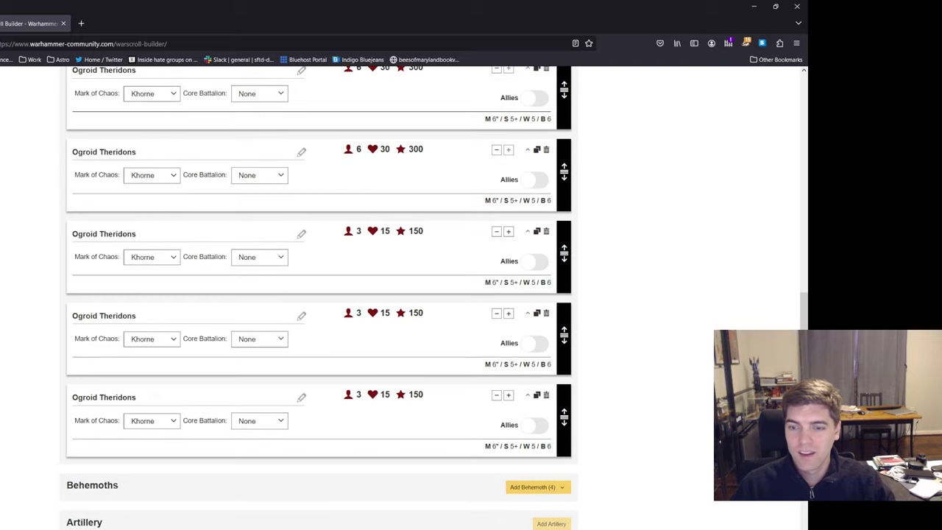
{"action": "scroll", "coordinate": [317, 294], "scroll_direction": "up", "scroll_amount": 15}
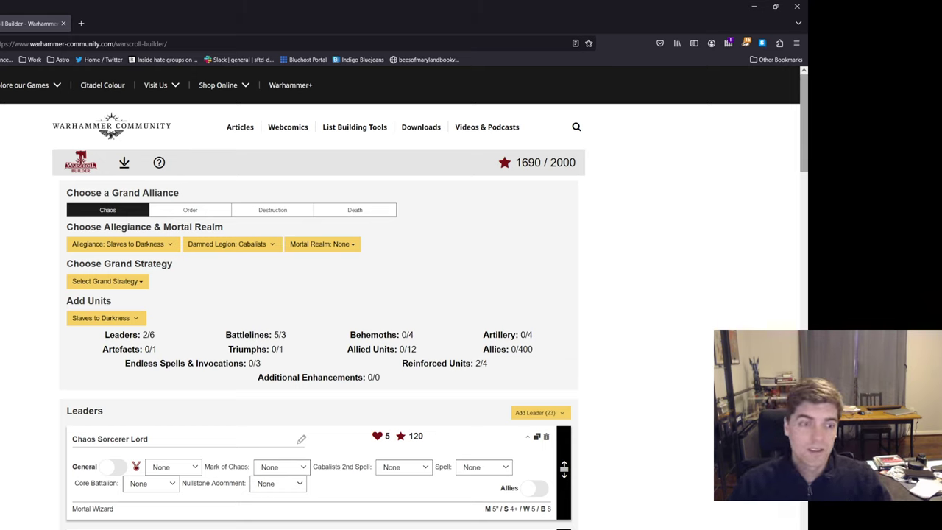
Add a unit of The Unmade to the Cabalists list's units
{"action": "scroll", "coordinate": [397, 295], "scroll_direction": "down", "scroll_amount": 10}
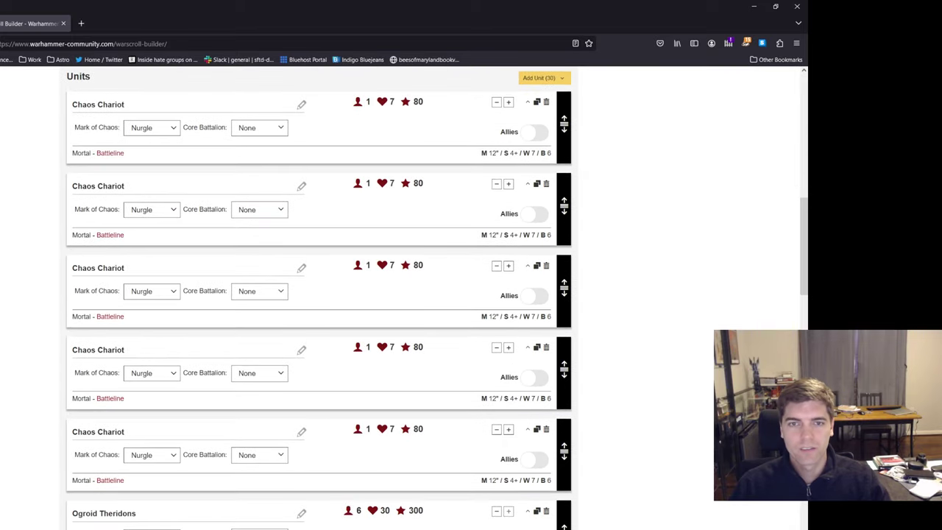
{"action": "scroll", "coordinate": [319, 298], "scroll_direction": "down", "scroll_amount": 5}
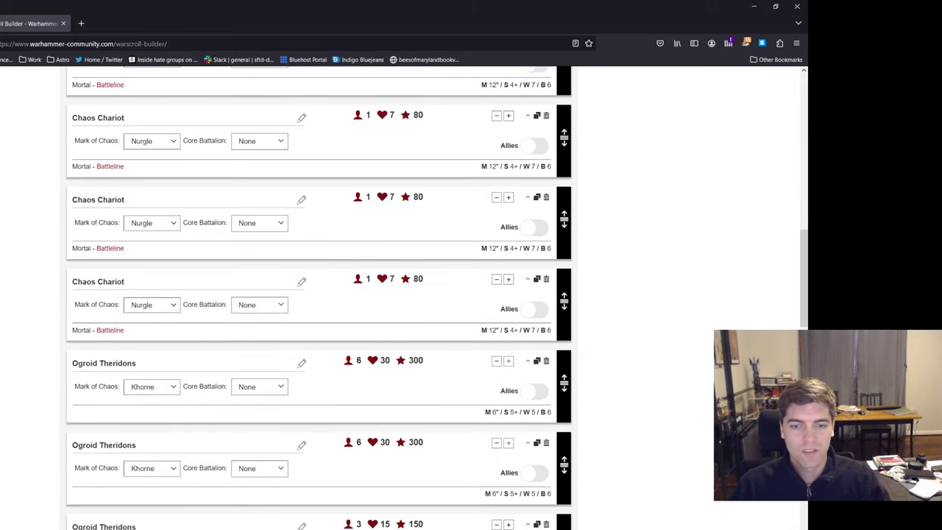
{"action": "scroll", "coordinate": [319, 298], "scroll_direction": "up", "scroll_amount": 3}
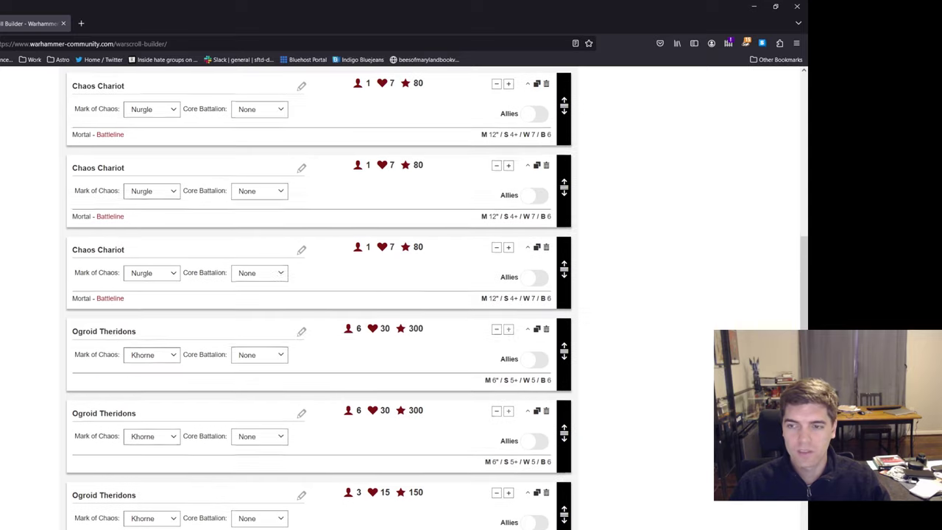
{"action": "scroll", "coordinate": [319, 298], "scroll_direction": "up", "scroll_amount": 15}
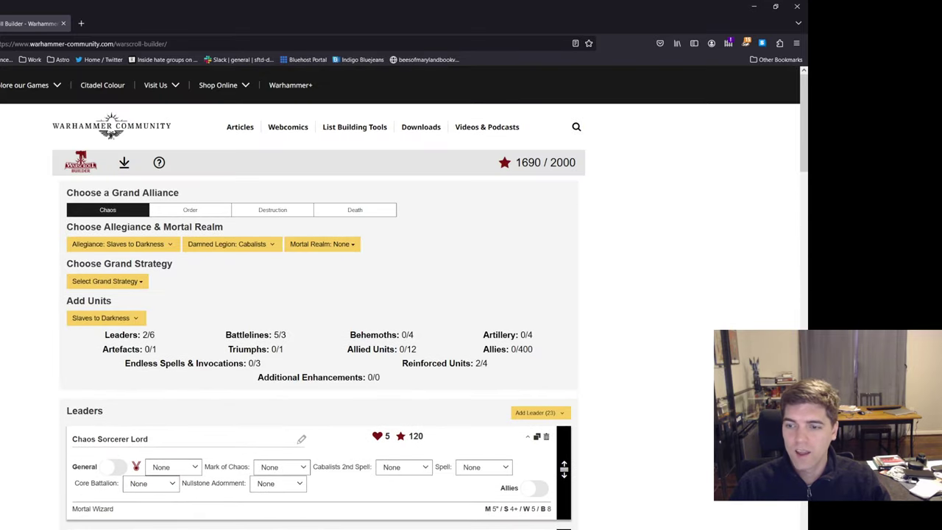
{"action": "scroll", "coordinate": [318, 298], "scroll_direction": "down", "scroll_amount": 5}
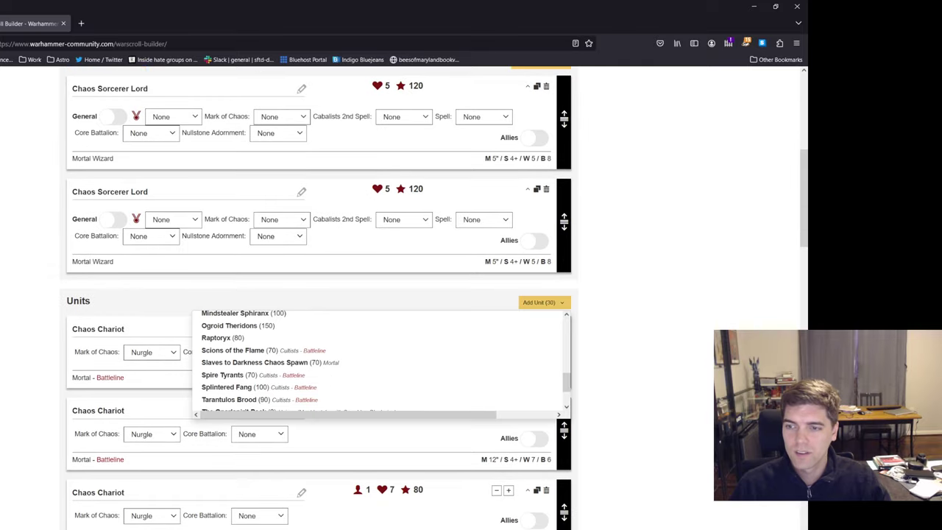
{"action": "scroll", "coordinate": [294, 365], "scroll_direction": "down", "scroll_amount": 2}
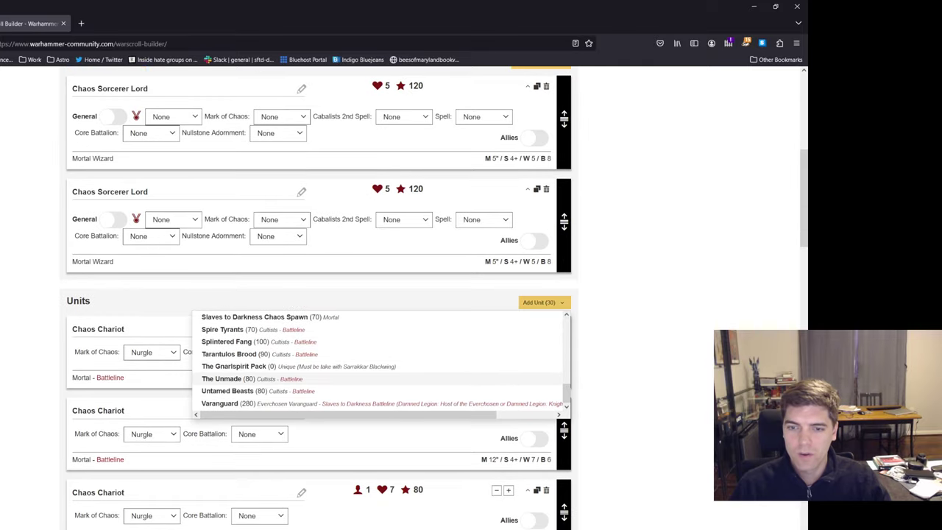
{"action": "scroll", "coordinate": [319, 298], "scroll_direction": "down", "scroll_amount": 8}
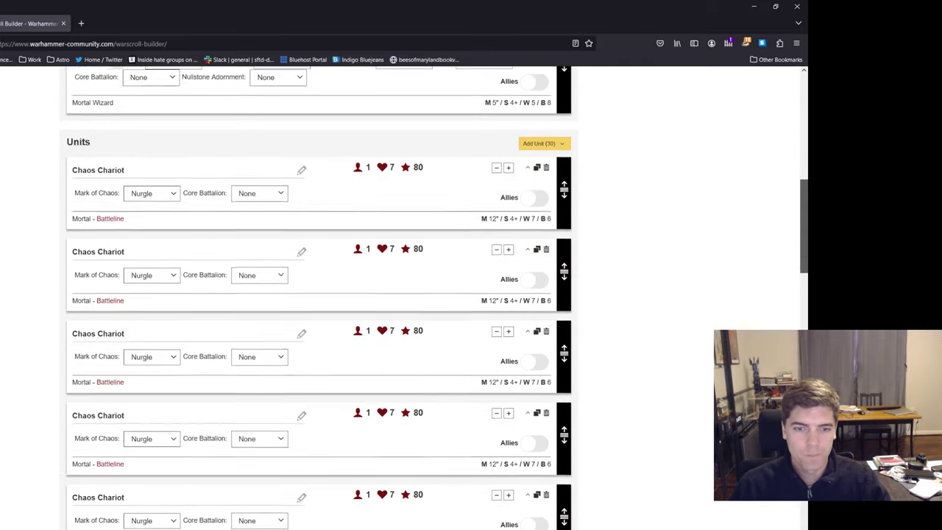
{"action": "scroll", "coordinate": [319, 298], "scroll_direction": "down", "scroll_amount": 3}
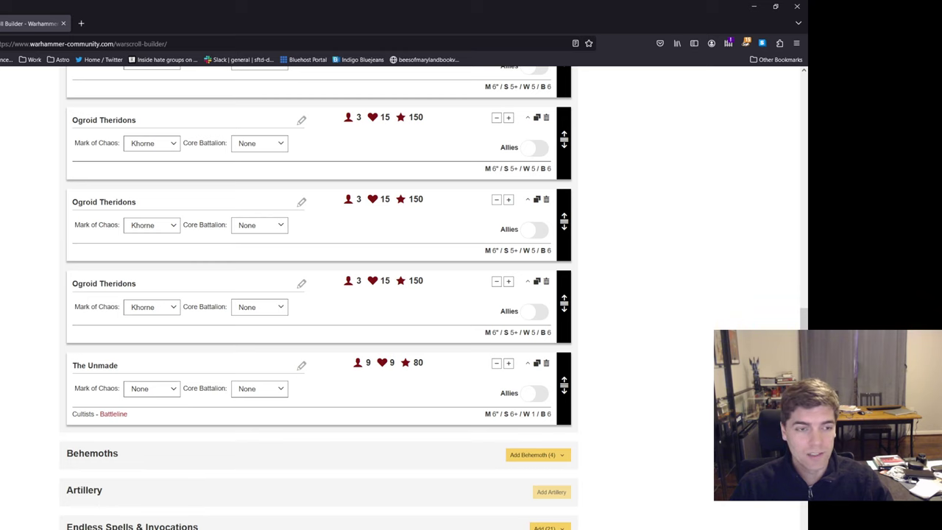
Check the updated list from The Unmade and Ogroid Theridons back to the Chaos Sorcerer Lords and the battleline count
{"action": "scroll", "coordinate": [434, 298], "scroll_direction": "up", "scroll_amount": 3}
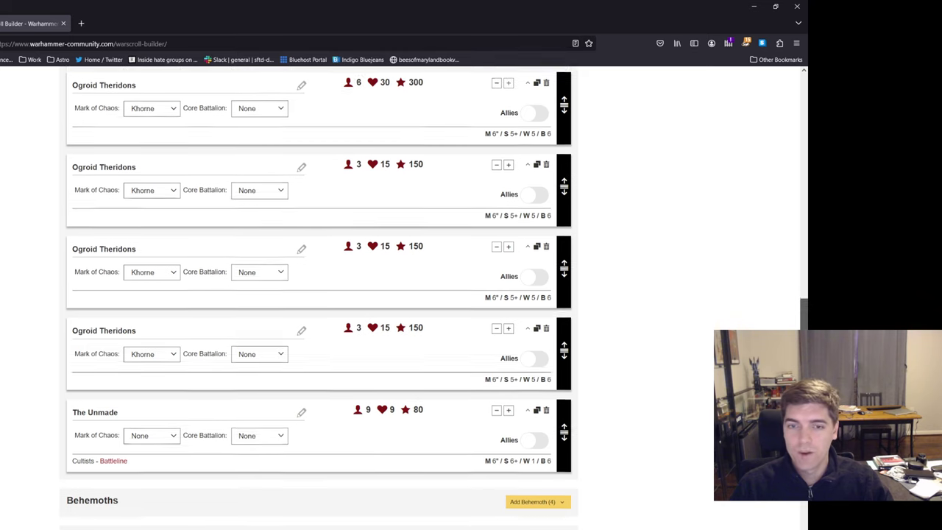
{"action": "scroll", "coordinate": [435, 298], "scroll_direction": "up", "scroll_amount": 1}
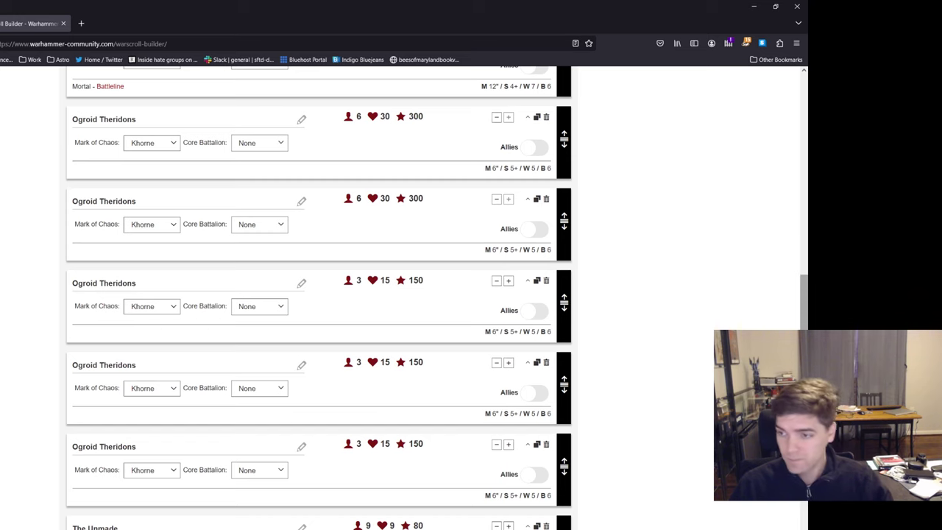
{"action": "scroll", "coordinate": [434, 298], "scroll_direction": "up", "scroll_amount": 8}
{"action": "scroll", "coordinate": [435, 298], "scroll_direction": "up", "scroll_amount": 5}
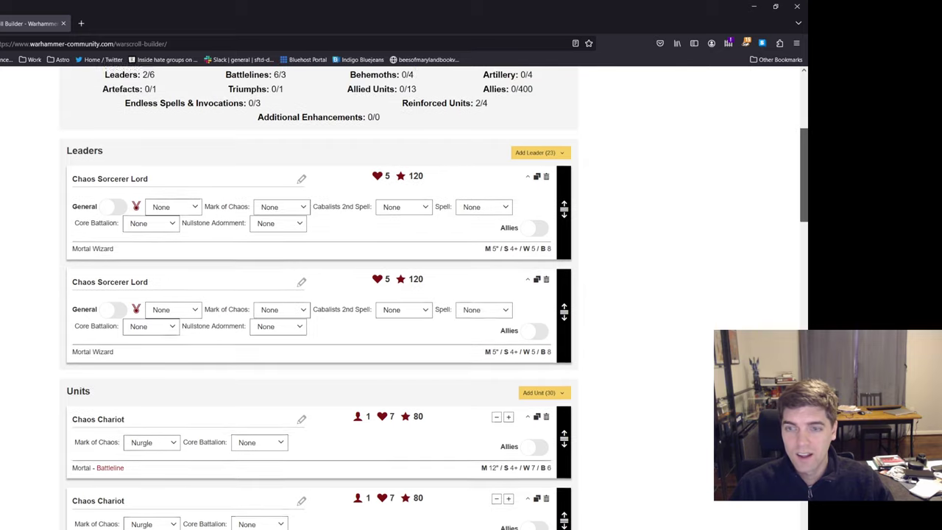
Add a unit of Chaos Warriors to the Cabalists list's units
{"action": "scroll", "coordinate": [434, 298], "scroll_direction": "down", "scroll_amount": 5}
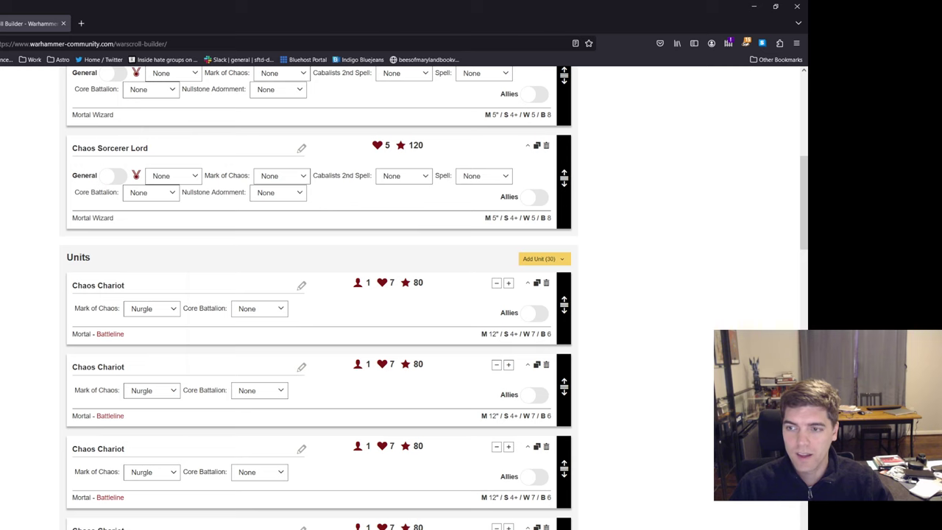
{"action": "left_click", "coordinate": [539, 258]}
{"action": "scroll", "coordinate": [379, 317], "scroll_direction": "up", "scroll_amount": 10}
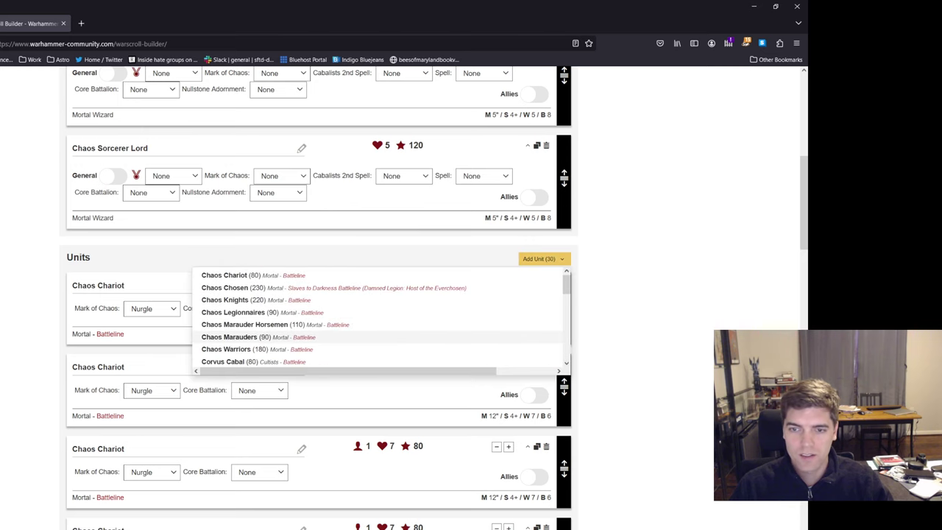
{"action": "scroll", "coordinate": [379, 336], "scroll_direction": "up", "scroll_amount": 3}
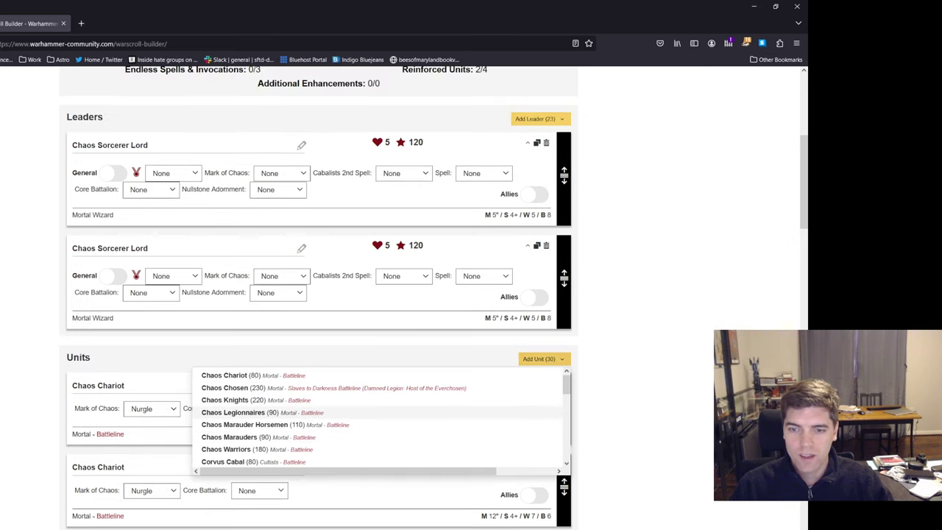
{"action": "left_click", "coordinate": [236, 449]}
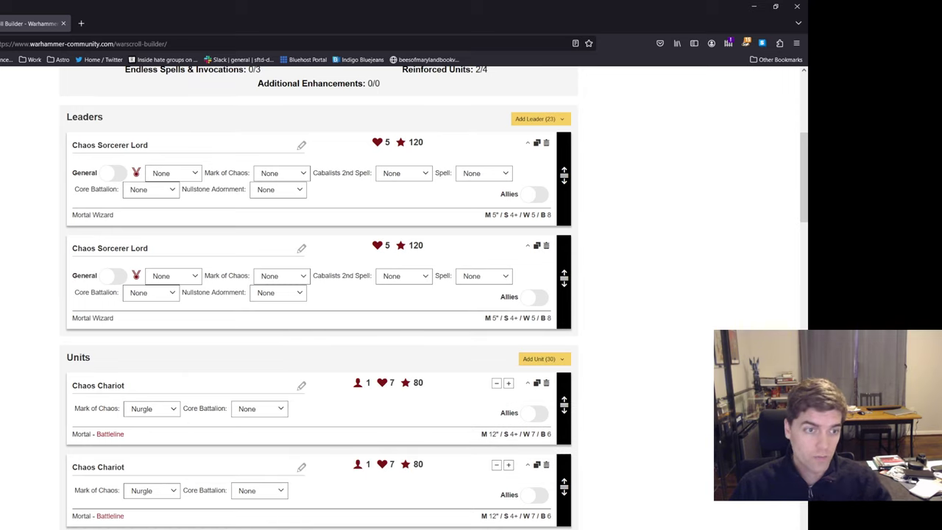
{"action": "scroll", "coordinate": [379, 337], "scroll_direction": "down", "scroll_amount": 3}
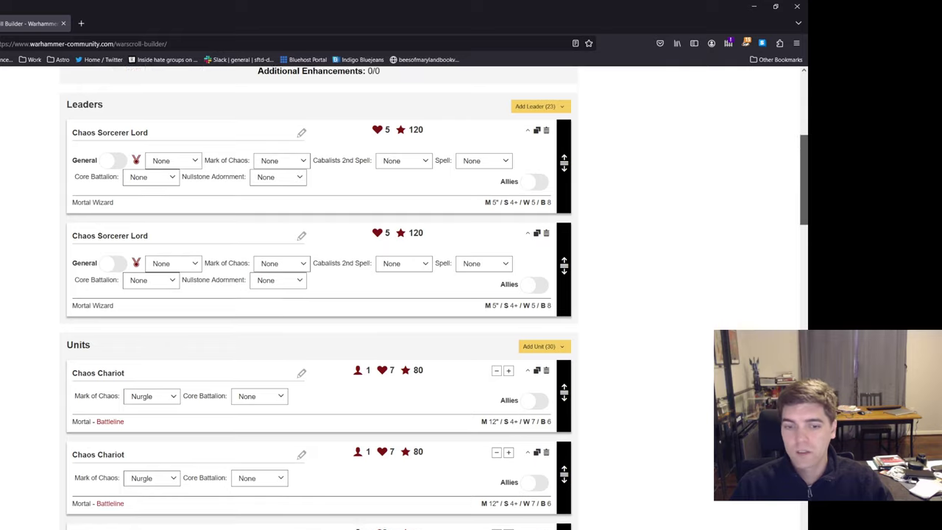
{"action": "scroll", "coordinate": [319, 294], "scroll_direction": "up", "scroll_amount": 1}
{"action": "left_click", "coordinate": [543, 145]}
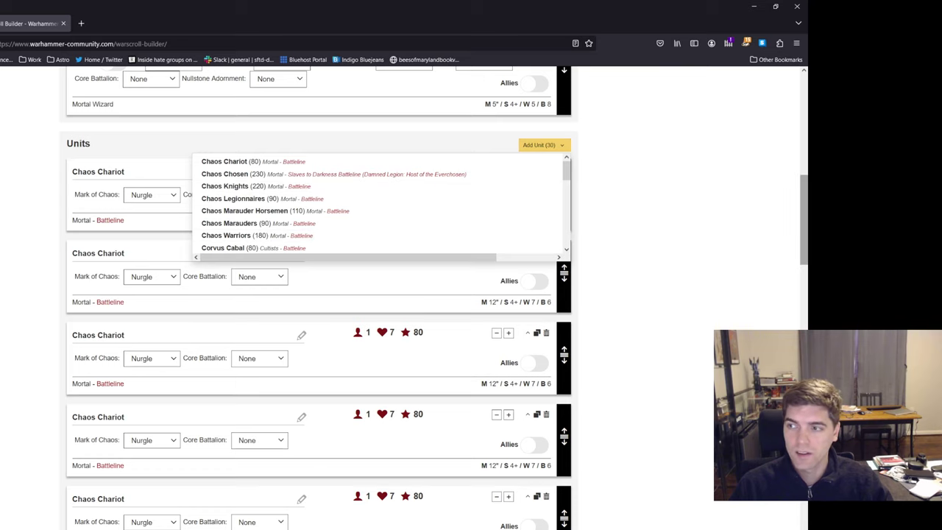
{"action": "key", "text": "Escape"}
Give the Chaos Warriors the Nurgle Mark of Chaos and The Eroding Icon as their Ensorcelled Banner
{"action": "scroll", "coordinate": [434, 298], "scroll_direction": "down", "scroll_amount": 10}
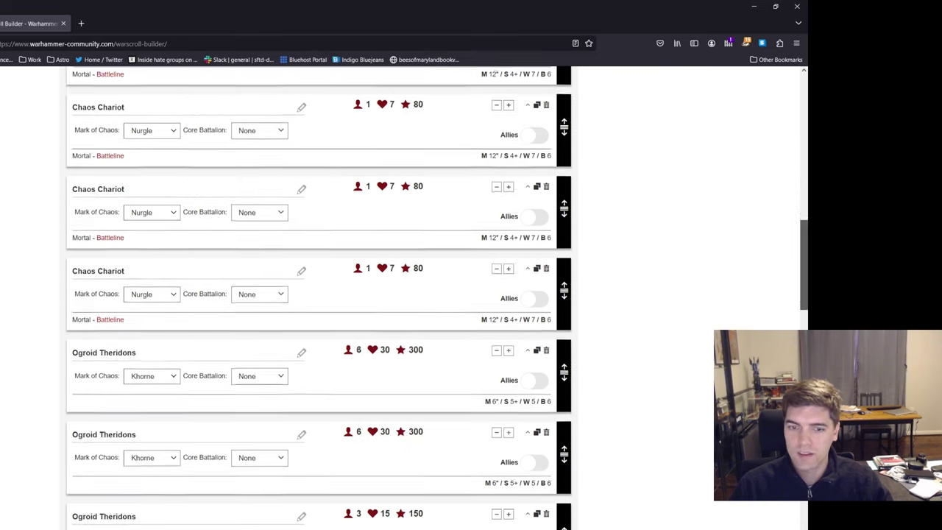
{"action": "scroll", "coordinate": [317, 331], "scroll_direction": "down", "scroll_amount": 1}
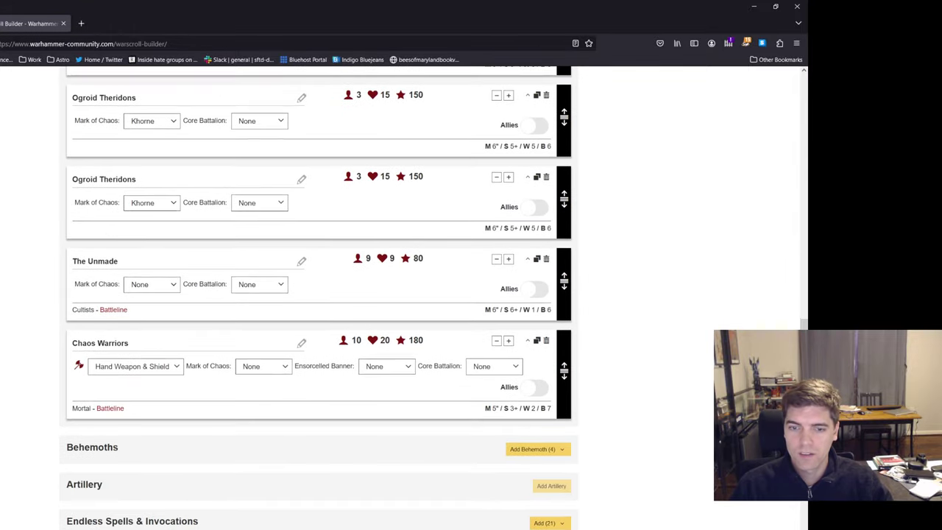
{"action": "left_click", "coordinate": [263, 366]}
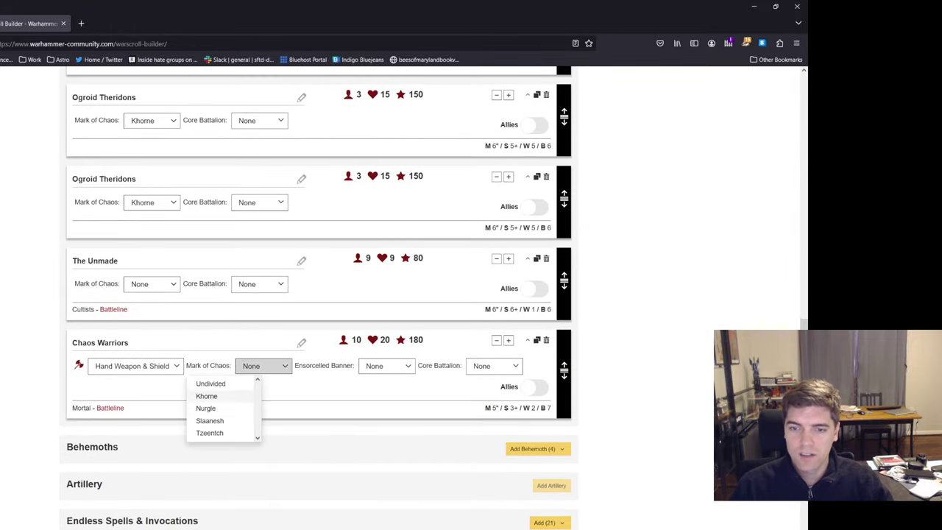
{"action": "left_click", "coordinate": [206, 407]}
{"action": "left_click", "coordinate": [386, 366]}
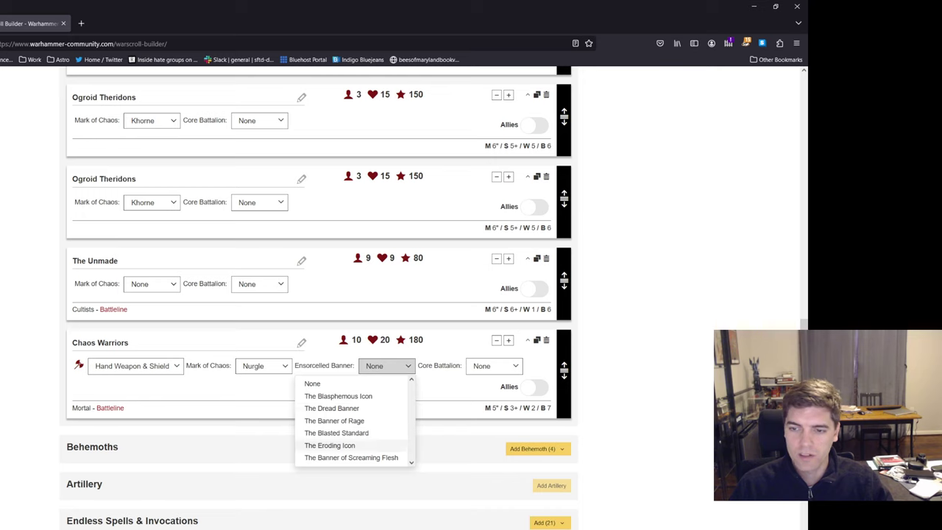
{"action": "left_click", "coordinate": [330, 445]}
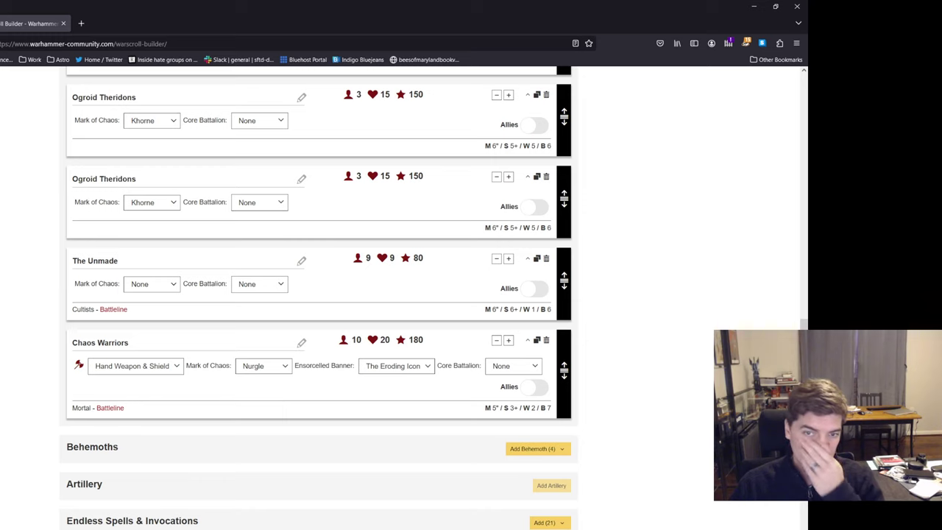
{"action": "triple_click", "coordinate": [95, 261]}
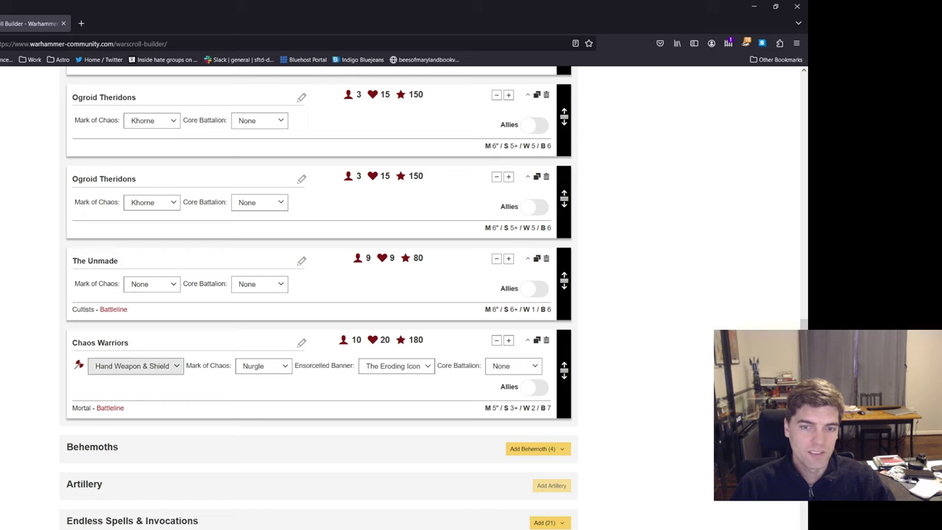
{"action": "left_click_drag", "start_coordinate": [72, 343], "coordinate": [130, 343]}
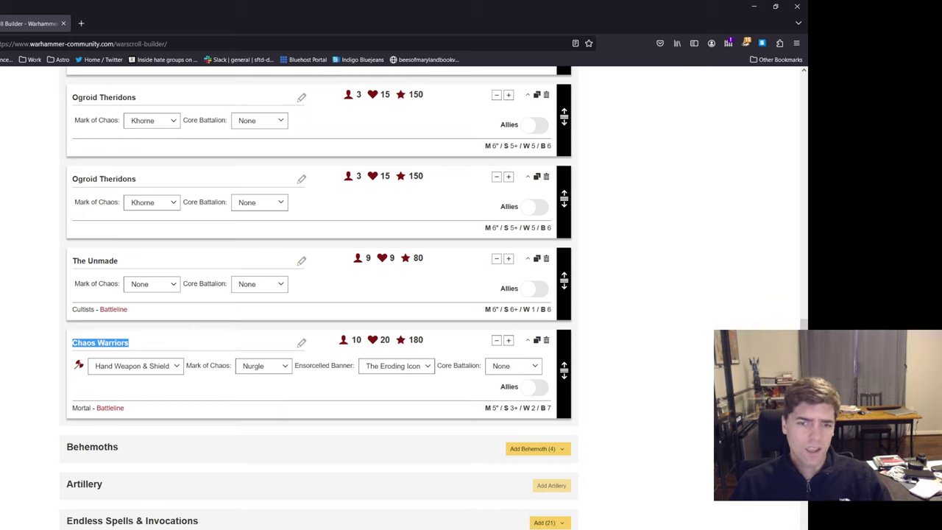
{"action": "left_click_drag", "start_coordinate": [72, 343], "coordinate": [129, 343]}
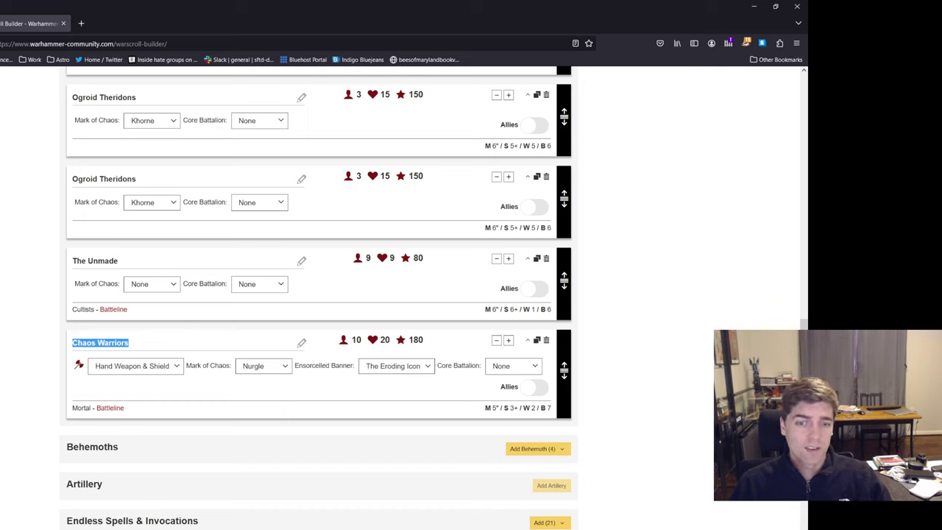
{"action": "left_click", "coordinate": [129, 343]}
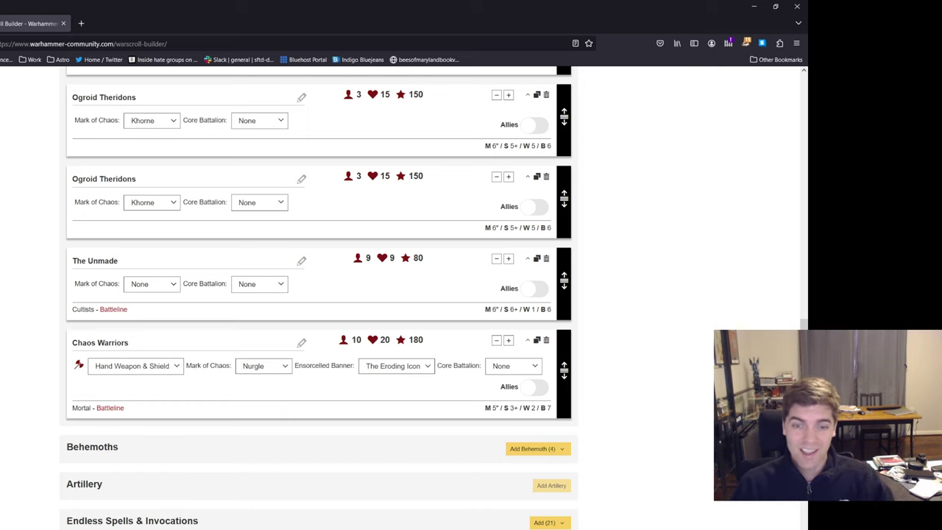
{"action": "left_click_drag", "start_coordinate": [72, 343], "coordinate": [130, 343]}
{"action": "left_click", "coordinate": [130, 343]}
{"action": "left_click_drag", "start_coordinate": [73, 343], "coordinate": [130, 343]}
{"action": "left_click", "coordinate": [129, 343]}
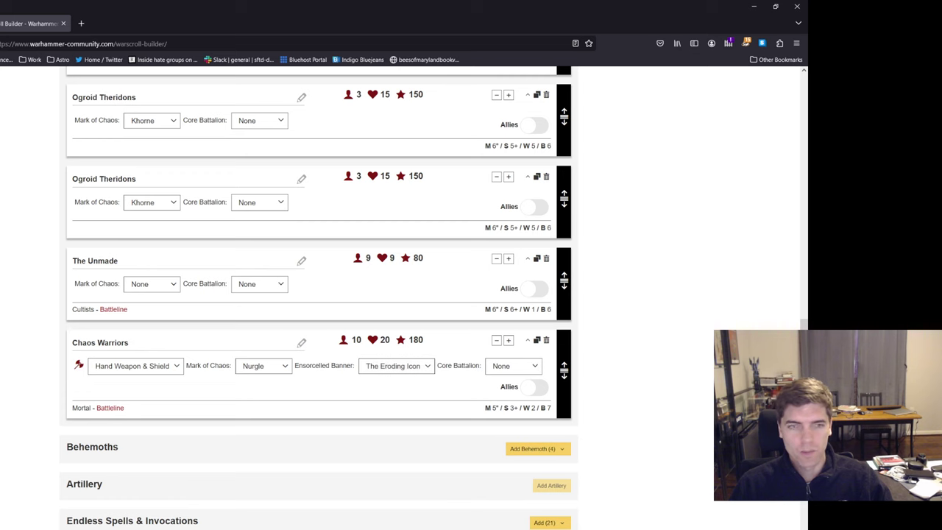
Review the list from the Chaos Warriors up to the army's points total, then the Chaos Chariots, Ogroid Theridons and leaders
{"action": "scroll", "coordinate": [316, 294], "scroll_direction": "up", "scroll_amount": 3}
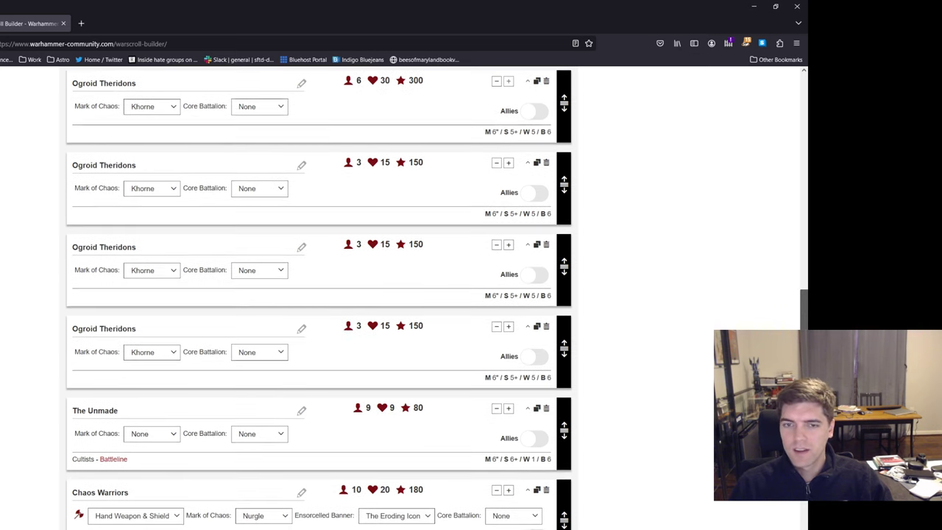
{"action": "scroll", "coordinate": [317, 294], "scroll_direction": "up", "scroll_amount": 5}
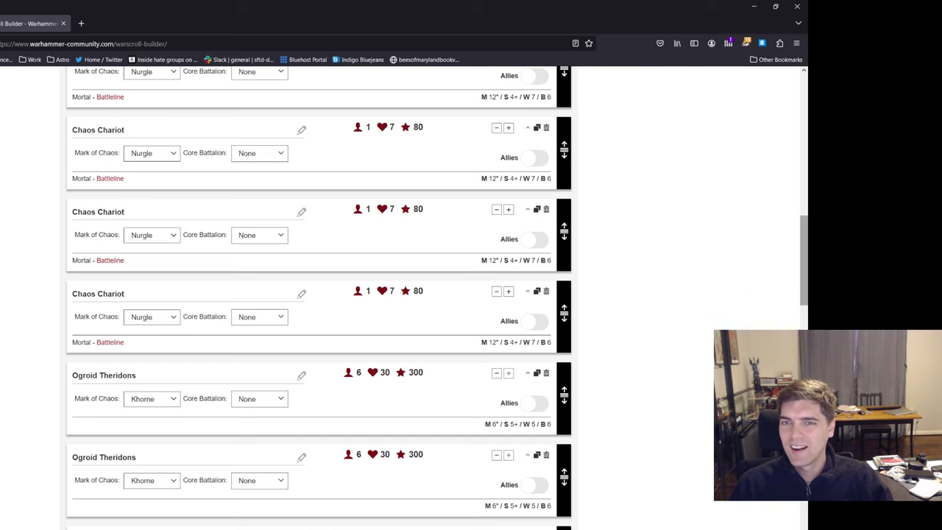
{"action": "scroll", "coordinate": [317, 295], "scroll_direction": "up", "scroll_amount": 15}
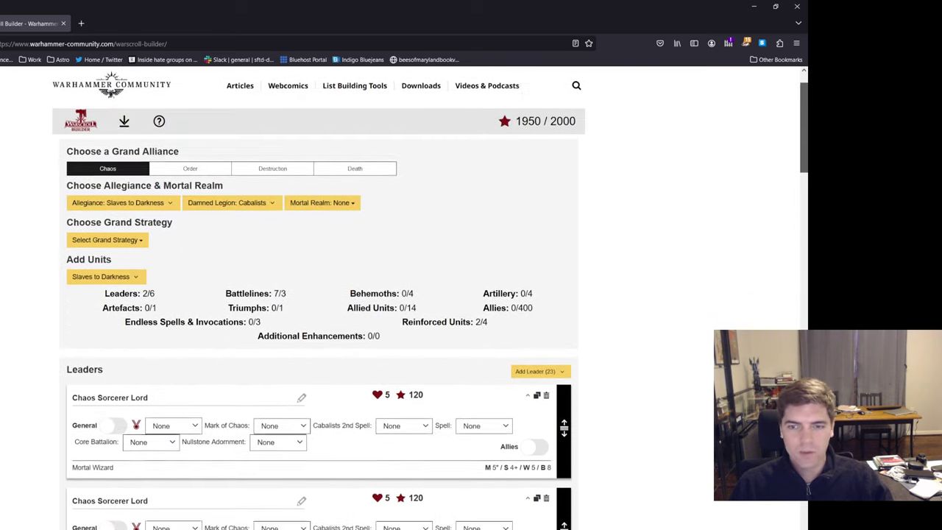
{"action": "scroll", "coordinate": [404, 299], "scroll_direction": "down", "scroll_amount": 2}
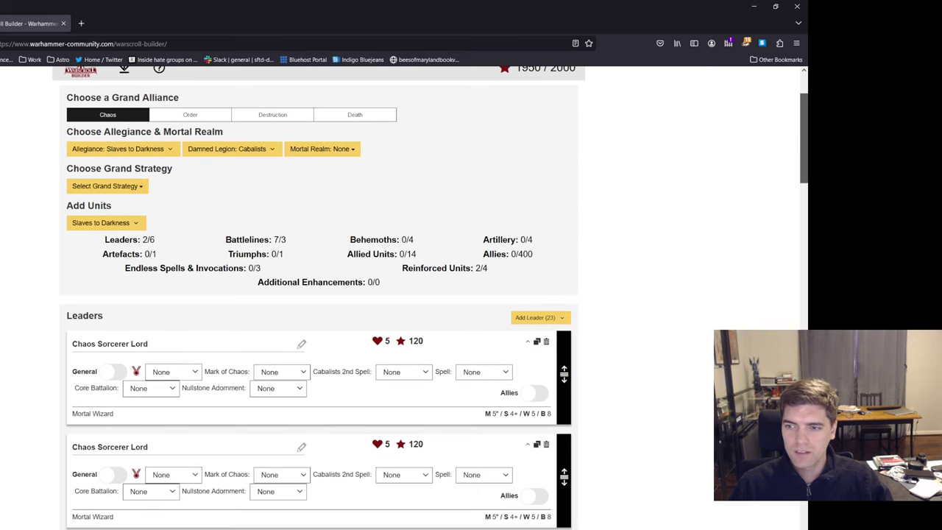
{"action": "scroll", "coordinate": [404, 299], "scroll_direction": "down", "scroll_amount": 12}
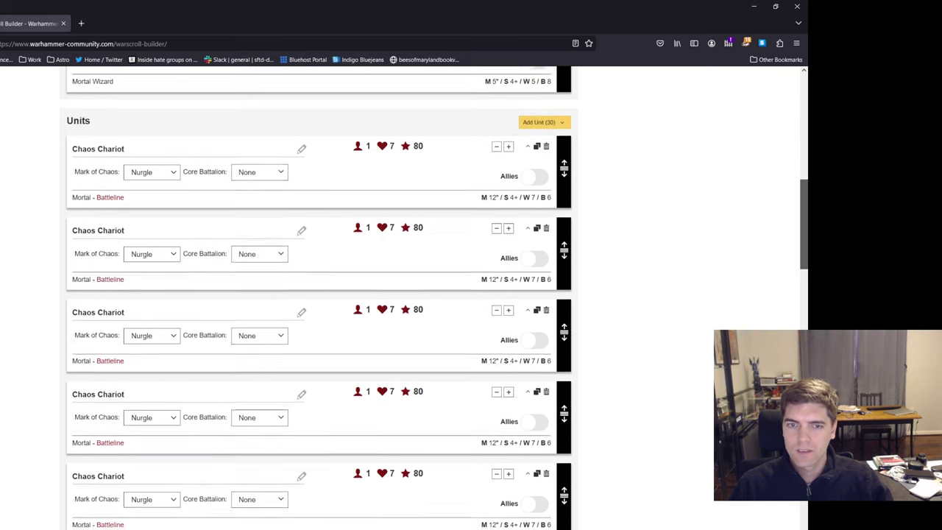
{"action": "scroll", "coordinate": [404, 299], "scroll_direction": "down", "scroll_amount": 1}
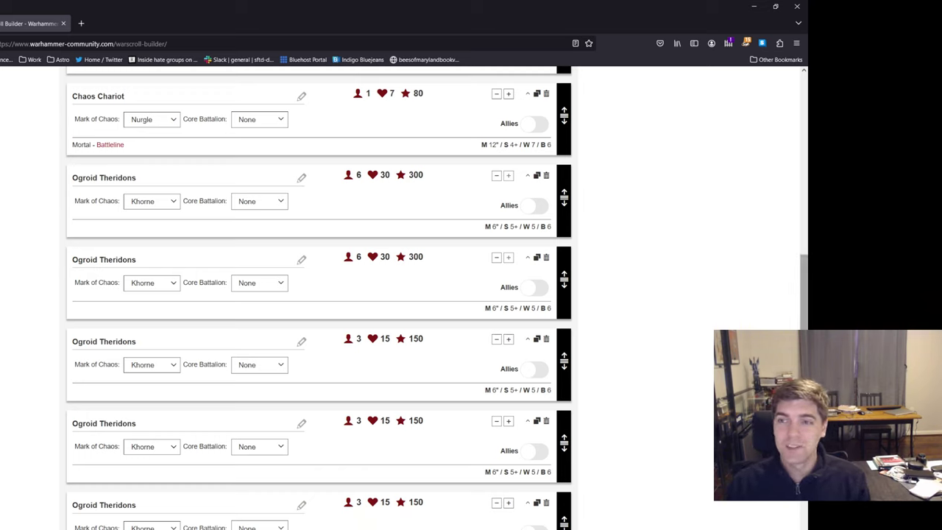
{"action": "scroll", "coordinate": [434, 300], "scroll_direction": "up", "scroll_amount": 10}
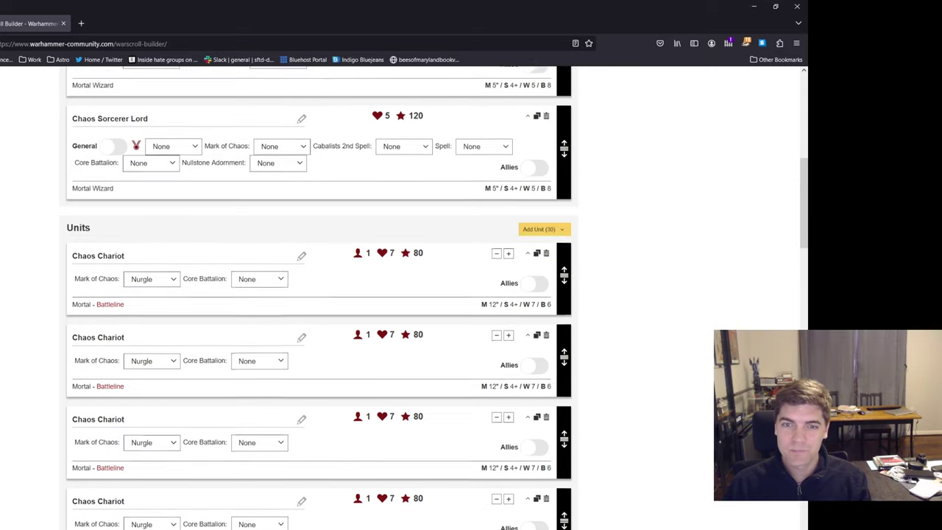
{"action": "scroll", "coordinate": [434, 298], "scroll_direction": "up", "scroll_amount": 5}
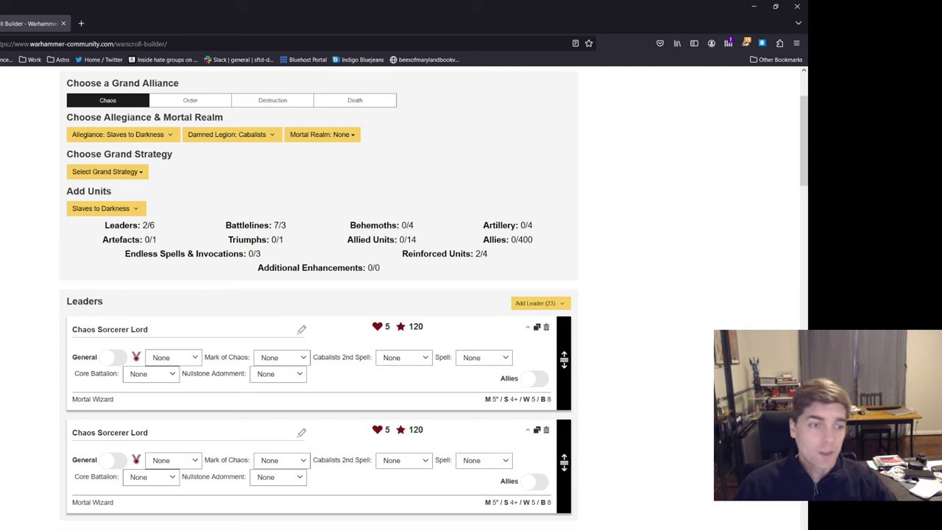
Replace one Chaos Sorcerer Lord with a Slaves to Darkness Daemon Prince in the list's leaders
{"action": "scroll", "coordinate": [318, 294], "scroll_direction": "down", "scroll_amount": 3}
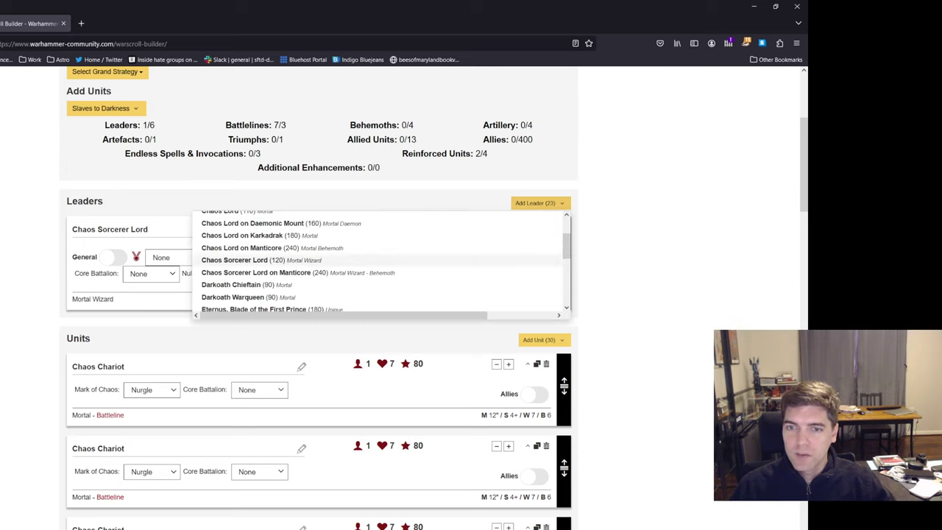
{"action": "scroll", "coordinate": [379, 261], "scroll_direction": "down", "scroll_amount": 5}
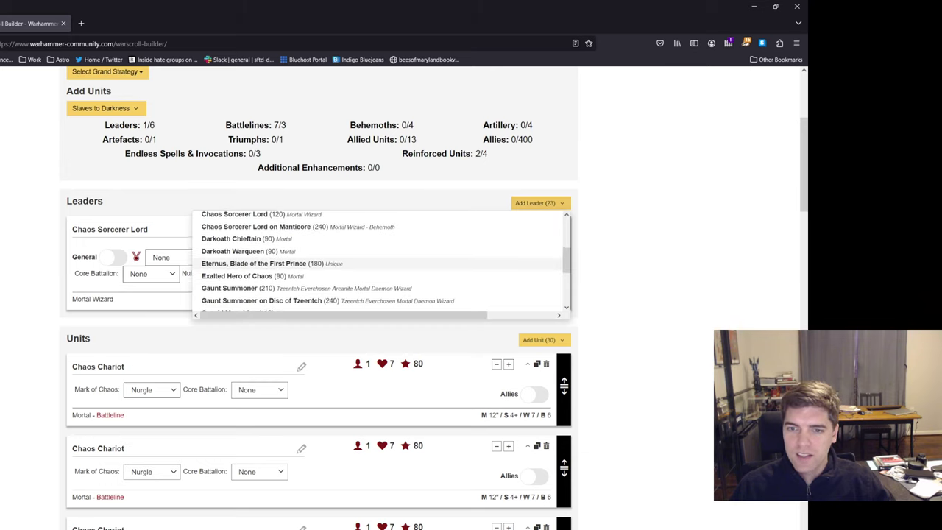
{"action": "left_click", "coordinate": [257, 241]}
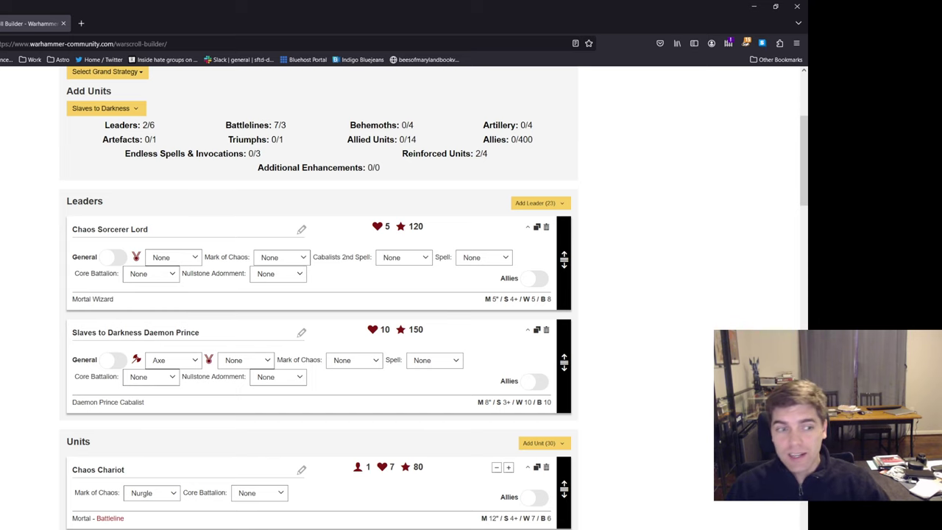
Make the Slaves to Darkness Daemon Prince the general, keeping the Axe and assigning the Nurgle Mark of Chaos
{"action": "scroll", "coordinate": [173, 310], "scroll_direction": "down", "scroll_amount": 1}
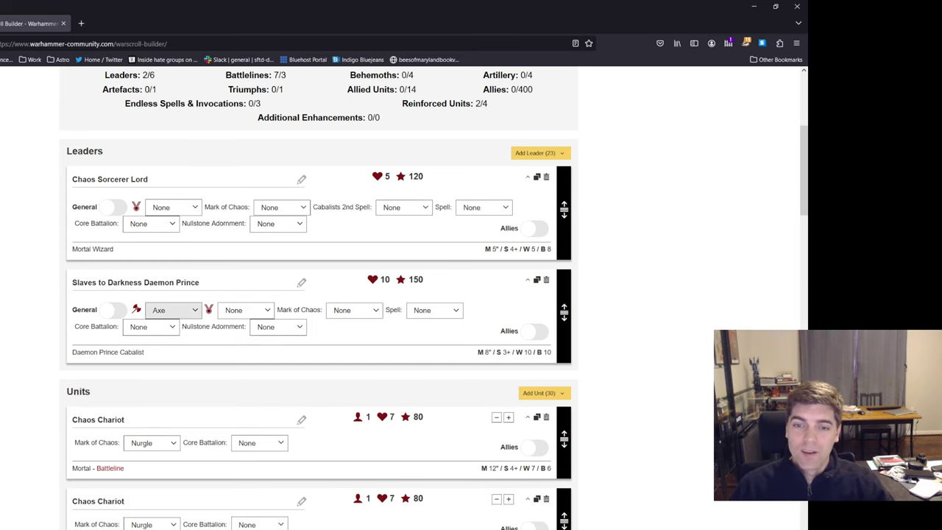
{"action": "left_click", "coordinate": [173, 310]}
{"action": "left_click", "coordinate": [154, 328]}
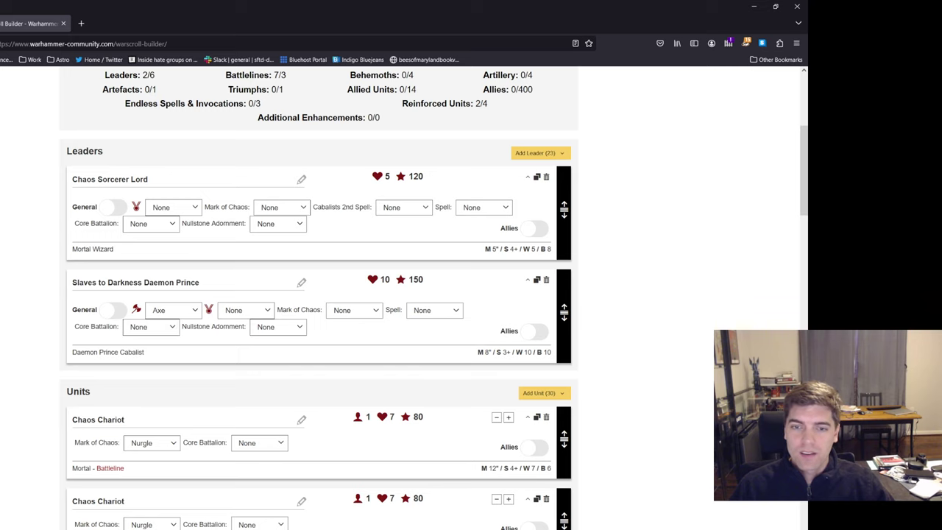
{"action": "left_click", "coordinate": [112, 310]}
{"action": "left_click", "coordinate": [321, 306]}
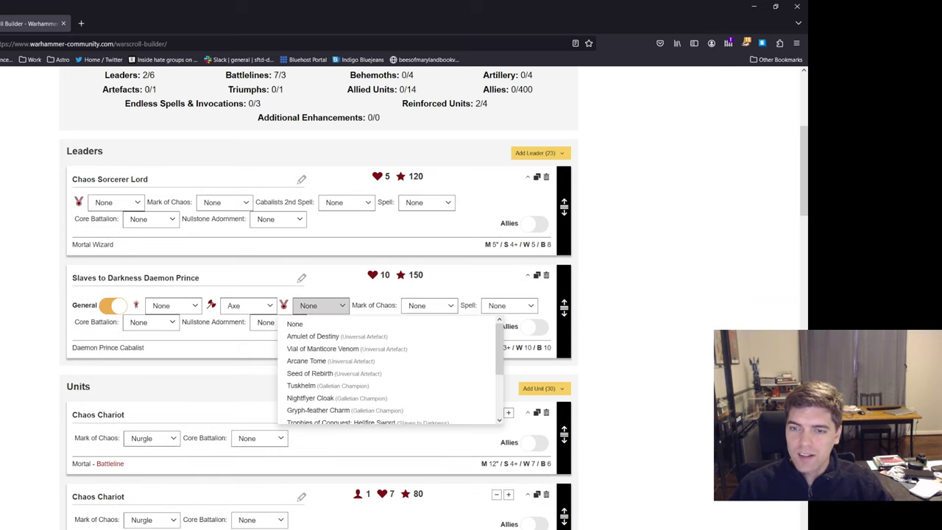
{"action": "left_click", "coordinate": [430, 305]}
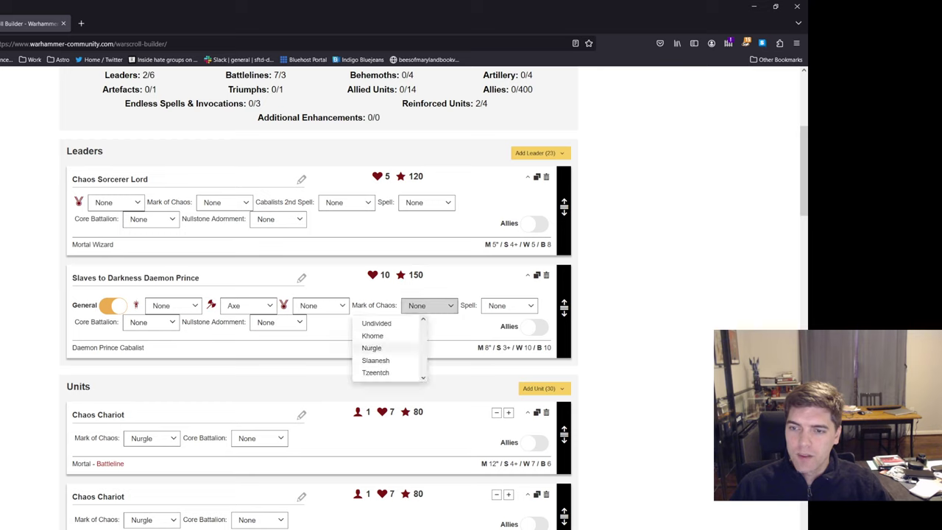
{"action": "left_click", "coordinate": [372, 347]}
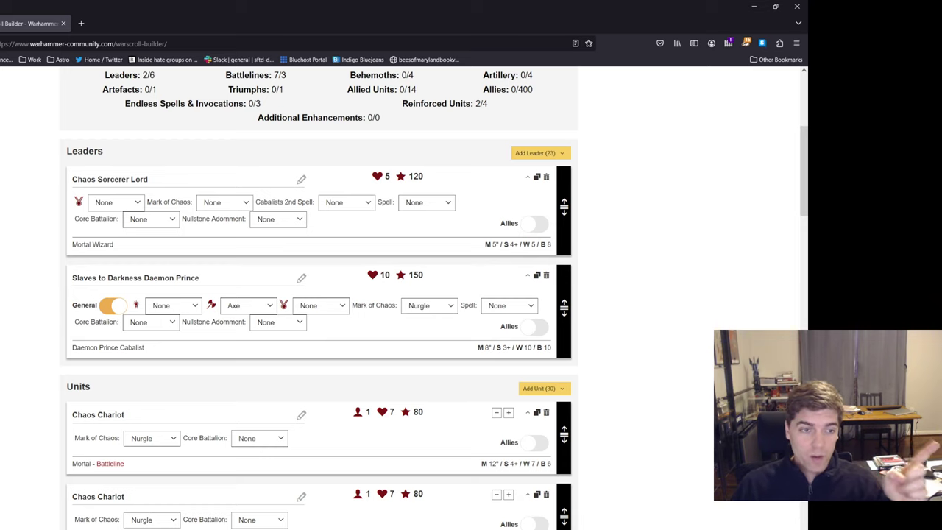
Check the leaders, the first Chaos Chariots and the army's role counts with the Daemon Prince included
{"action": "scroll", "coordinate": [319, 294], "scroll_direction": "down", "scroll_amount": 2}
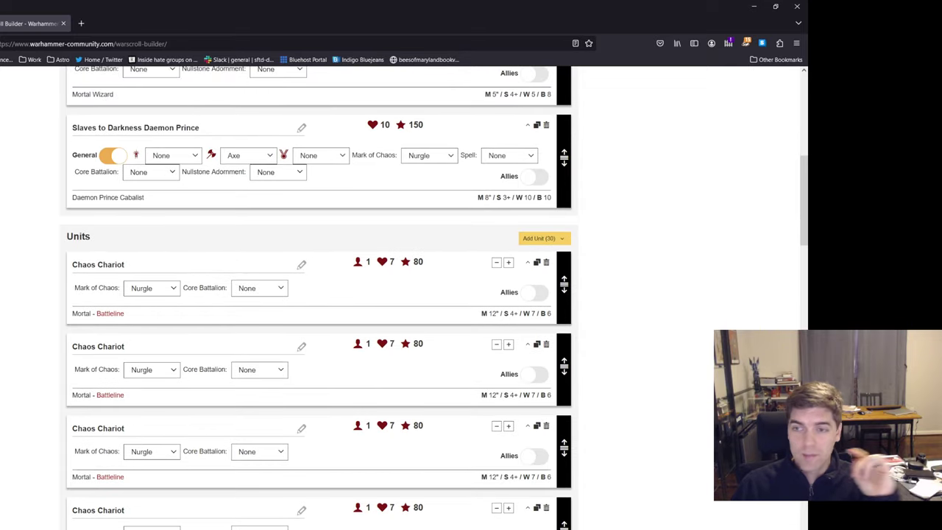
{"action": "scroll", "coordinate": [319, 294], "scroll_direction": "up", "scroll_amount": 2}
{"action": "scroll", "coordinate": [319, 295], "scroll_direction": "up", "scroll_amount": 2}
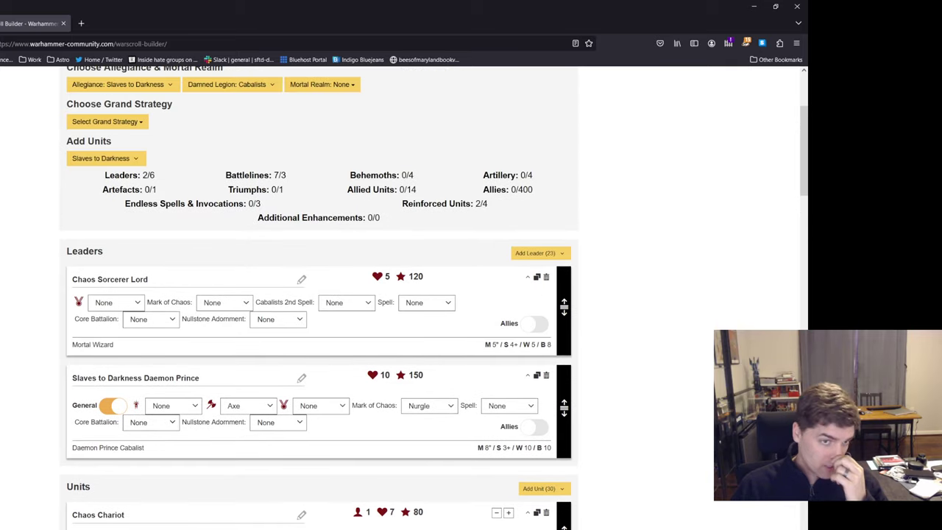
{"action": "scroll", "coordinate": [319, 294], "scroll_direction": "down", "scroll_amount": 2}
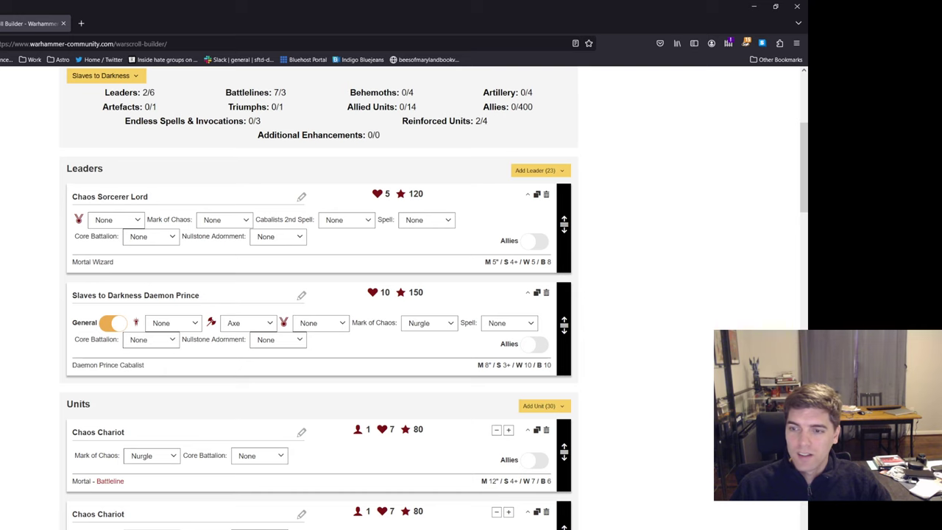
Give the Slaves to Darkness Daemon Prince the spell The Lore of the Damned: Binding Damnation
{"action": "left_click", "coordinate": [509, 322]}
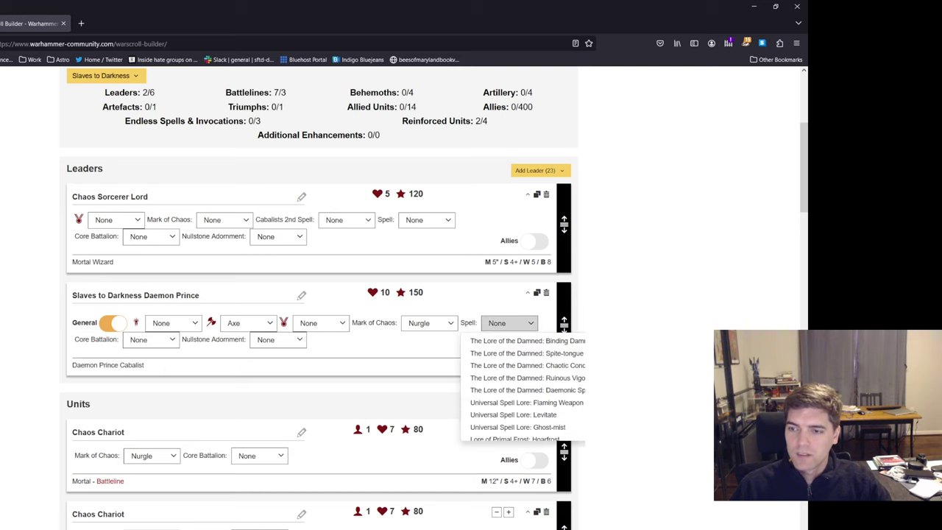
{"action": "scroll", "coordinate": [523, 376], "scroll_direction": "down", "scroll_amount": 4}
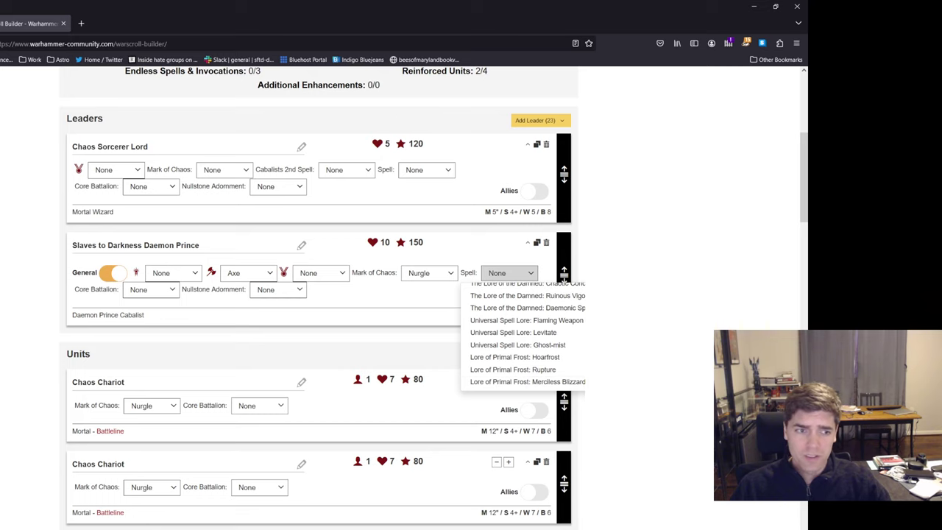
{"action": "scroll", "coordinate": [523, 397], "scroll_direction": "up", "scroll_amount": 4}
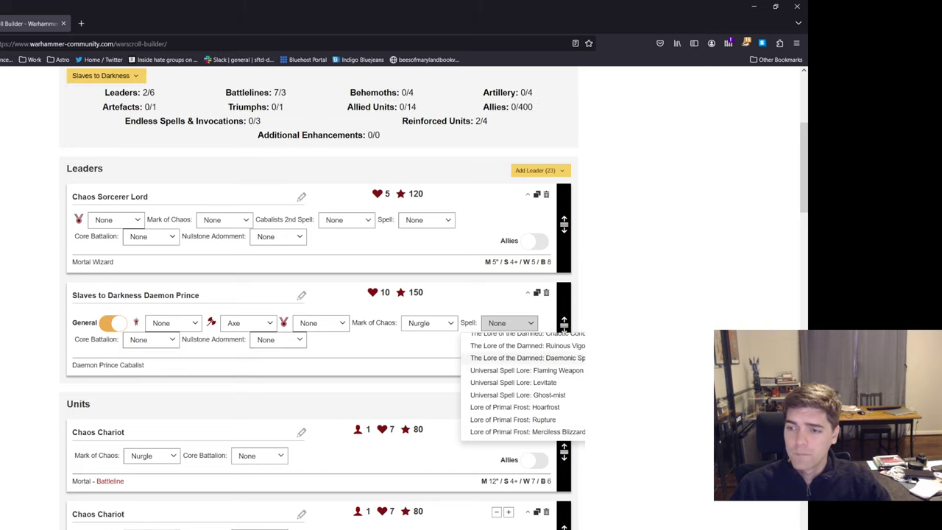
{"action": "scroll", "coordinate": [516, 383], "scroll_direction": "up", "scroll_amount": 2}
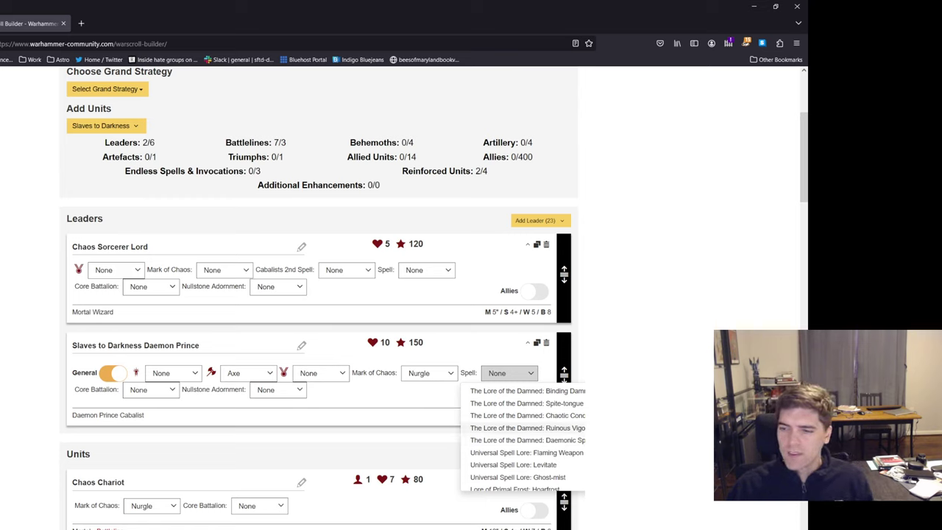
{"action": "left_click", "coordinate": [518, 391]}
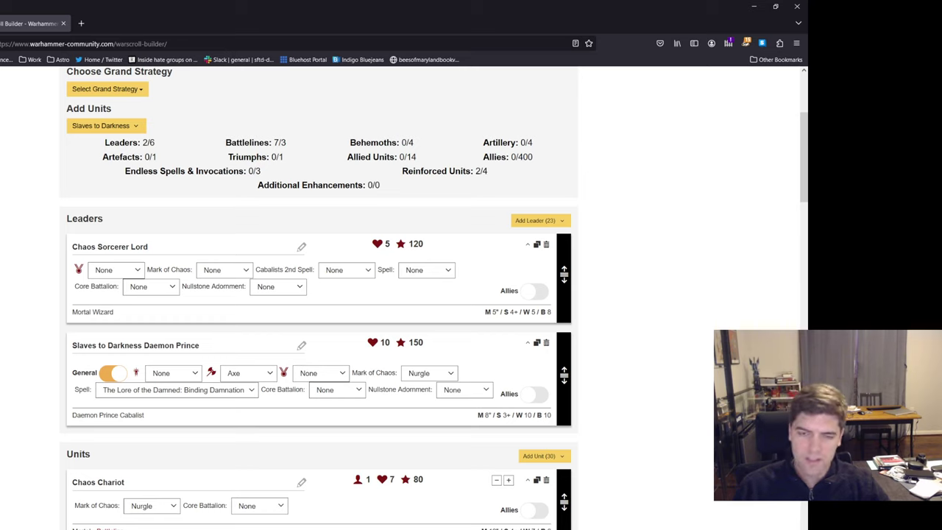
Assign the command trait Not to be Denied to the Slaves to Darkness Daemon Prince general
{"action": "left_click", "coordinate": [173, 372]}
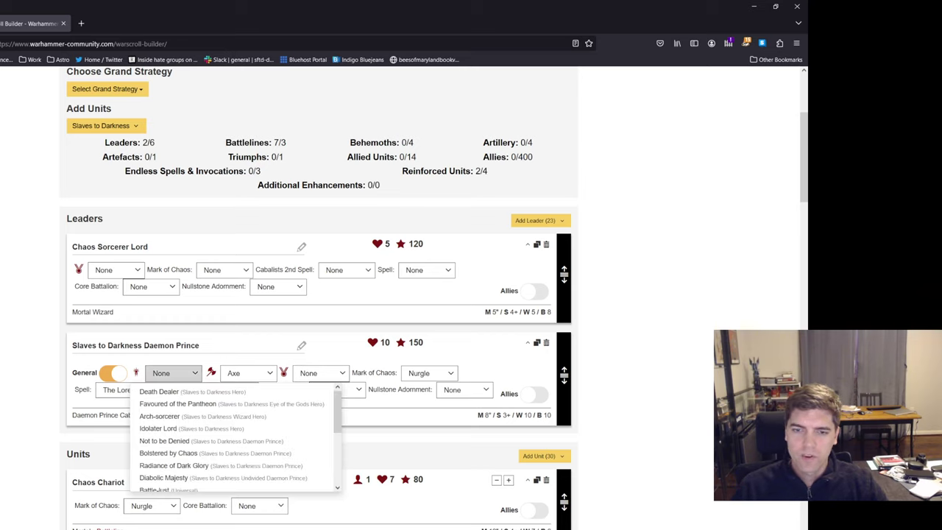
{"action": "scroll", "coordinate": [236, 437], "scroll_direction": "down", "scroll_amount": 1}
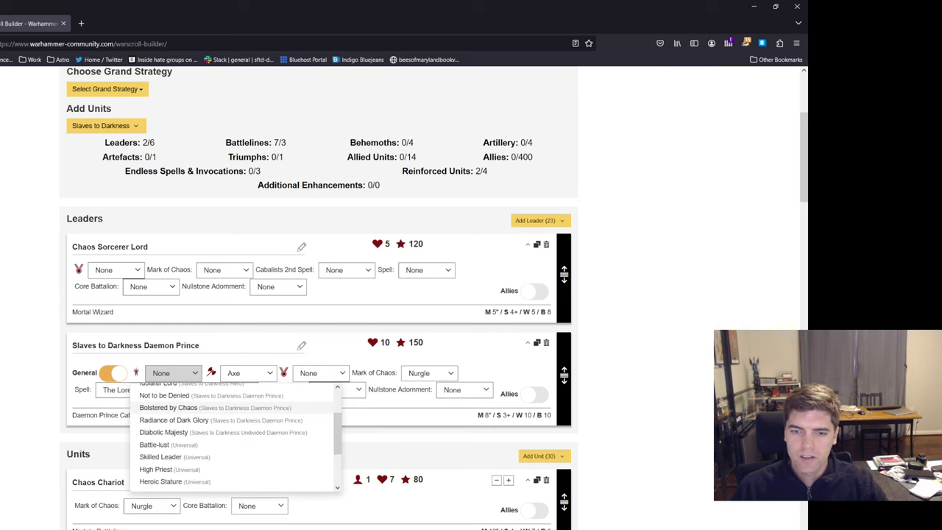
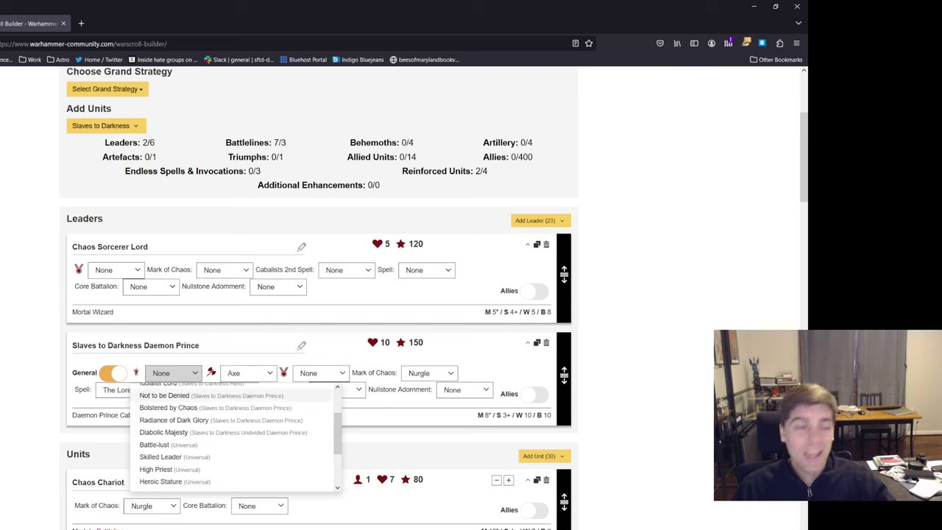
{"action": "scroll", "coordinate": [236, 437], "scroll_direction": "up", "scroll_amount": 1}
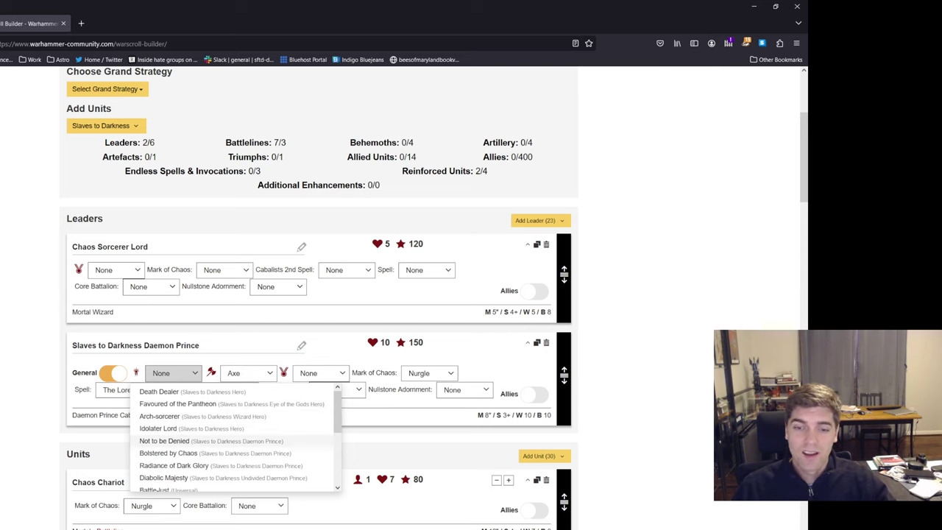
{"action": "left_click", "coordinate": [221, 441]}
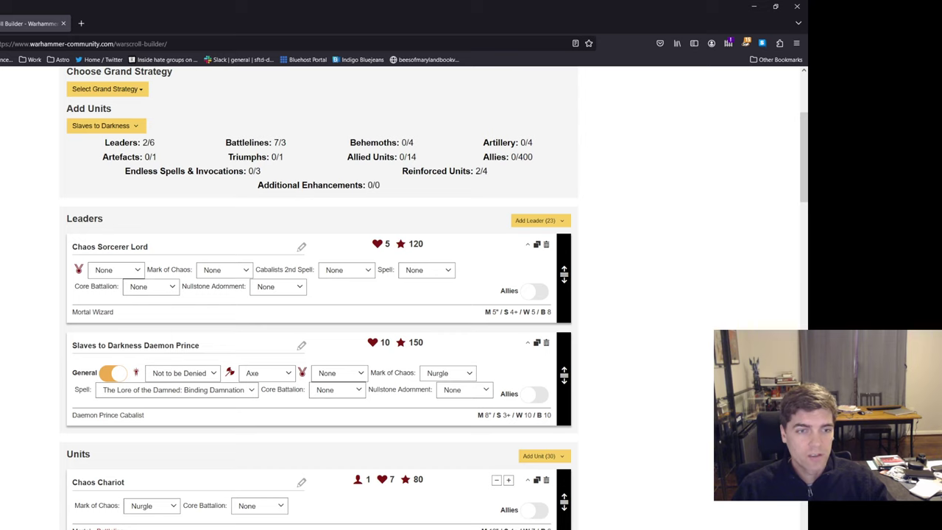
Examine the command traits available to the Daemon Prince general alongside Not to be Denied
{"action": "triple_click", "coordinate": [109, 246]}
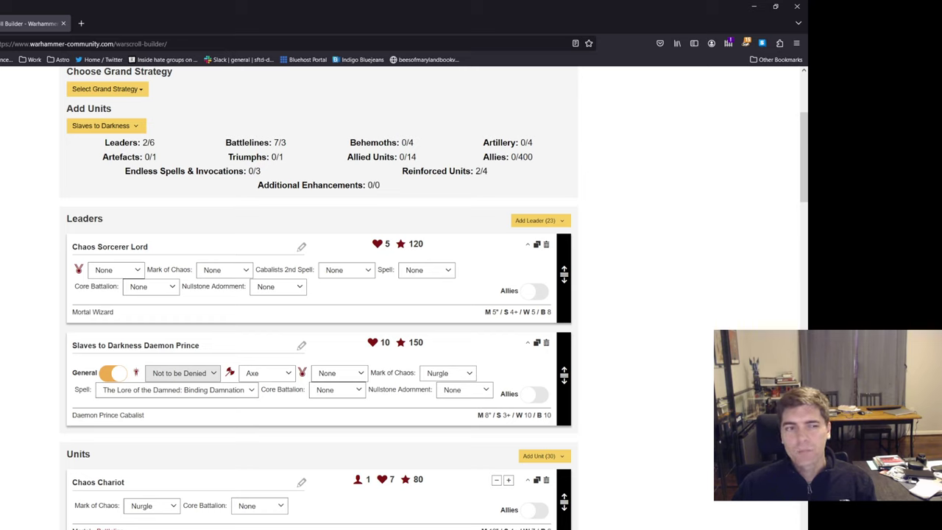
{"action": "left_click", "coordinate": [180, 372]}
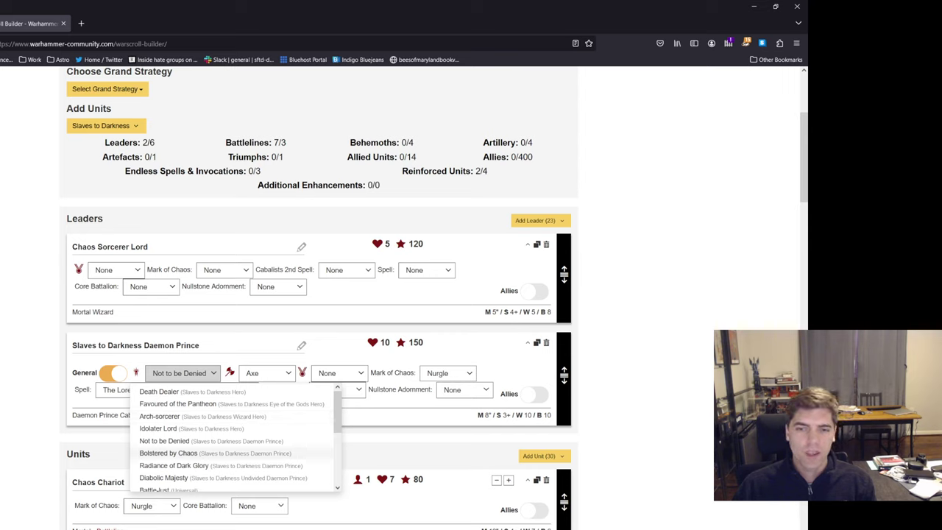
{"action": "key", "text": "Escape"}
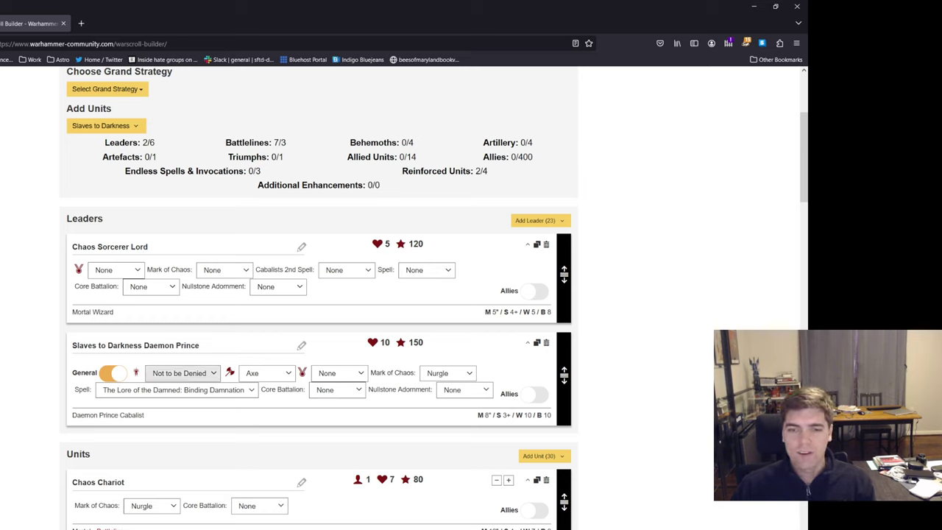
{"action": "left_click", "coordinate": [179, 372]}
{"action": "key", "text": "Escape"}
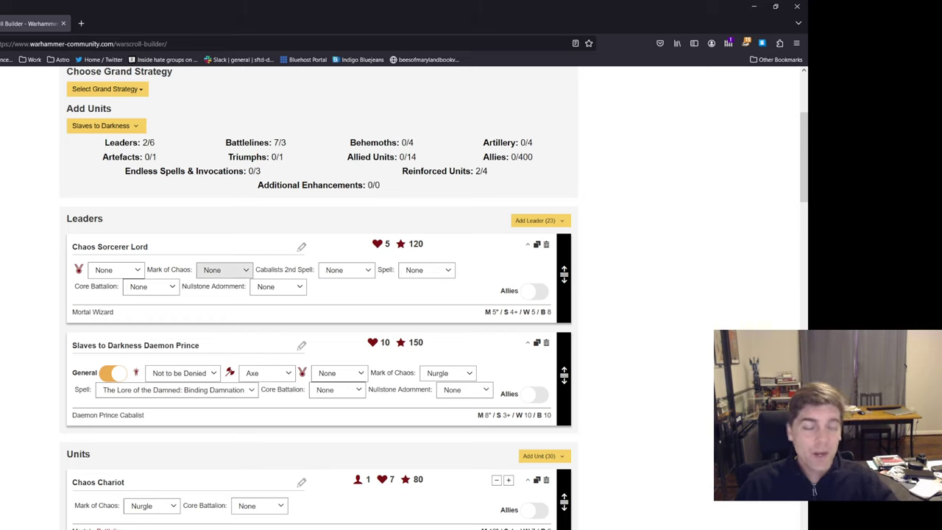
{"action": "left_click", "coordinate": [180, 372]}
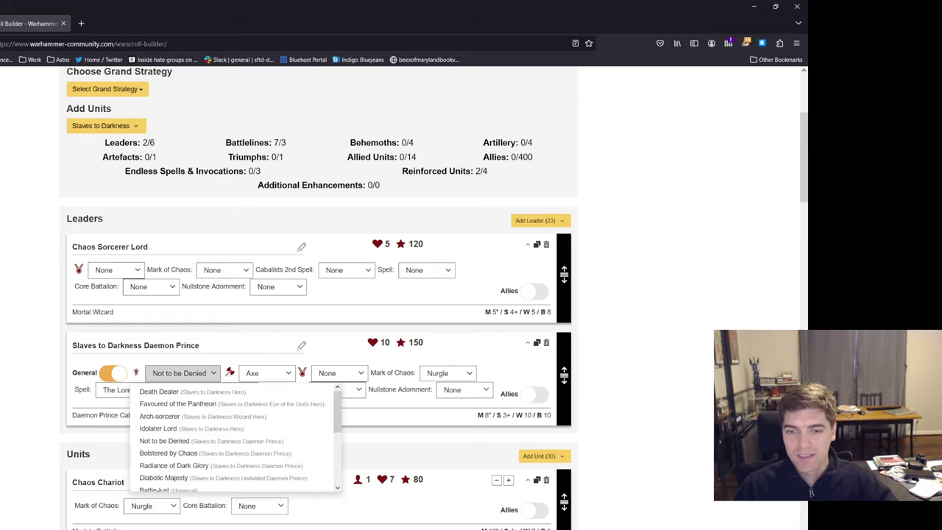
{"action": "left_click", "coordinate": [180, 373]}
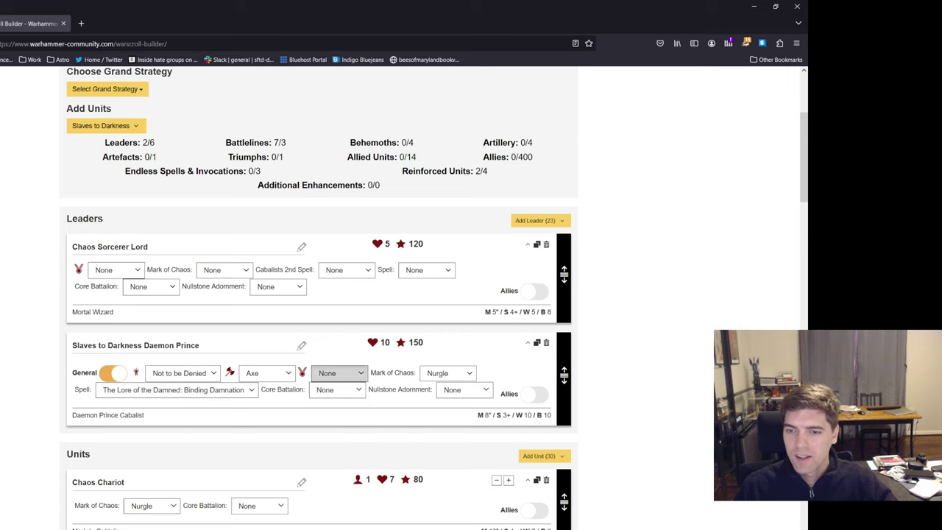
{"action": "left_click", "coordinate": [339, 372]}
{"action": "left_click", "coordinate": [464, 391]}
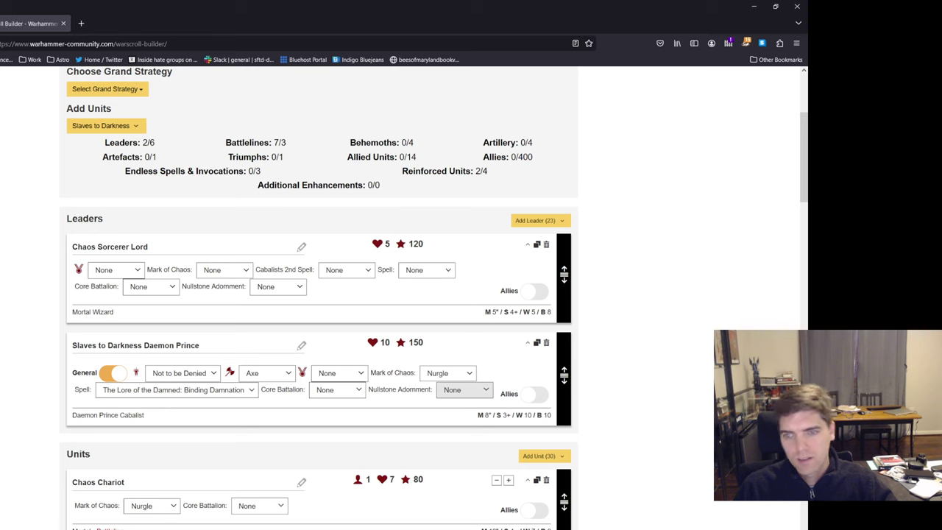
Check the Daemon Prince's weapon and artefact options, keeping the Axe and leaving the artefact at None
{"action": "left_click", "coordinate": [266, 372]}
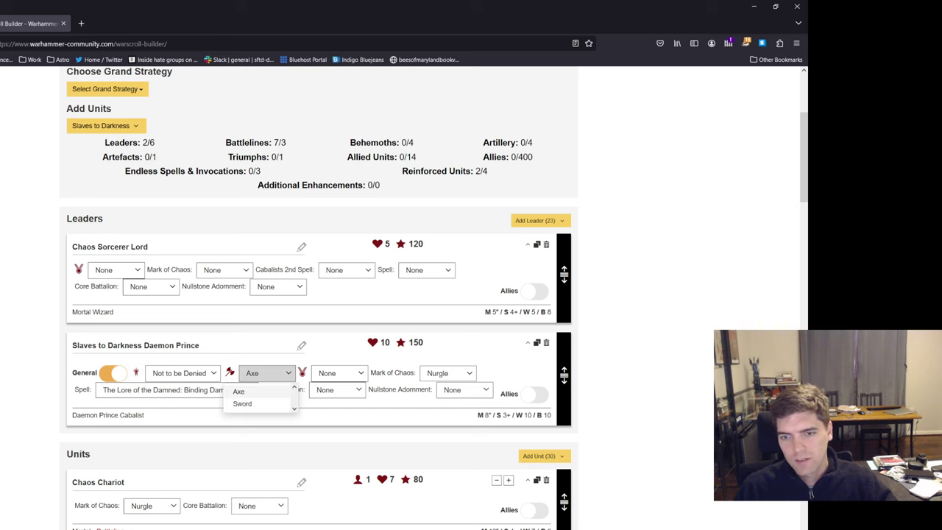
{"action": "scroll", "coordinate": [266, 373], "scroll_direction": "down", "scroll_amount": 2}
{"action": "scroll", "coordinate": [319, 295], "scroll_direction": "up", "scroll_amount": 1}
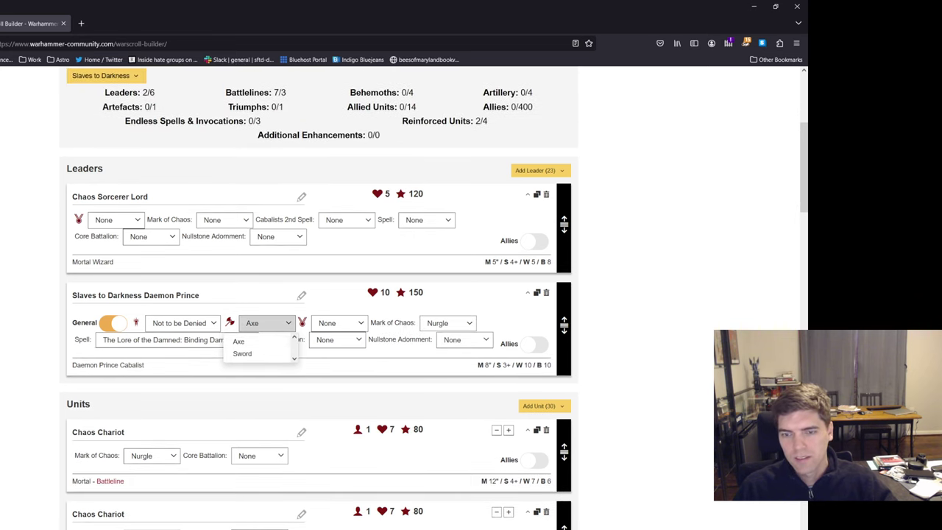
{"action": "left_click", "coordinate": [239, 340]}
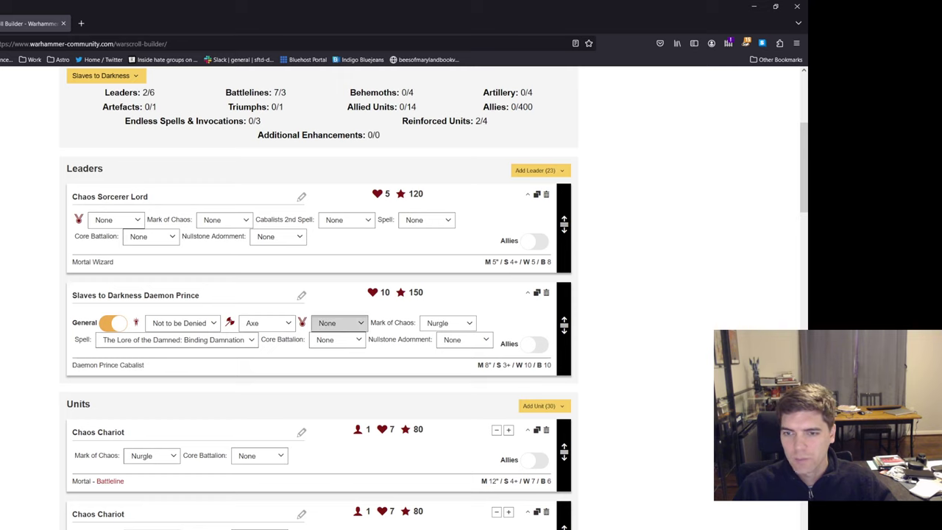
{"action": "left_click", "coordinate": [338, 323]}
{"action": "scroll", "coordinate": [368, 383], "scroll_direction": "down", "scroll_amount": 2}
{"action": "scroll", "coordinate": [346, 378], "scroll_direction": "up", "scroll_amount": 2}
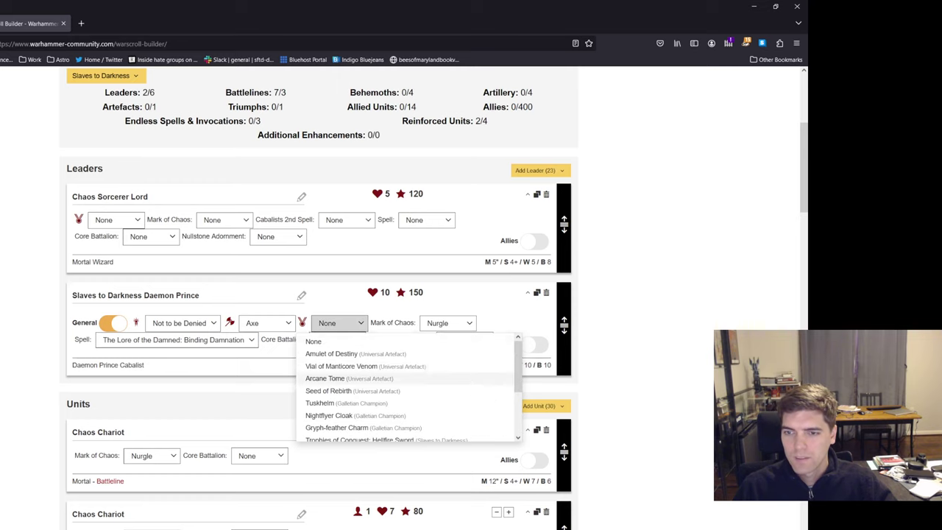
{"action": "key", "text": "Escape"}
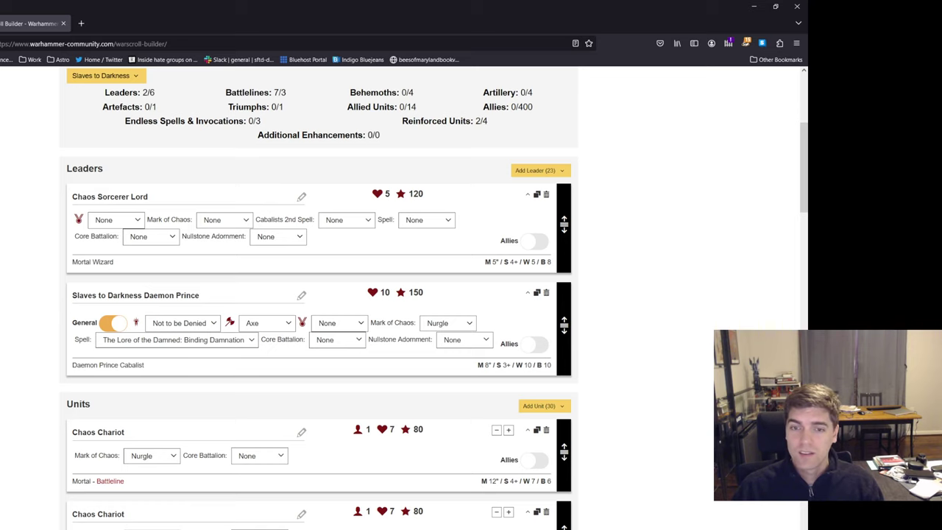
Look over the Nurgle Chaos Chariots, then compare the Daemon Prince's command trait choices once more
{"action": "scroll", "coordinate": [319, 298], "scroll_direction": "up", "scroll_amount": 1}
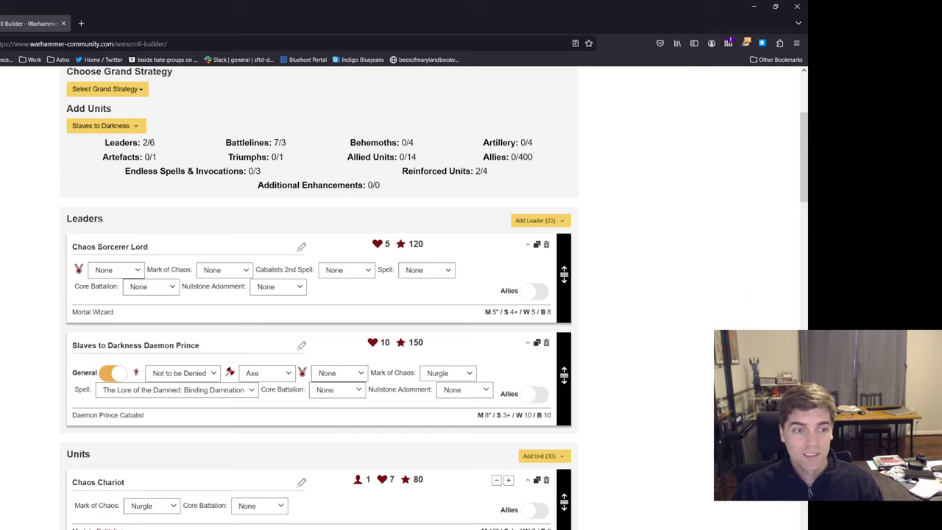
{"action": "scroll", "coordinate": [320, 297], "scroll_direction": "down", "scroll_amount": 6}
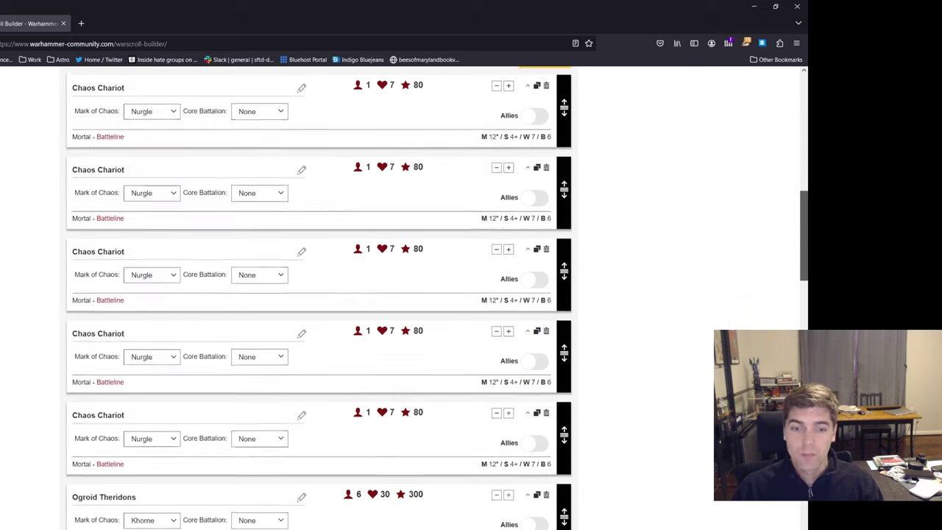
{"action": "scroll", "coordinate": [320, 298], "scroll_direction": "up", "scroll_amount": 5}
{"action": "scroll", "coordinate": [320, 298], "scroll_direction": "up", "scroll_amount": 2}
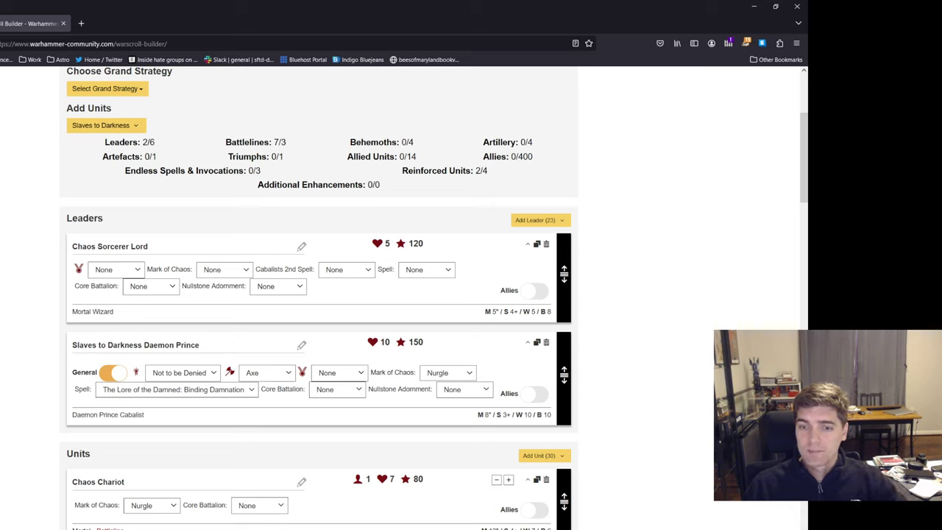
{"action": "left_click", "coordinate": [180, 373]}
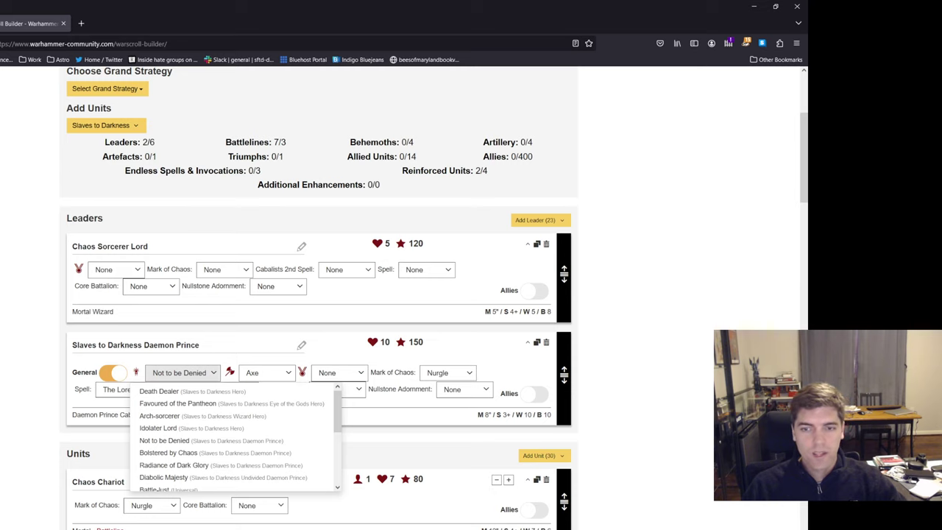
{"action": "key", "text": "Escape"}
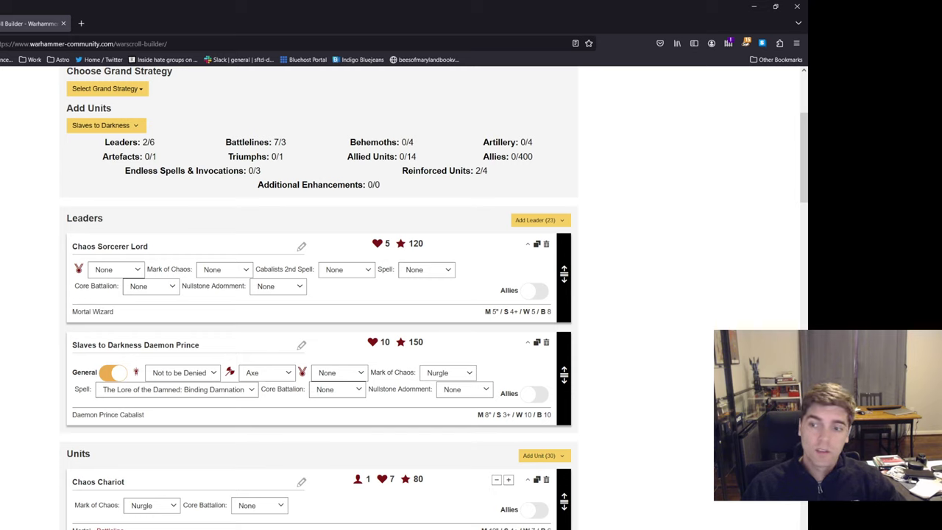
Review the list from the Daemon Prince through the Chaos Chariots, Ogroid Theridons and The Unmade, returning to the leaders
{"action": "double_click", "coordinate": [416, 342]}
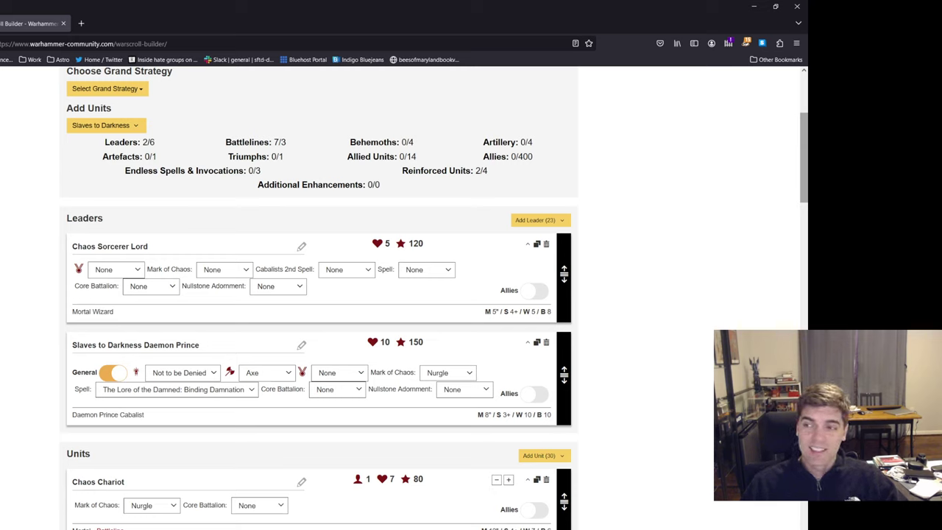
{"action": "scroll", "coordinate": [435, 298], "scroll_direction": "down", "scroll_amount": 1}
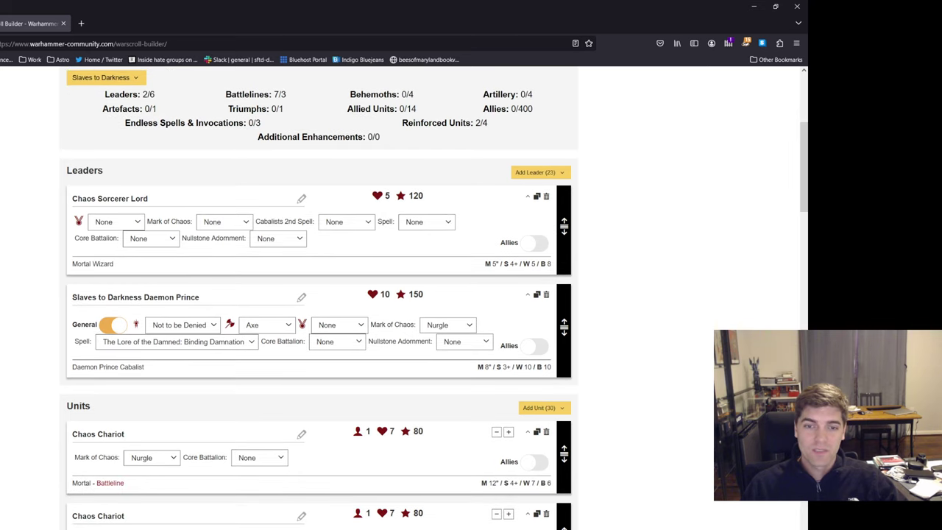
{"action": "left_click_drag", "start_coordinate": [73, 297], "coordinate": [200, 297]}
{"action": "left_click", "coordinate": [200, 297]}
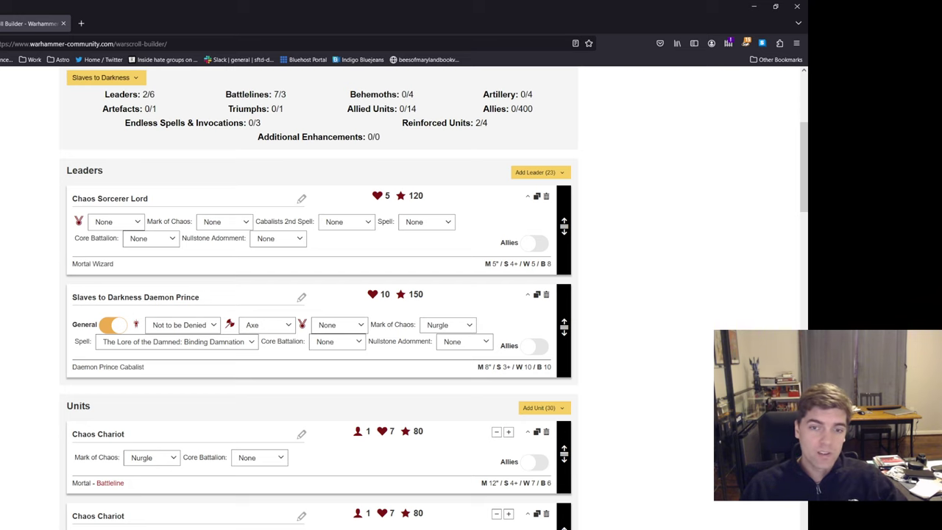
{"action": "left_click_drag", "start_coordinate": [73, 298], "coordinate": [182, 297]}
{"action": "scroll", "coordinate": [318, 295], "scroll_direction": "down", "scroll_amount": 10}
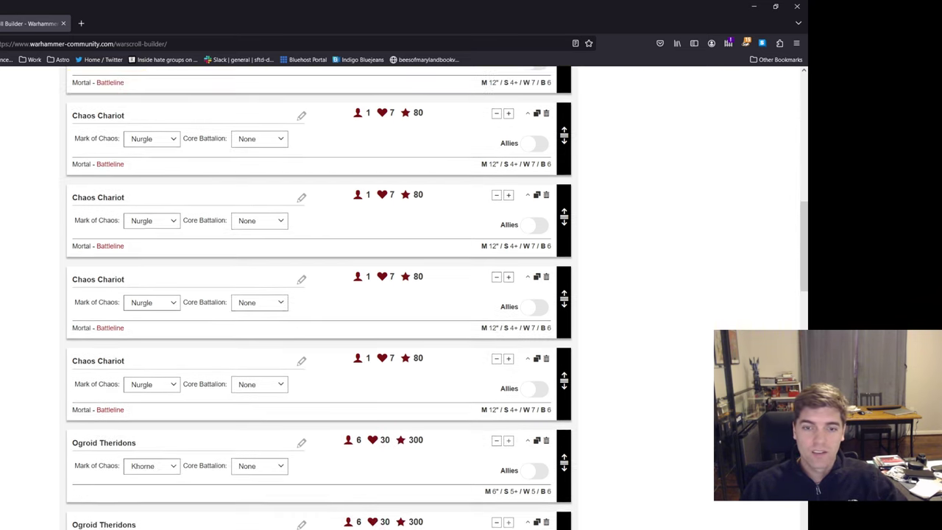
{"action": "scroll", "coordinate": [318, 294], "scroll_direction": "down", "scroll_amount": 2}
{"action": "scroll", "coordinate": [318, 295], "scroll_direction": "up", "scroll_amount": 1}
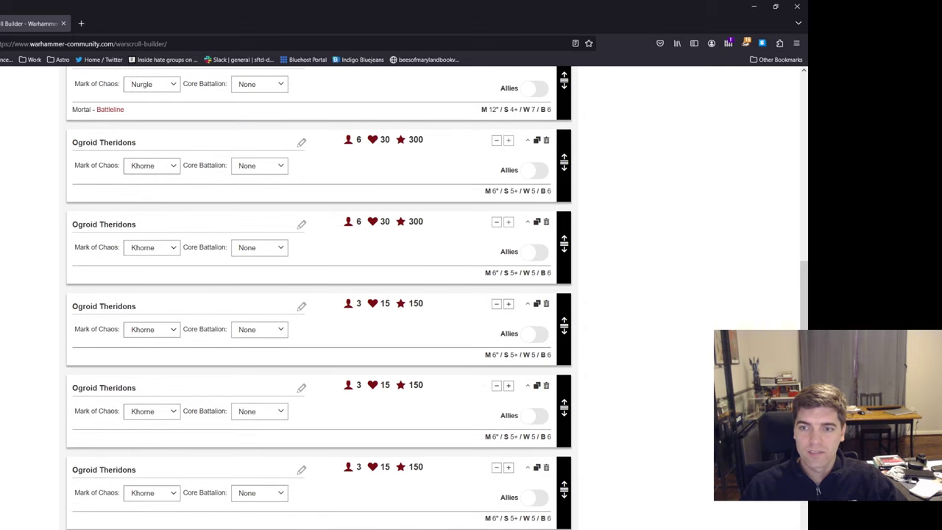
{"action": "scroll", "coordinate": [318, 295], "scroll_direction": "down", "scroll_amount": 2}
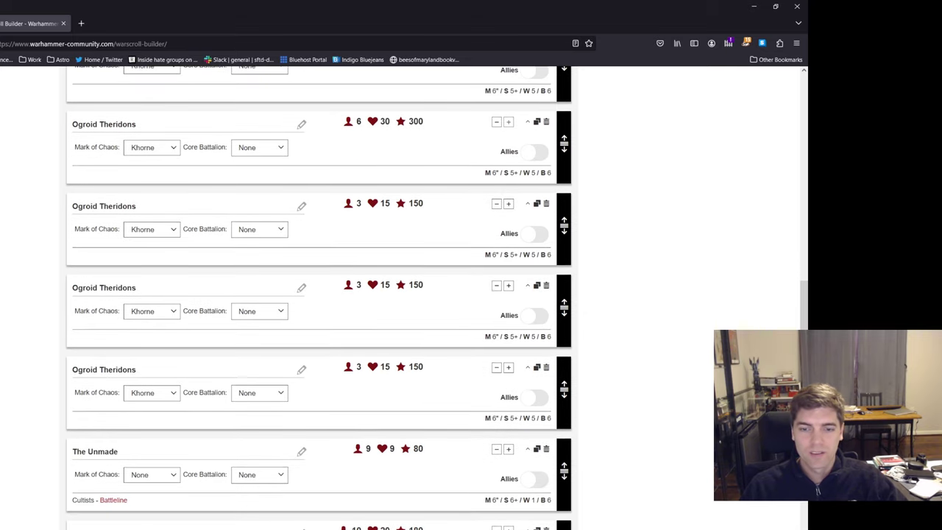
{"action": "scroll", "coordinate": [318, 295], "scroll_direction": "up", "scroll_amount": 2}
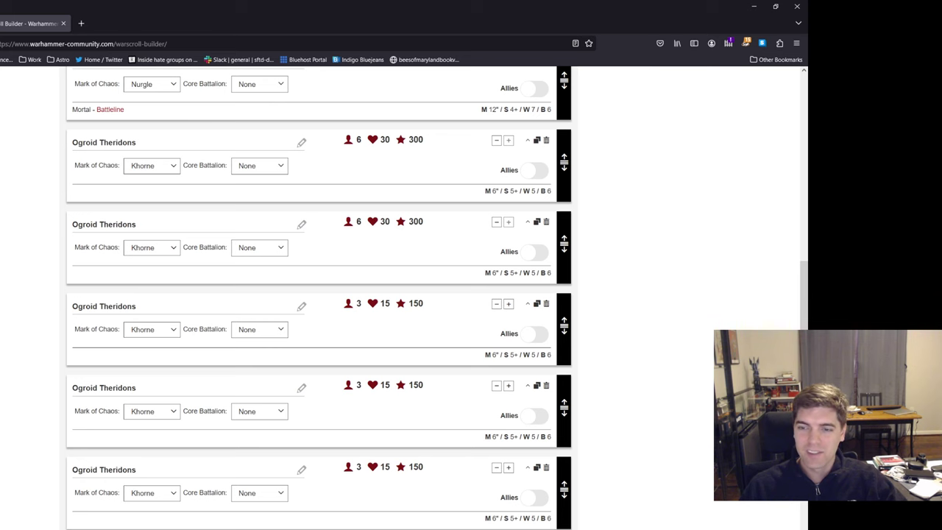
{"action": "scroll", "coordinate": [318, 295], "scroll_direction": "up", "scroll_amount": 15}
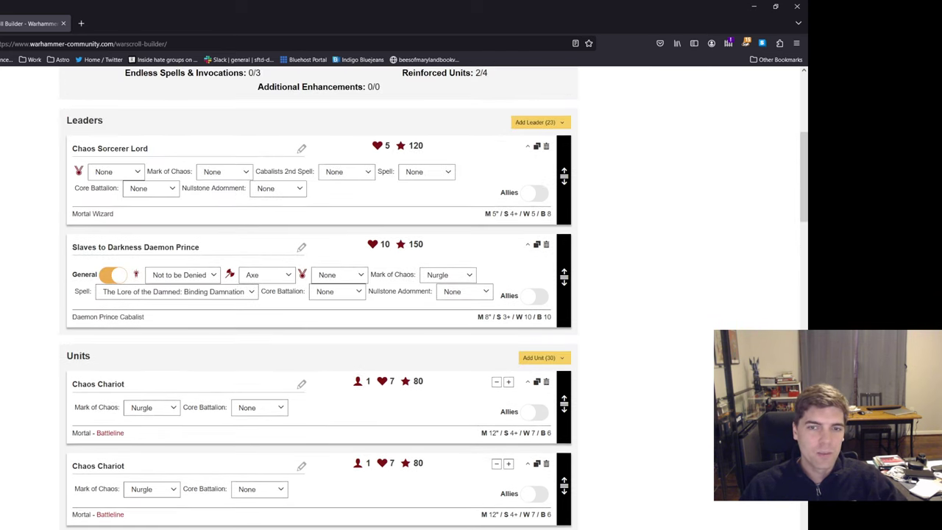
{"action": "left_click_drag", "start_coordinate": [100, 247], "coordinate": [201, 247]}
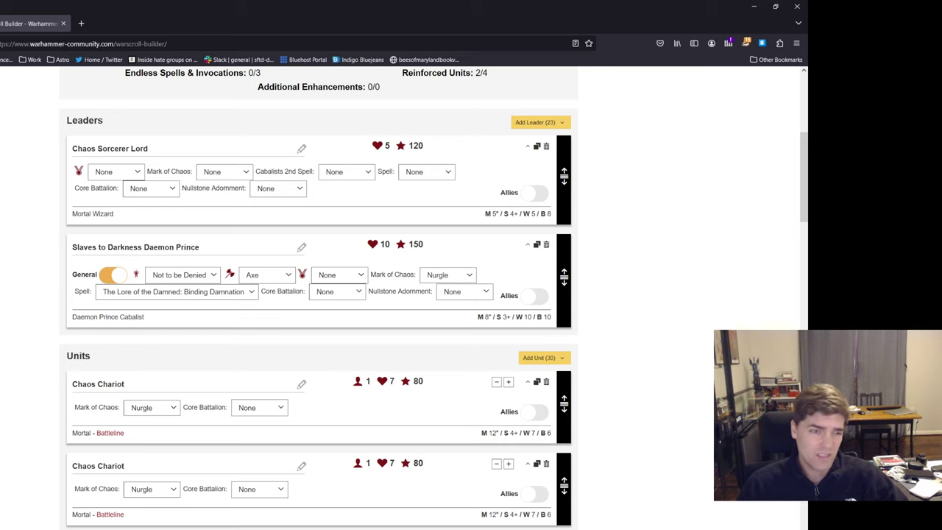
{"action": "left_click_drag", "start_coordinate": [107, 247], "coordinate": [200, 247]}
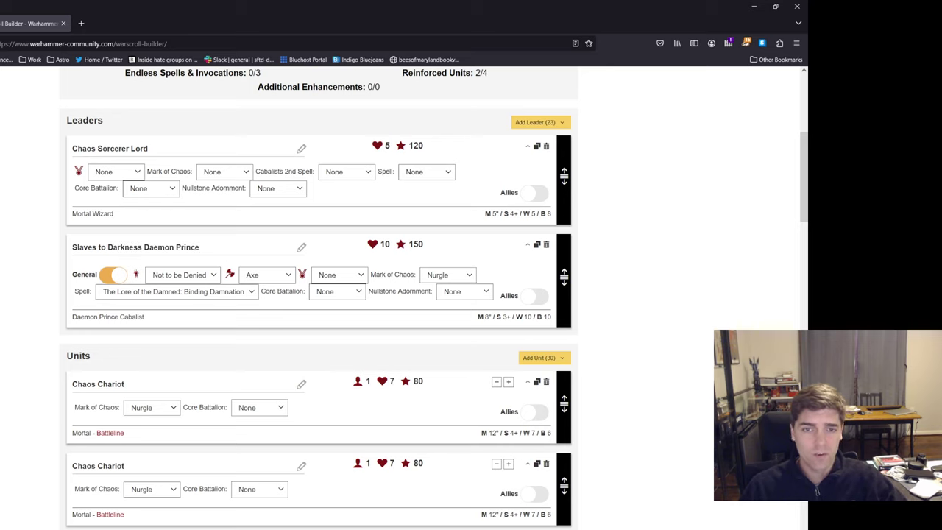
Give the Chaos Sorcerer Lord Chaotic Conduit as its Cabalists 2nd Spell and Lore of Primal Frost: Hoarfrost as its spell
{"action": "scroll", "coordinate": [318, 295], "scroll_direction": "up", "scroll_amount": 1}
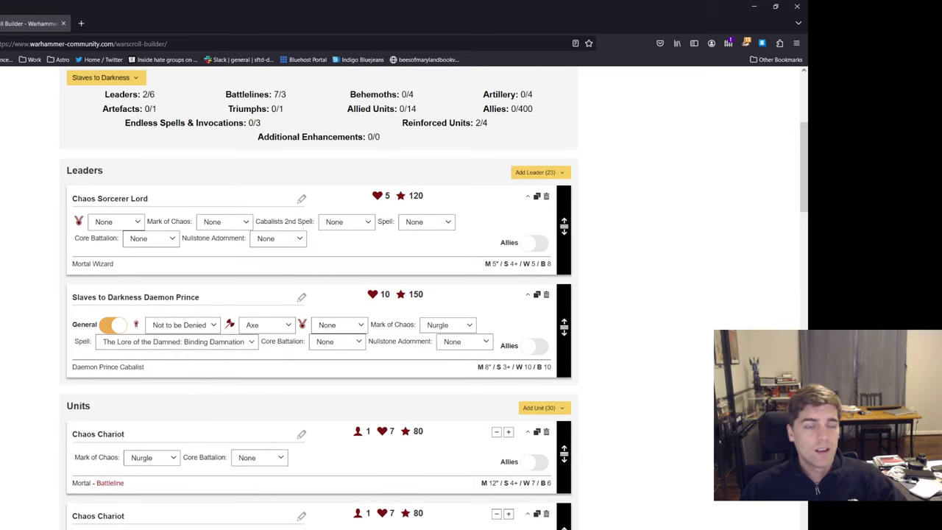
{"action": "left_click_drag", "start_coordinate": [72, 198], "coordinate": [149, 198]}
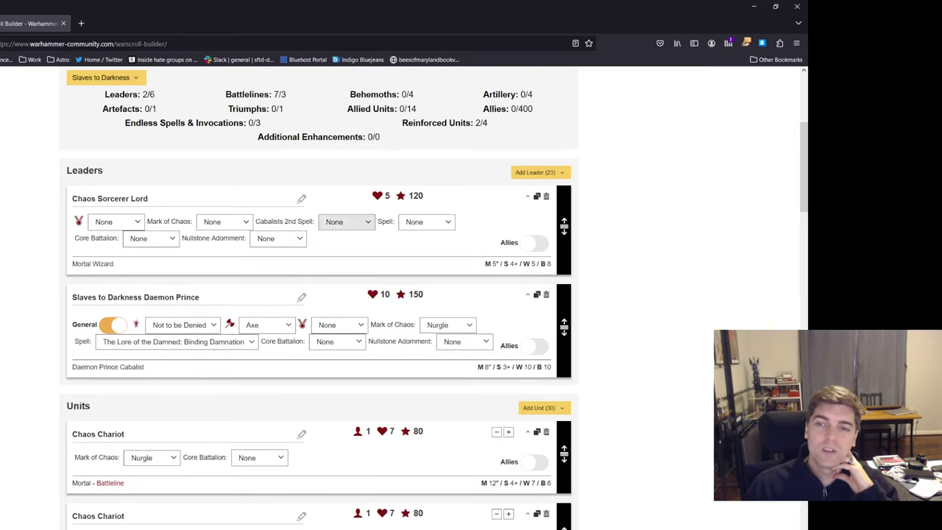
{"action": "left_click", "coordinate": [346, 222]}
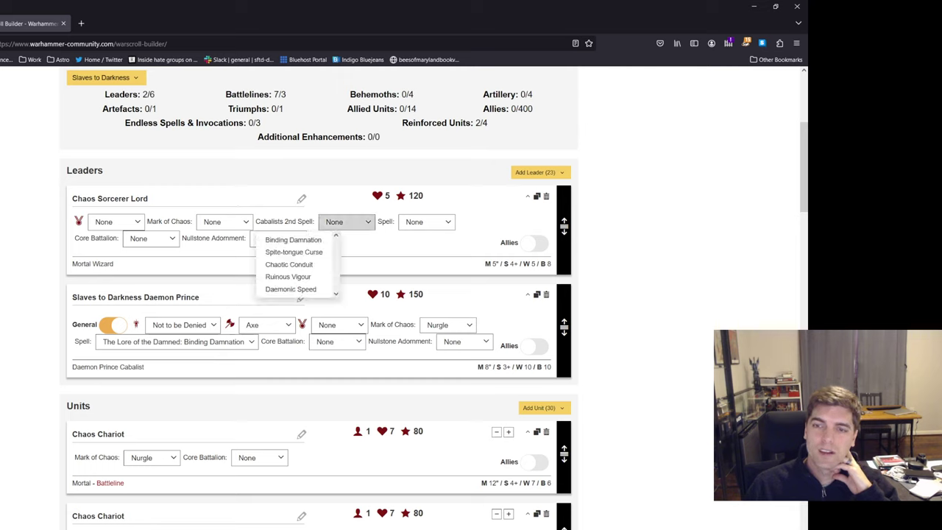
{"action": "left_click", "coordinate": [288, 265]}
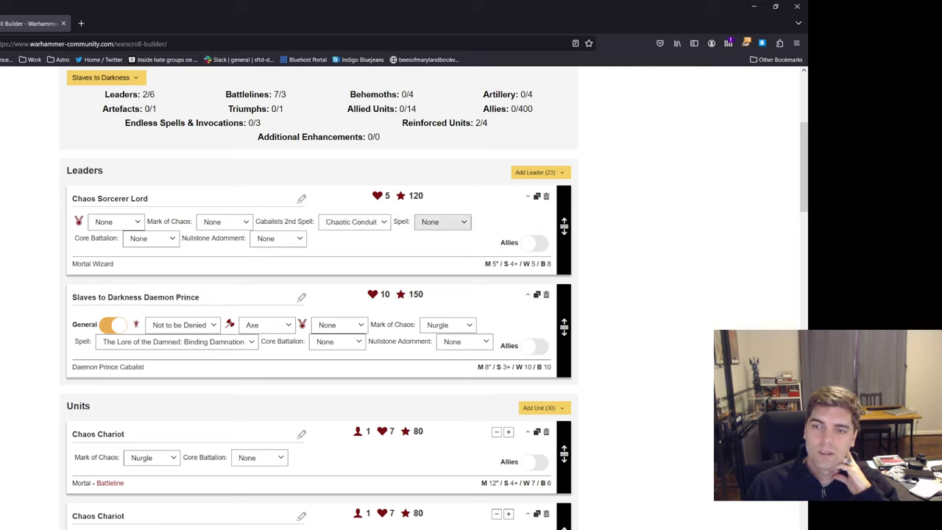
{"action": "left_click", "coordinate": [441, 222]}
{"action": "scroll", "coordinate": [449, 306], "scroll_direction": "down", "scroll_amount": 1}
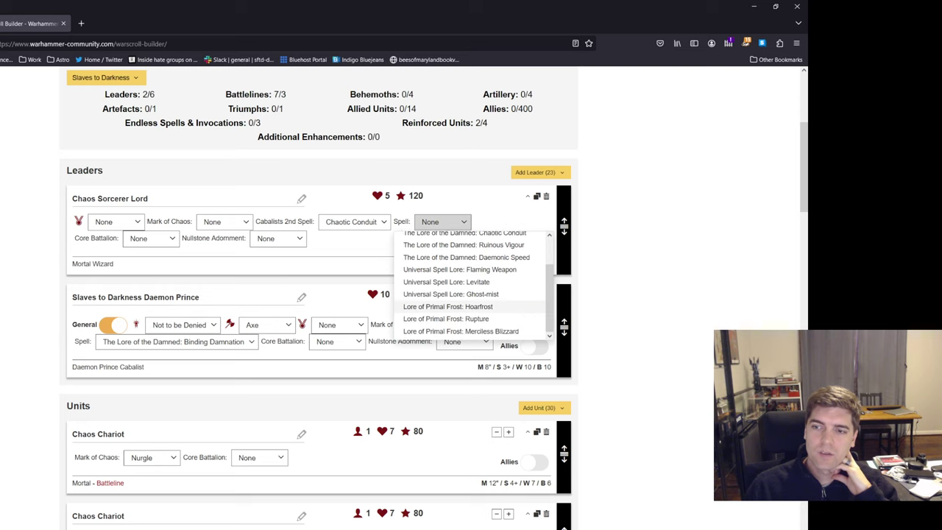
{"action": "left_click", "coordinate": [448, 306]}
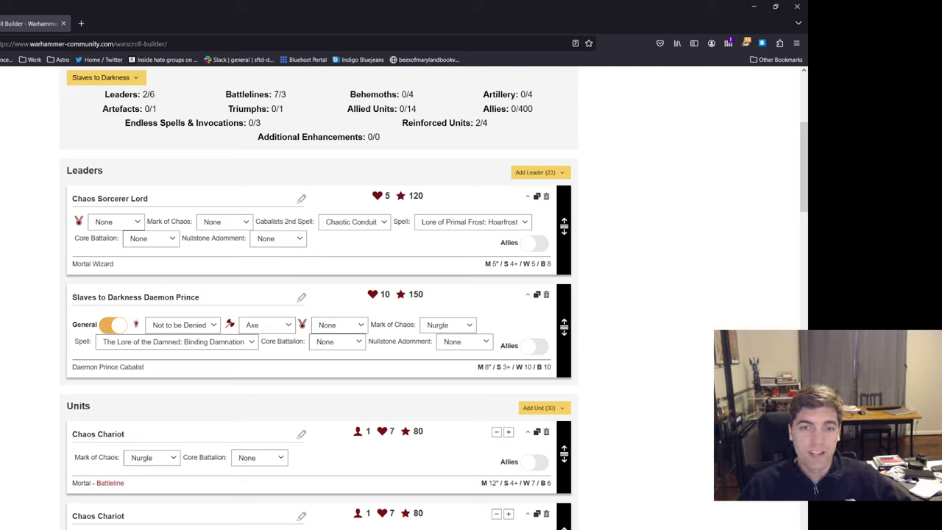
{"action": "left_click_drag", "start_coordinate": [72, 199], "coordinate": [149, 199]}
{"action": "left_click", "coordinate": [149, 199]}
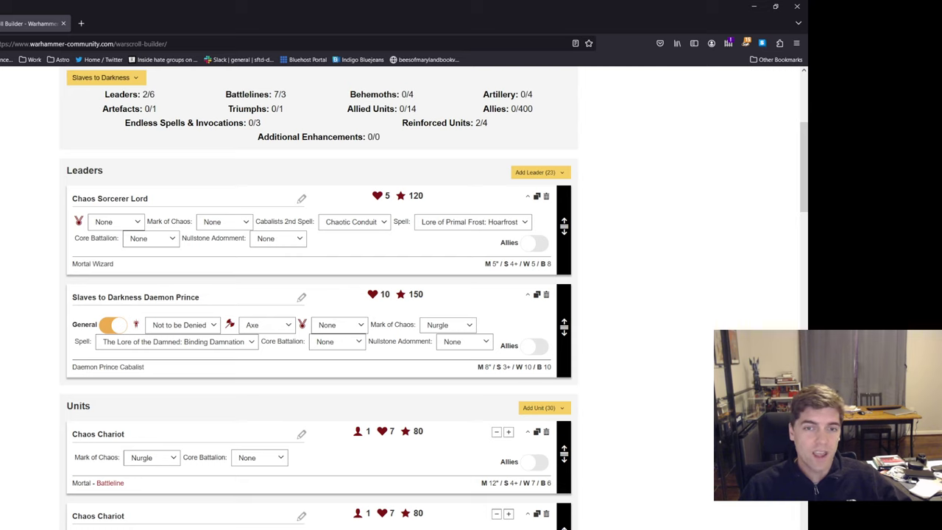
{"action": "left_click_drag", "start_coordinate": [72, 198], "coordinate": [148, 199]}
{"action": "left_click", "coordinate": [352, 222]}
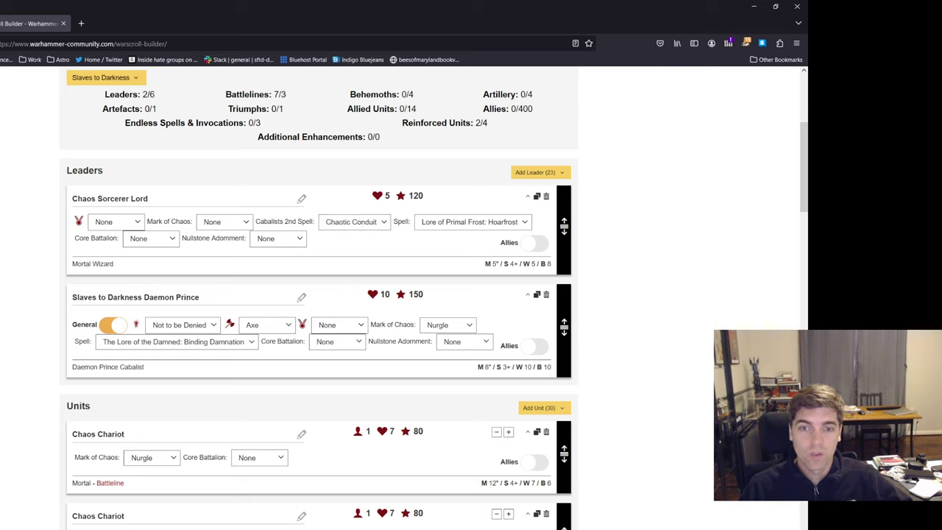
{"action": "left_click_drag", "start_coordinate": [72, 199], "coordinate": [149, 199]}
{"action": "left_click", "coordinate": [149, 198]}
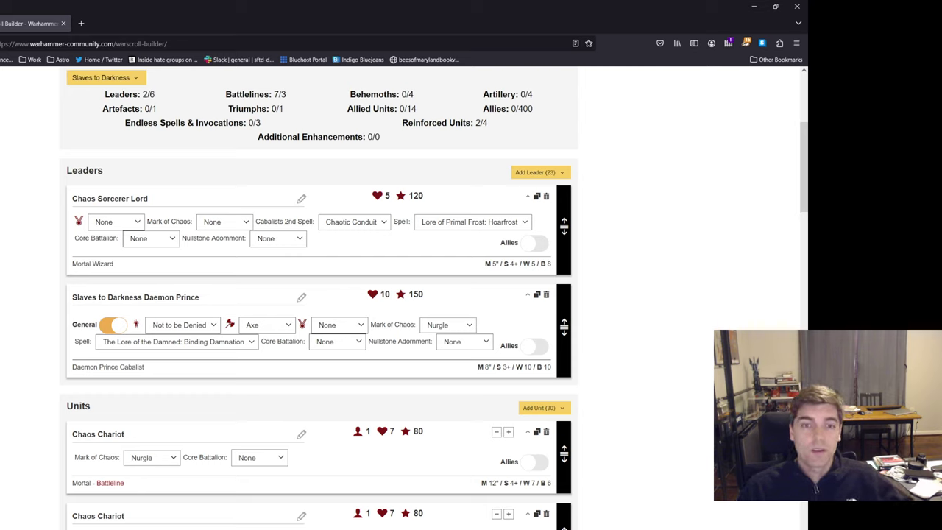
{"action": "left_click_drag", "start_coordinate": [72, 199], "coordinate": [148, 199]}
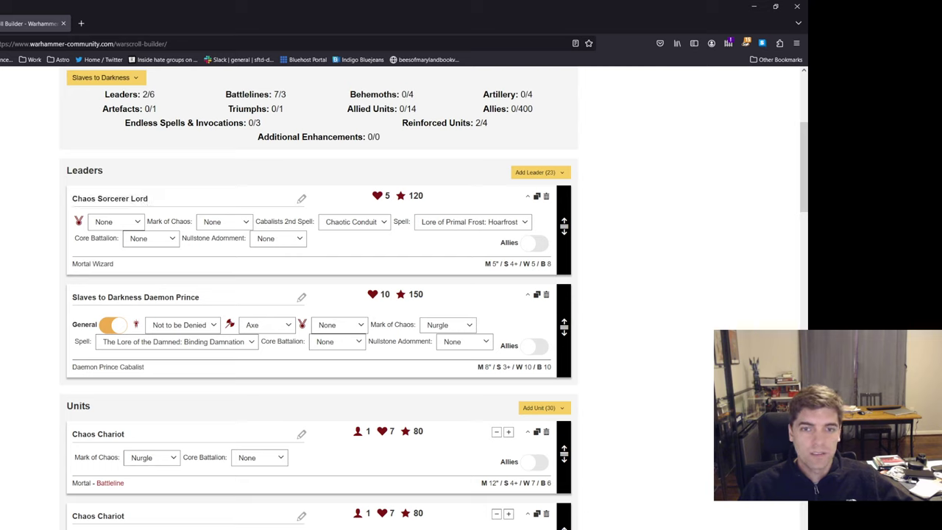
{"action": "left_click_drag", "start_coordinate": [73, 199], "coordinate": [148, 198]}
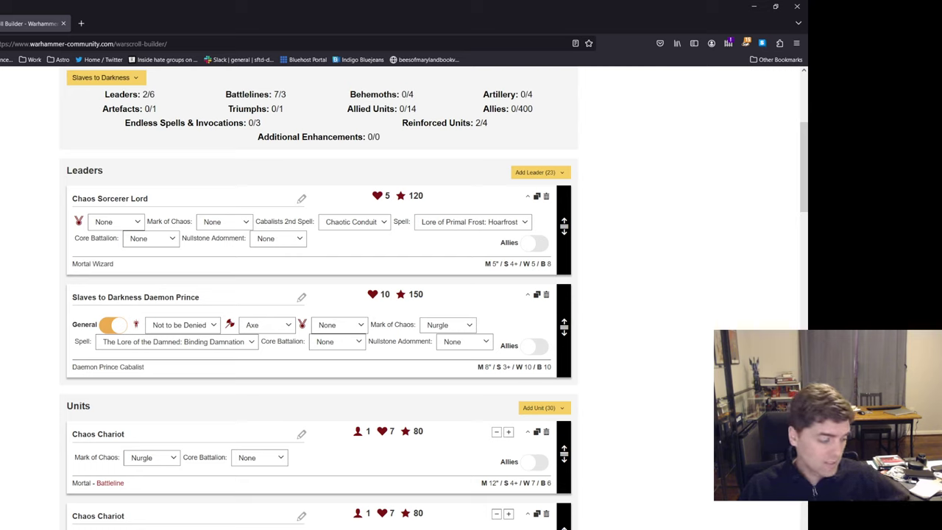
{"action": "triple_click", "coordinate": [109, 198]}
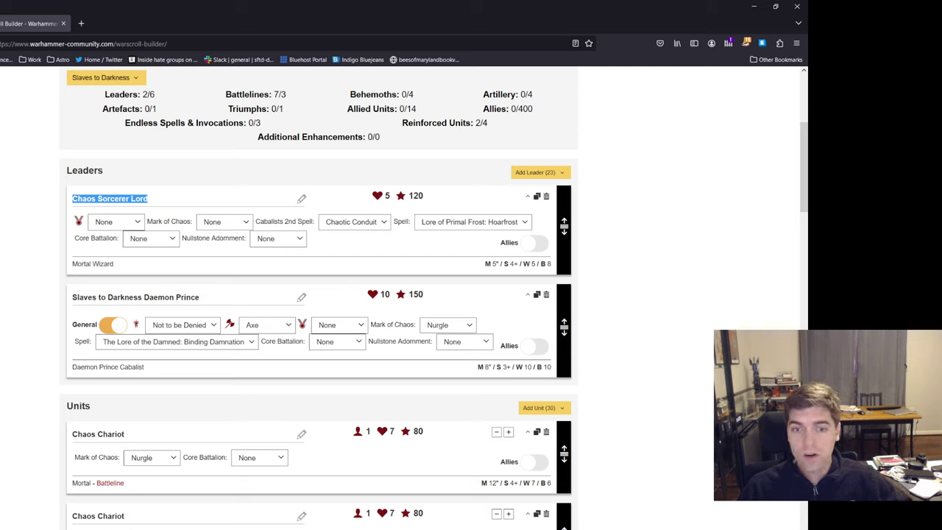
Equip the Daemon Prince general with the Trophies of Conquest artefact The Conqueror's Crown
{"action": "left_click_drag", "start_coordinate": [72, 297], "coordinate": [199, 297]}
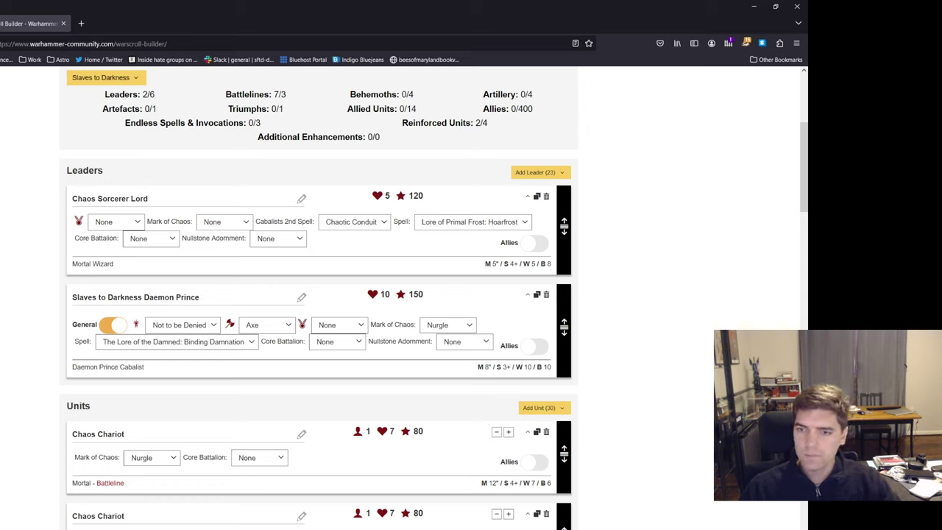
{"action": "left_click", "coordinate": [339, 324]}
{"action": "scroll", "coordinate": [408, 390], "scroll_direction": "down", "scroll_amount": 3}
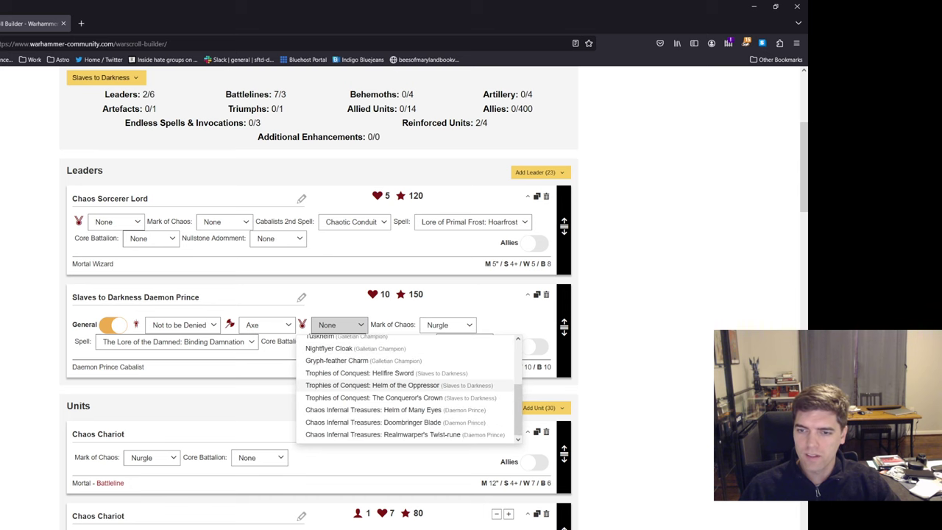
{"action": "scroll", "coordinate": [408, 383], "scroll_direction": "down", "scroll_amount": 1}
{"action": "scroll", "coordinate": [408, 368], "scroll_direction": "down", "scroll_amount": 1}
{"action": "scroll", "coordinate": [408, 368], "scroll_direction": "up", "scroll_amount": 2}
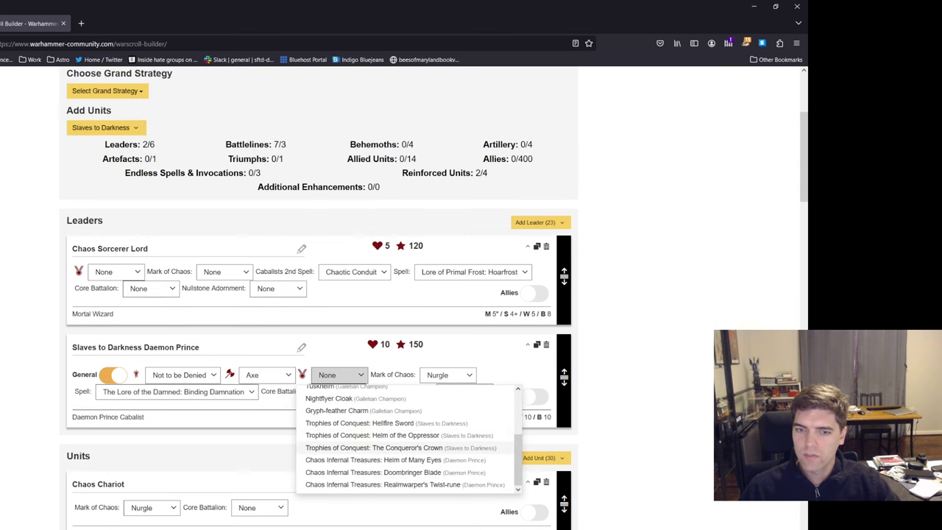
{"action": "left_click", "coordinate": [374, 448]}
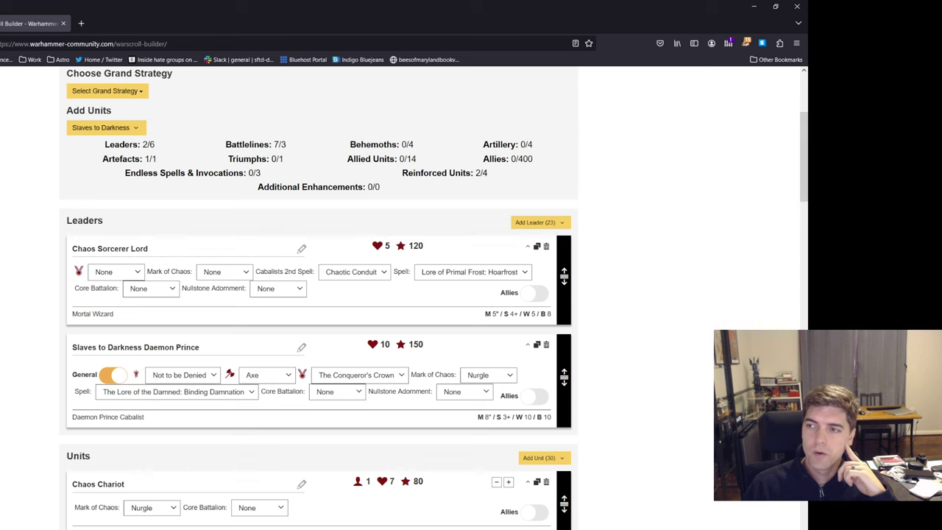
Review the units from the Chaos Chariots through the Ogroid Theridons and The Unmade, returning to the leaders
{"action": "scroll", "coordinate": [464, 171], "scroll_direction": "down", "scroll_amount": 5}
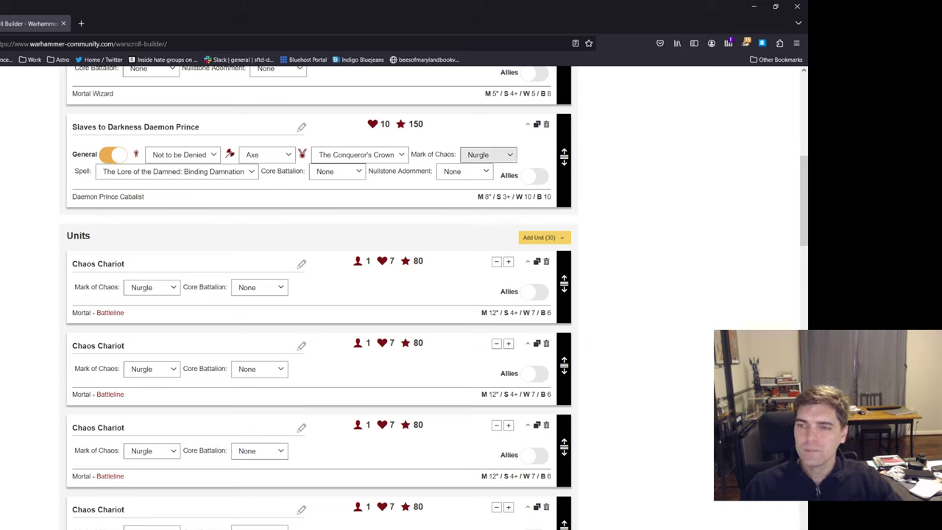
{"action": "scroll", "coordinate": [331, 221], "scroll_direction": "down", "scroll_amount": 3}
{"action": "scroll", "coordinate": [331, 294], "scroll_direction": "down", "scroll_amount": 10}
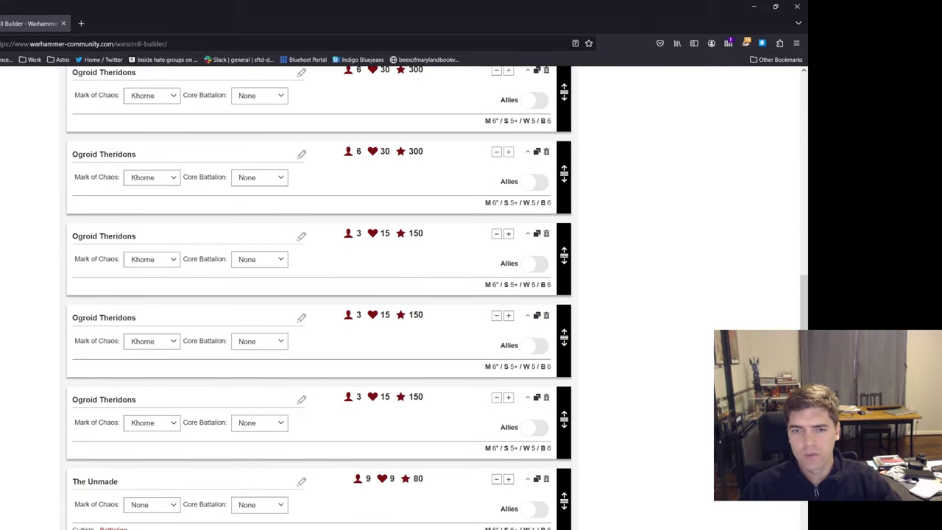
{"action": "scroll", "coordinate": [331, 295], "scroll_direction": "down", "scroll_amount": 3}
{"action": "scroll", "coordinate": [319, 295], "scroll_direction": "up", "scroll_amount": 15}
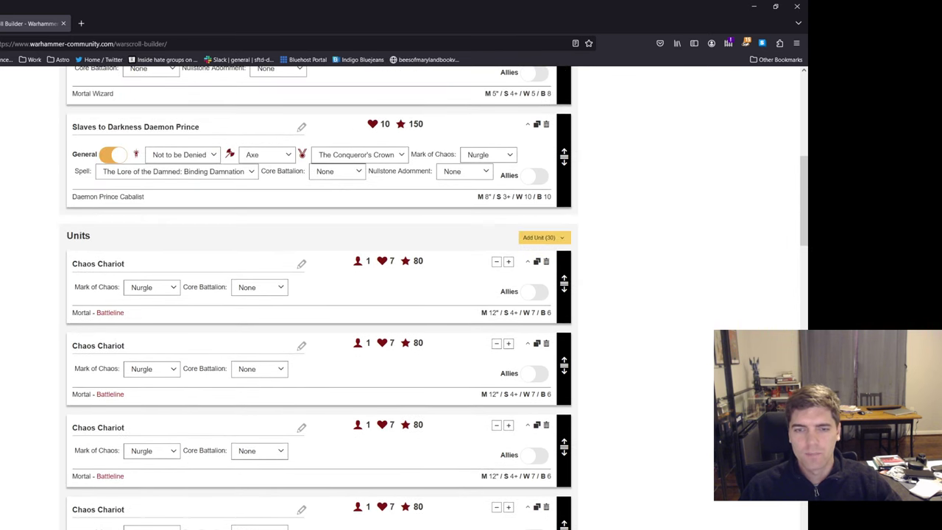
{"action": "scroll", "coordinate": [331, 294], "scroll_direction": "down", "scroll_amount": 3}
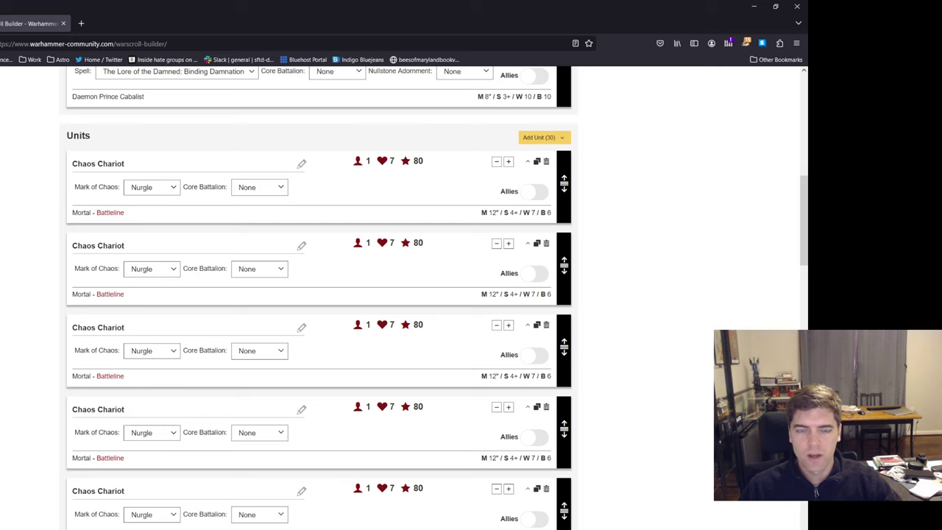
{"action": "scroll", "coordinate": [331, 294], "scroll_direction": "up", "scroll_amount": 8}
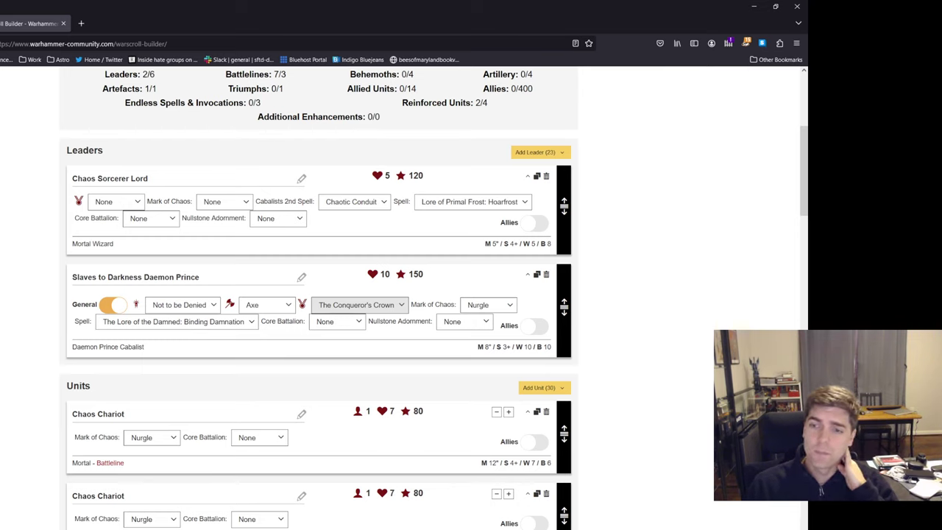
Try Helm of the Oppressor as the Daemon Prince's artefact and switch back to The Conqueror's Crown
{"action": "left_click", "coordinate": [359, 305]}
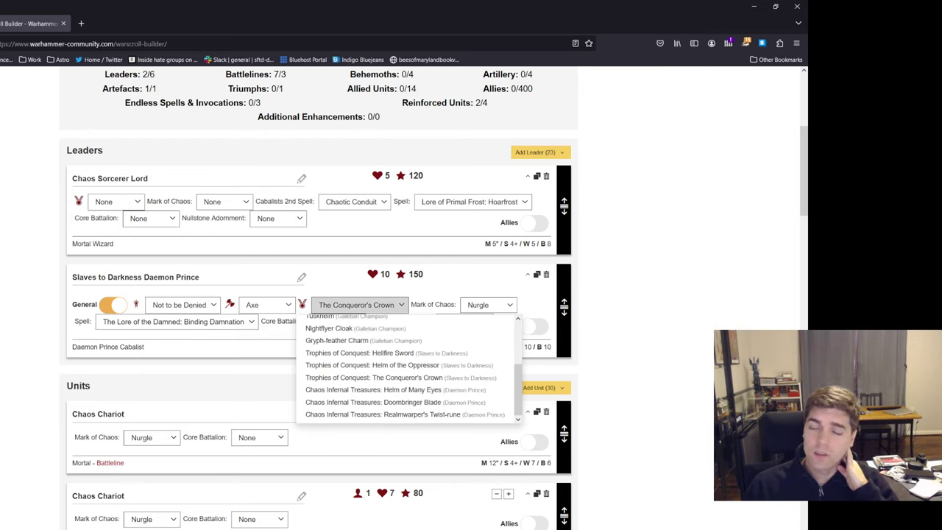
{"action": "left_click", "coordinate": [397, 365]}
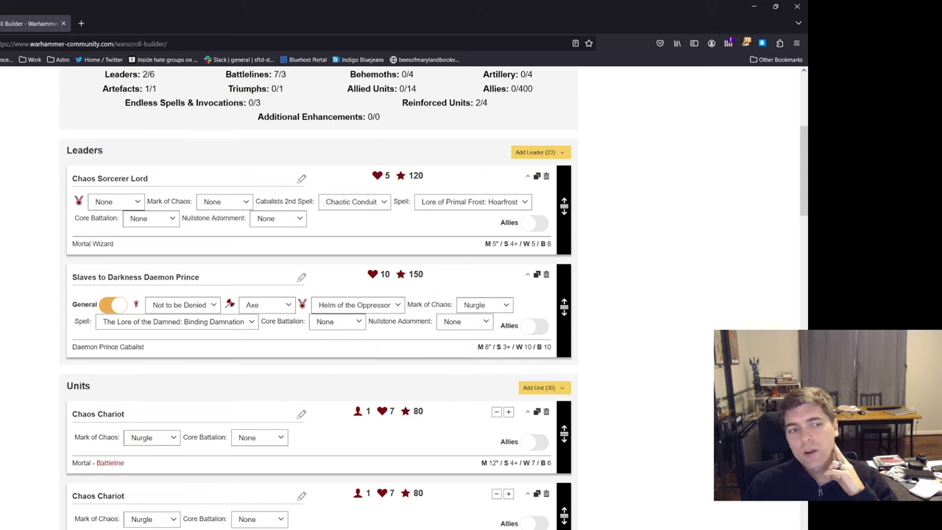
{"action": "left_click", "coordinate": [354, 304]}
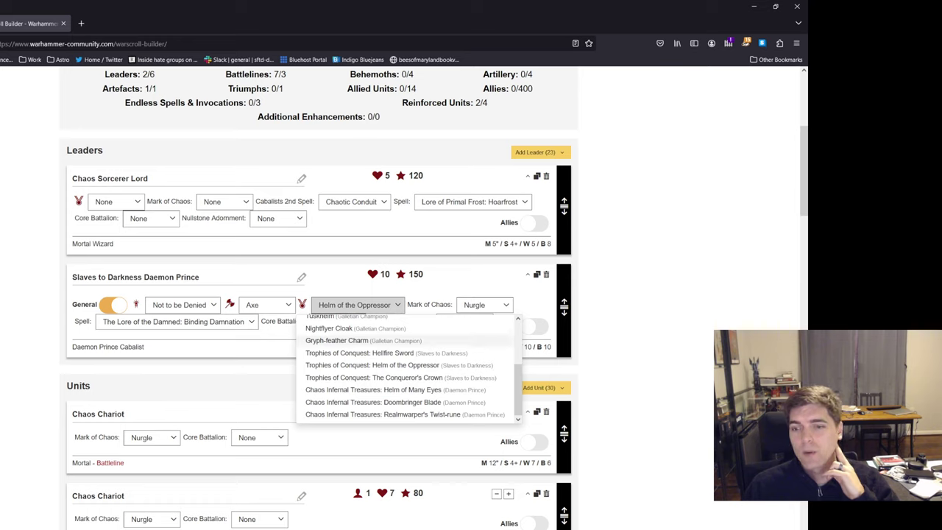
{"action": "left_click", "coordinate": [397, 353]}
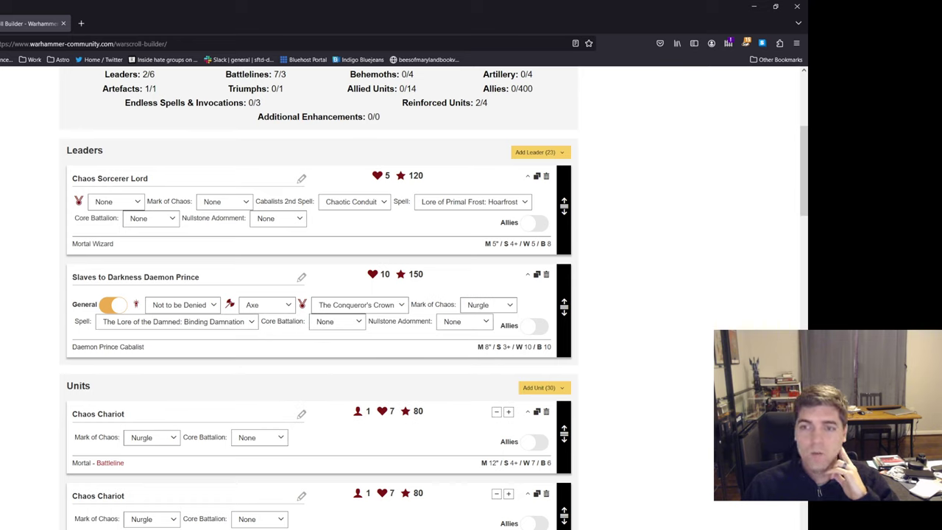
Change the Chaos Sorcerer Lord's spell to The Lore of the Damned: Daemonic Speed
{"action": "left_click", "coordinate": [471, 201]}
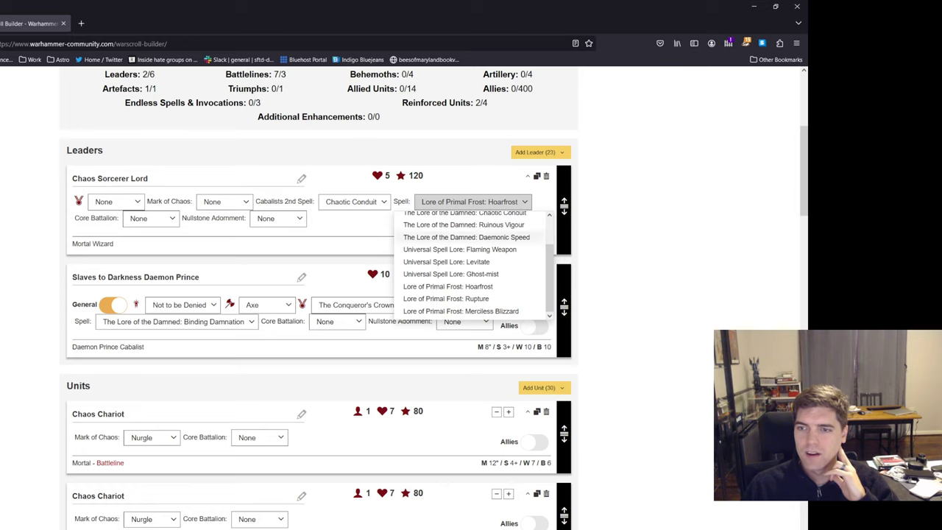
{"action": "left_click", "coordinate": [466, 237]}
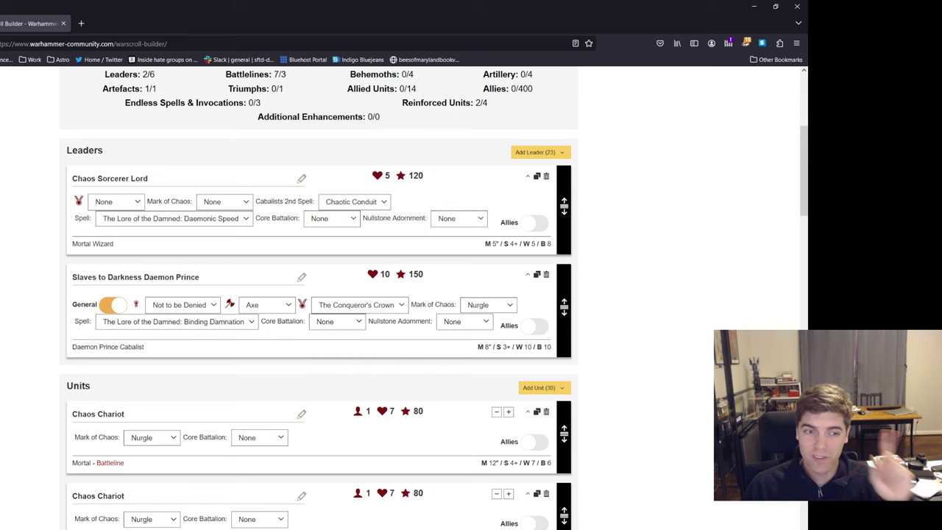
Look over the Nurgle Chaos Chariots and compare them with the Sorcerer Lord's and Daemon Prince's chosen enhancements
{"action": "scroll", "coordinate": [324, 298], "scroll_direction": "down", "scroll_amount": 5}
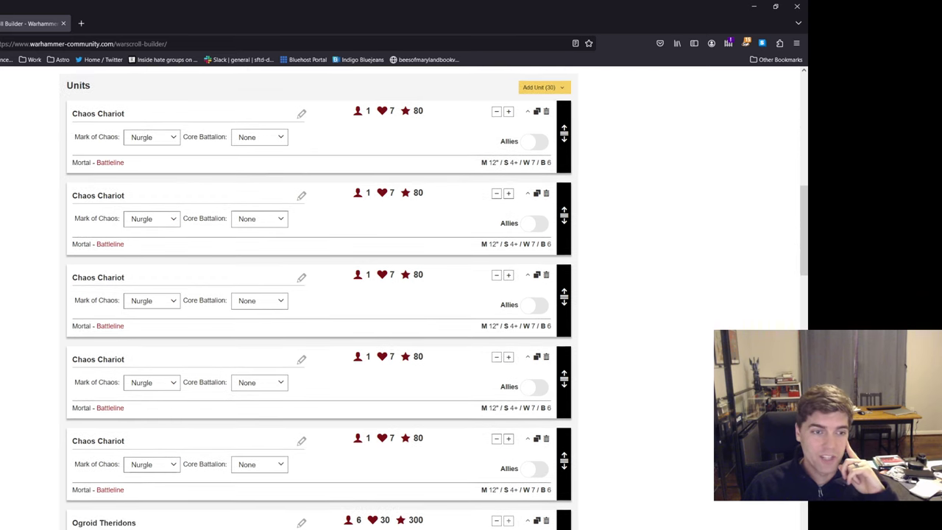
{"action": "scroll", "coordinate": [323, 298], "scroll_direction": "up", "scroll_amount": 1}
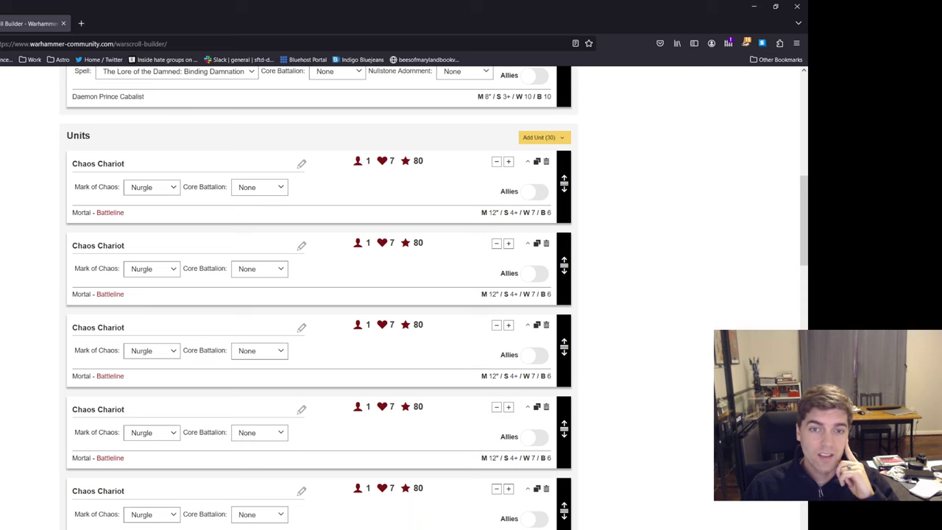
{"action": "left_click_drag", "start_coordinate": [72, 163], "coordinate": [125, 163]}
{"action": "left_click", "coordinate": [125, 163]}
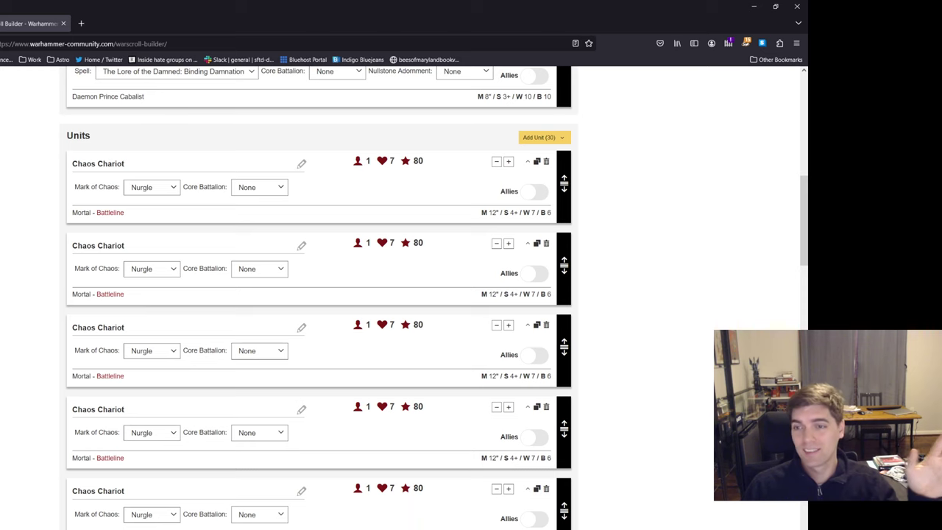
{"action": "scroll", "coordinate": [324, 299], "scroll_direction": "up", "scroll_amount": 2}
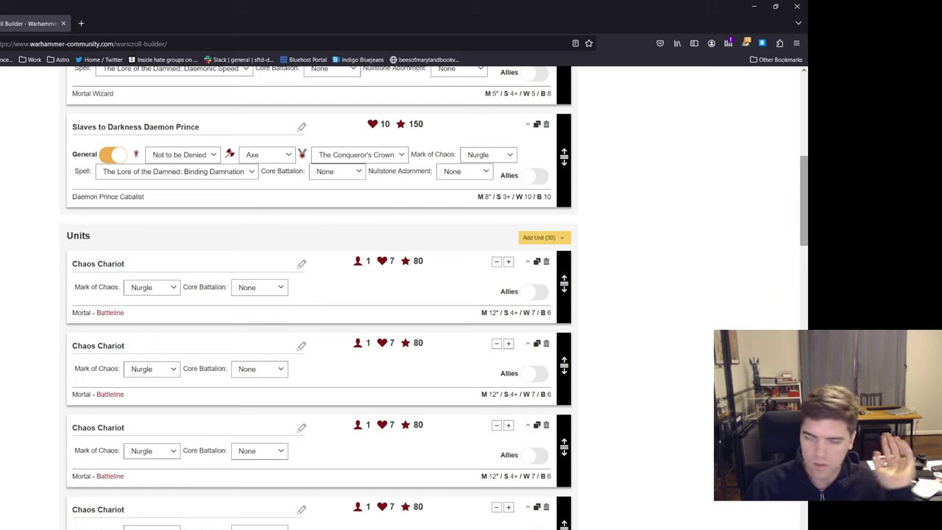
{"action": "scroll", "coordinate": [434, 297], "scroll_direction": "up", "scroll_amount": 3}
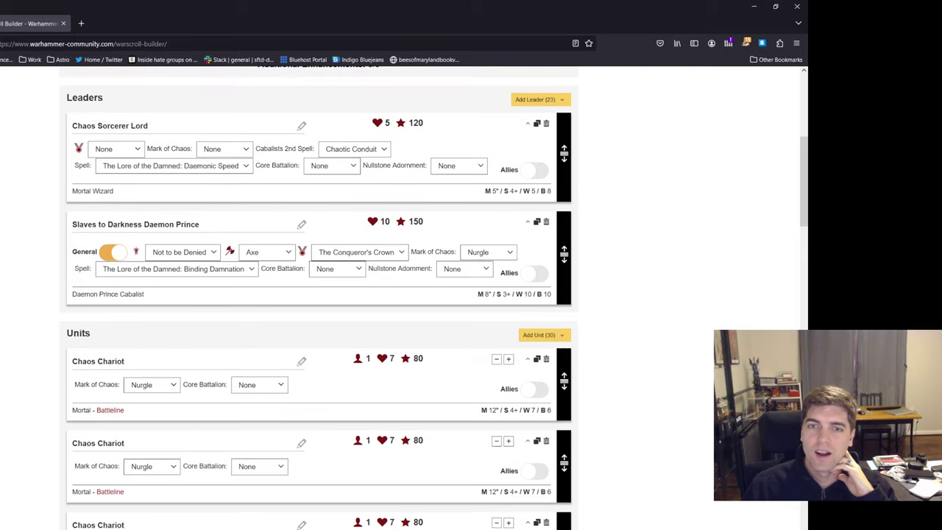
{"action": "scroll", "coordinate": [434, 298], "scroll_direction": "down", "scroll_amount": 6}
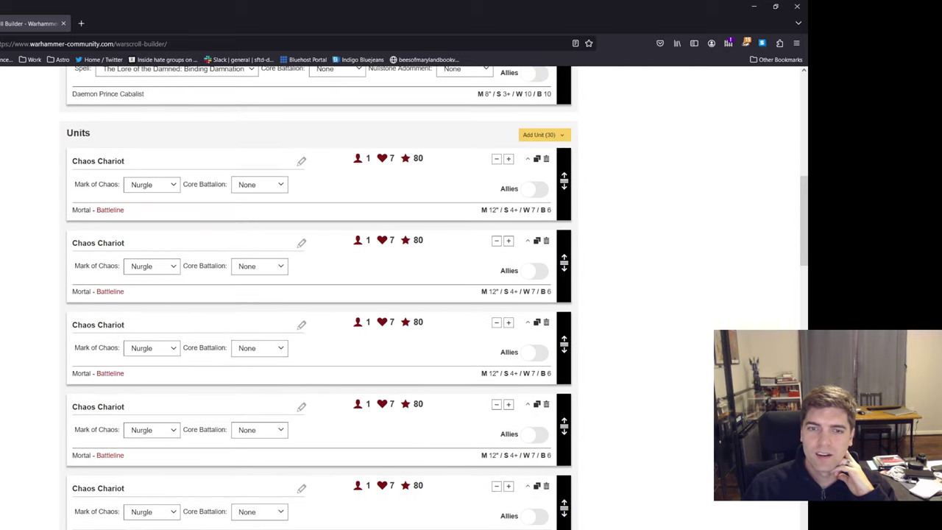
Examine the Nurgle Chaos Chariots alongside the enhancements and spells of the Chaos Sorcerer Lord and the Daemon Prince
{"action": "left_click_drag", "start_coordinate": [70, 154], "coordinate": [424, 405]}
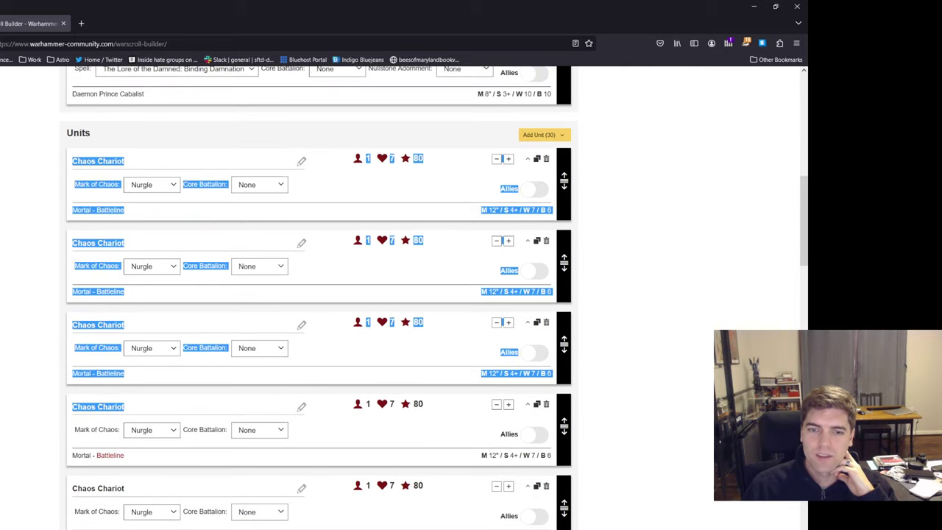
{"action": "left_click", "coordinate": [424, 404]}
{"action": "scroll", "coordinate": [435, 297], "scroll_direction": "down", "scroll_amount": 2}
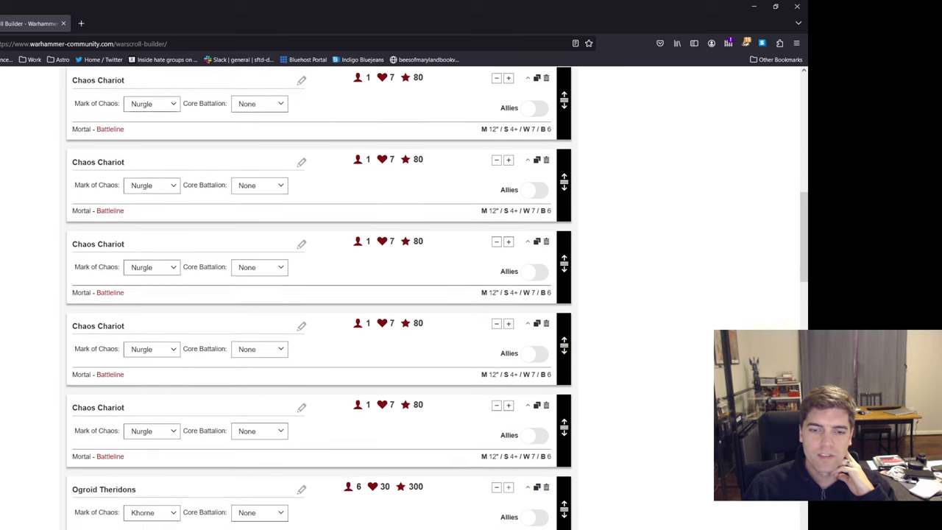
{"action": "scroll", "coordinate": [434, 298], "scroll_direction": "up", "scroll_amount": 8}
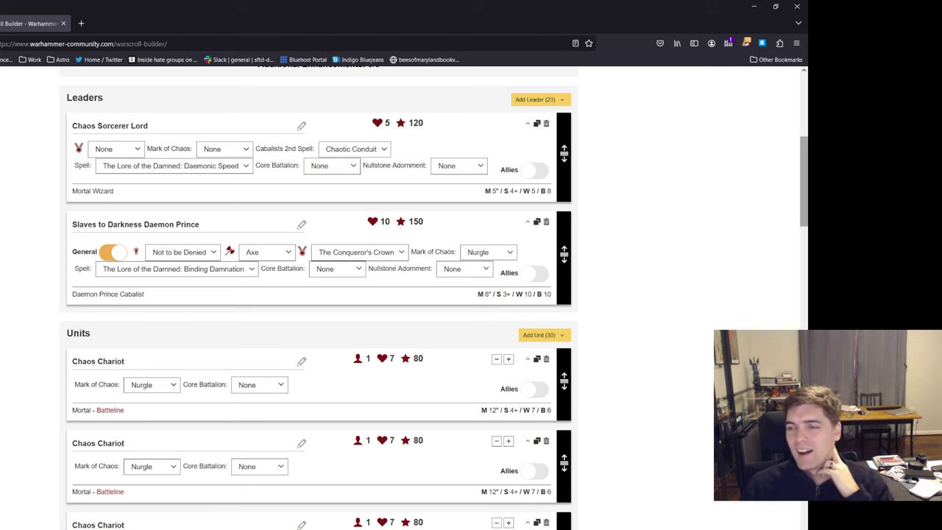
{"action": "scroll", "coordinate": [804, 180], "scroll_direction": "up", "scroll_amount": 1}
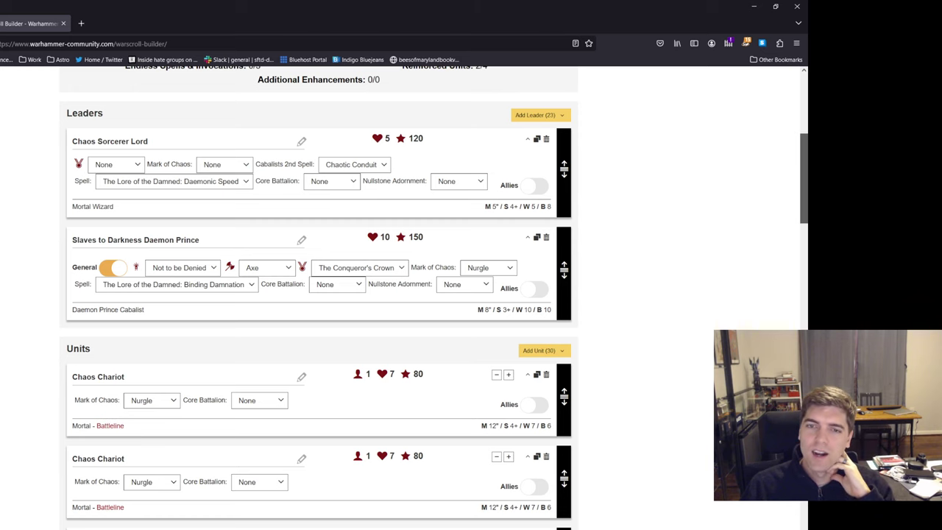
{"action": "scroll", "coordinate": [434, 297], "scroll_direction": "down", "scroll_amount": 1}
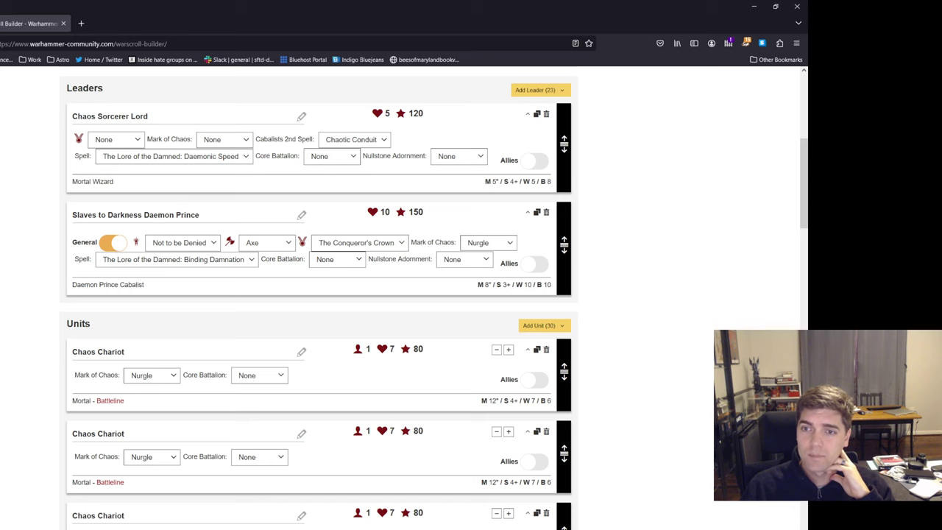
{"action": "scroll", "coordinate": [174, 206], "scroll_direction": "up", "scroll_amount": 2}
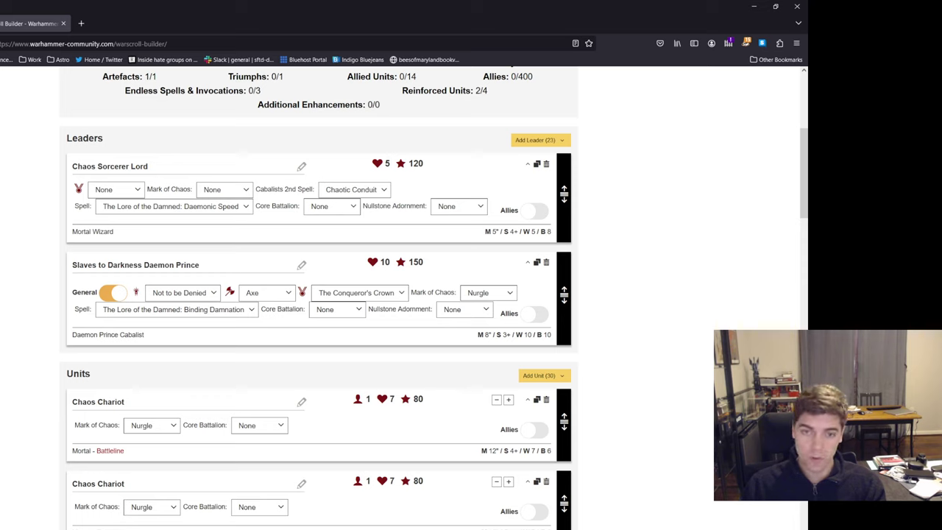
{"action": "scroll", "coordinate": [435, 296], "scroll_direction": "down", "scroll_amount": 3}
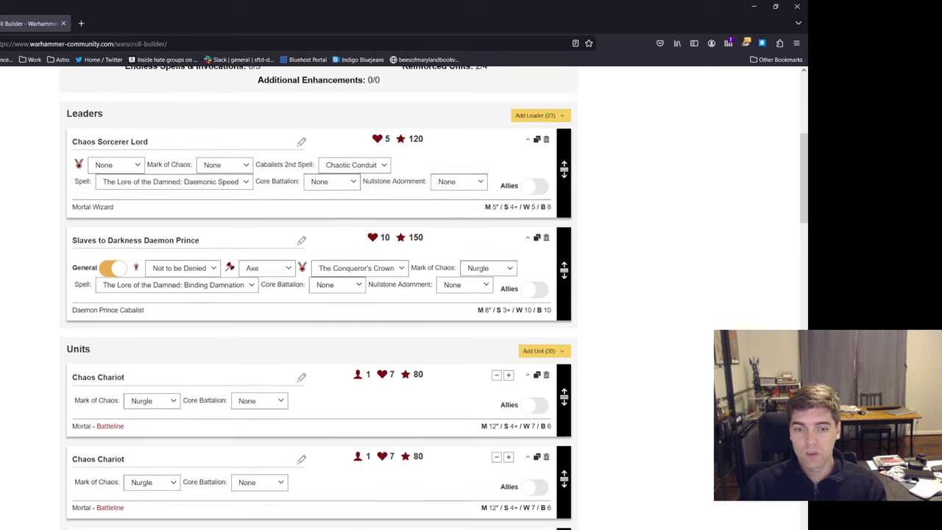
{"action": "left_click_drag", "start_coordinate": [72, 302], "coordinate": [125, 301]}
{"action": "left_click", "coordinate": [125, 302]}
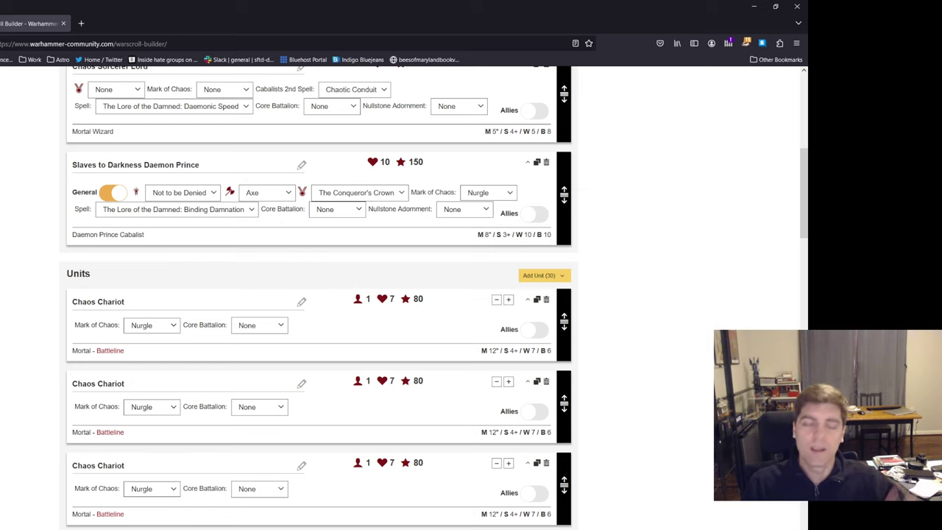
{"action": "scroll", "coordinate": [316, 294], "scroll_direction": "up", "scroll_amount": 1}
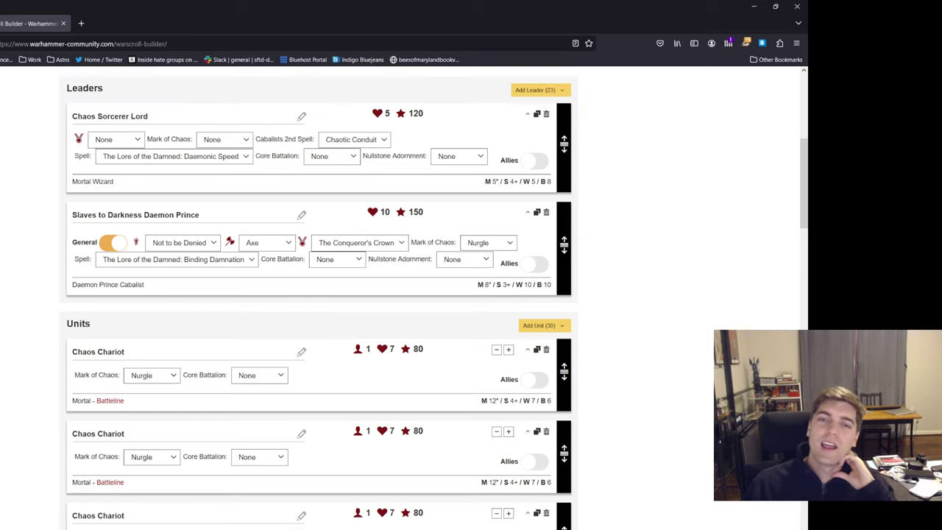
{"action": "left_click_drag", "start_coordinate": [72, 117], "coordinate": [149, 116]}
{"action": "left_click", "coordinate": [149, 117]}
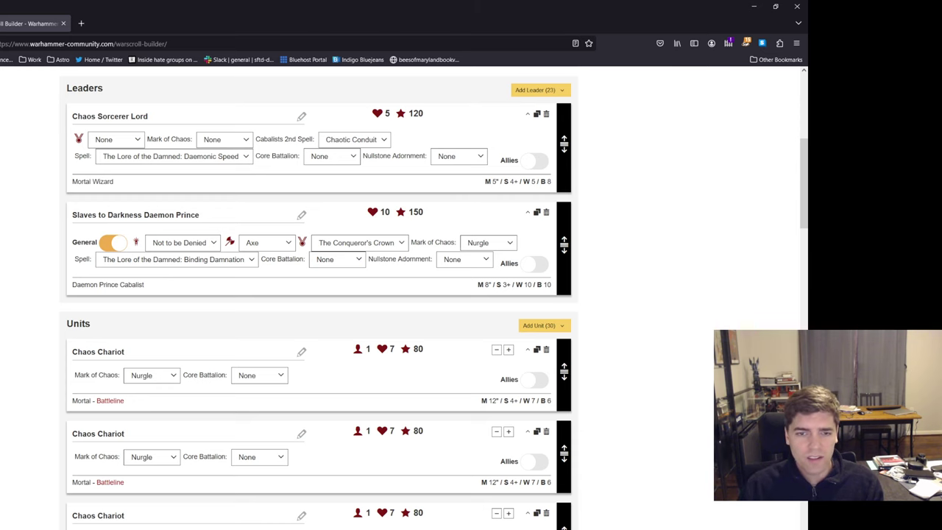
Review the row of Chaos Chariots and compare them with the Khorne-marked Ogroid Theridons listed below them
{"action": "scroll", "coordinate": [316, 294], "scroll_direction": "down", "scroll_amount": 5}
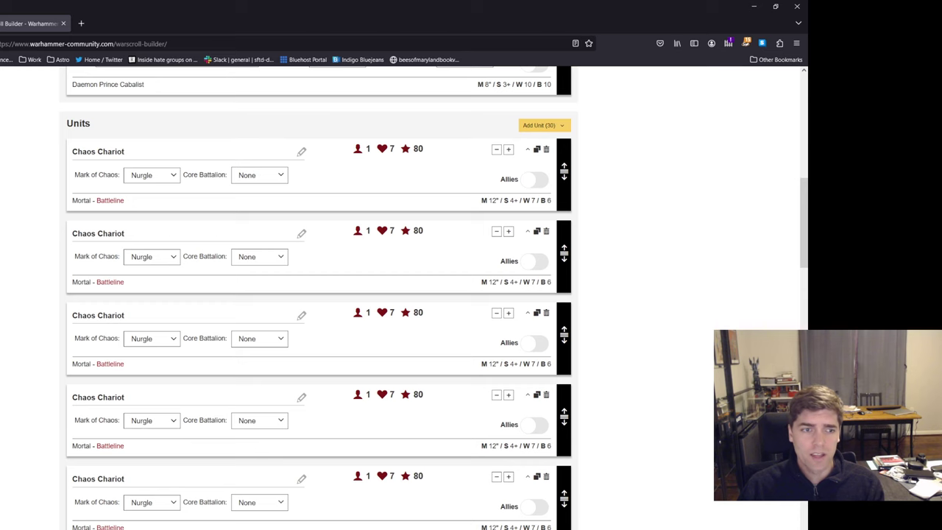
{"action": "scroll", "coordinate": [316, 294], "scroll_direction": "down", "scroll_amount": 5}
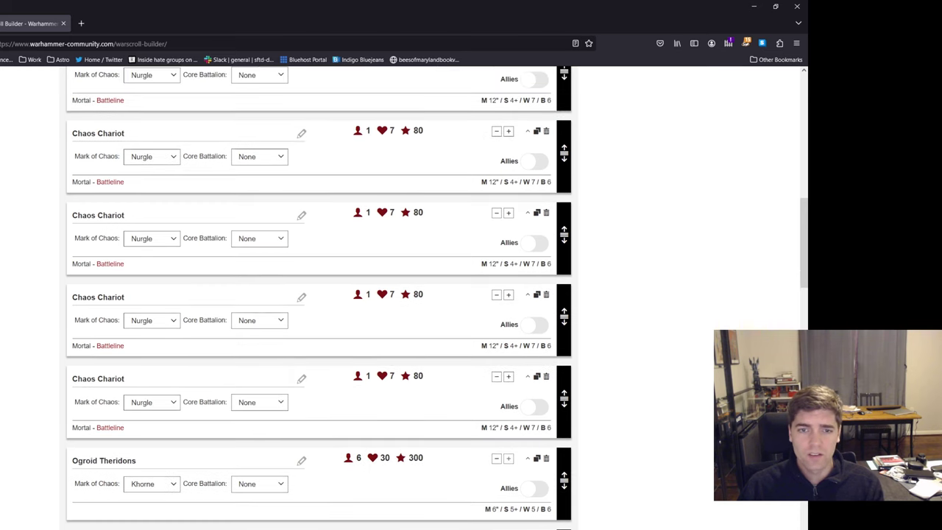
{"action": "scroll", "coordinate": [316, 294], "scroll_direction": "up", "scroll_amount": 5}
{"action": "left_click_drag", "start_coordinate": [72, 151], "coordinate": [125, 151]}
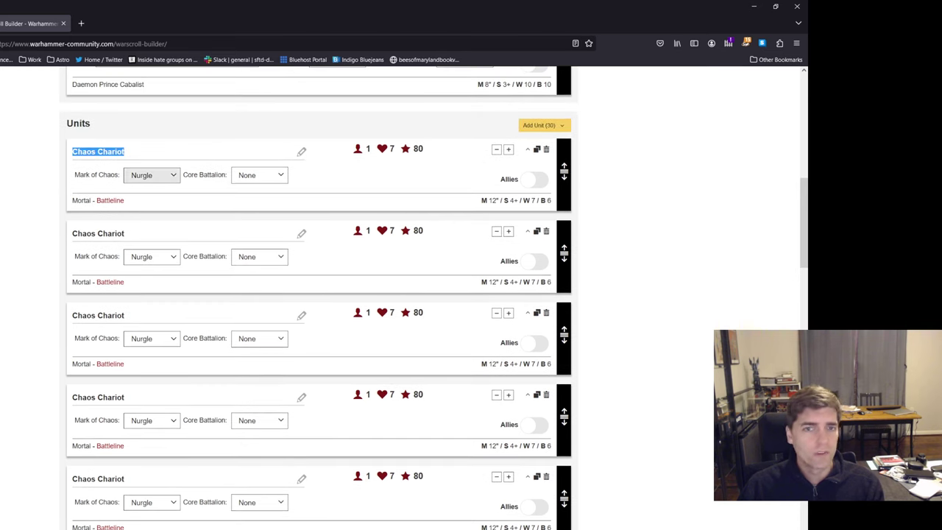
{"action": "left_click_drag", "start_coordinate": [81, 233], "coordinate": [125, 233]}
{"action": "left_click", "coordinate": [125, 233]}
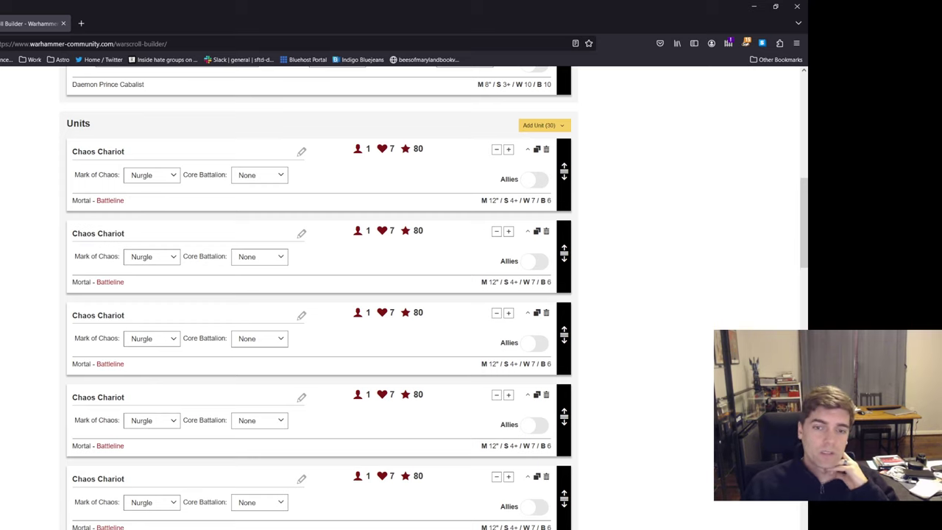
{"action": "scroll", "coordinate": [318, 294], "scroll_direction": "down", "scroll_amount": 1}
{"action": "scroll", "coordinate": [318, 295], "scroll_direction": "down", "scroll_amount": 4}
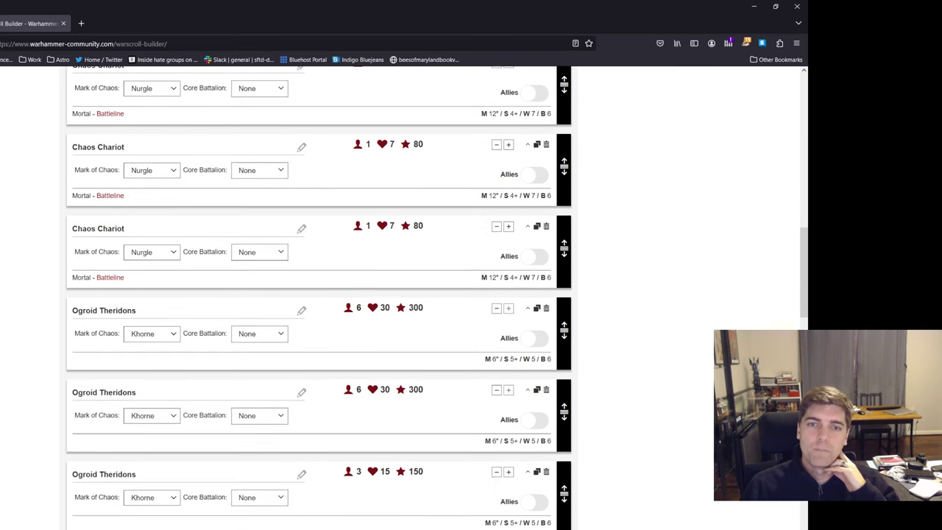
{"action": "scroll", "coordinate": [318, 295], "scroll_direction": "up", "scroll_amount": 5}
{"action": "scroll", "coordinate": [318, 294], "scroll_direction": "down", "scroll_amount": 1}
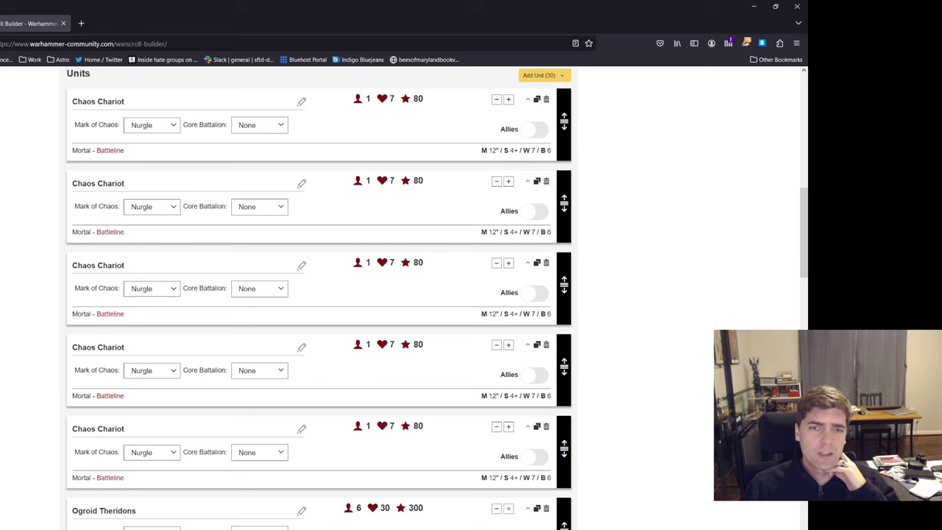
{"action": "scroll", "coordinate": [318, 294], "scroll_direction": "down", "scroll_amount": 2}
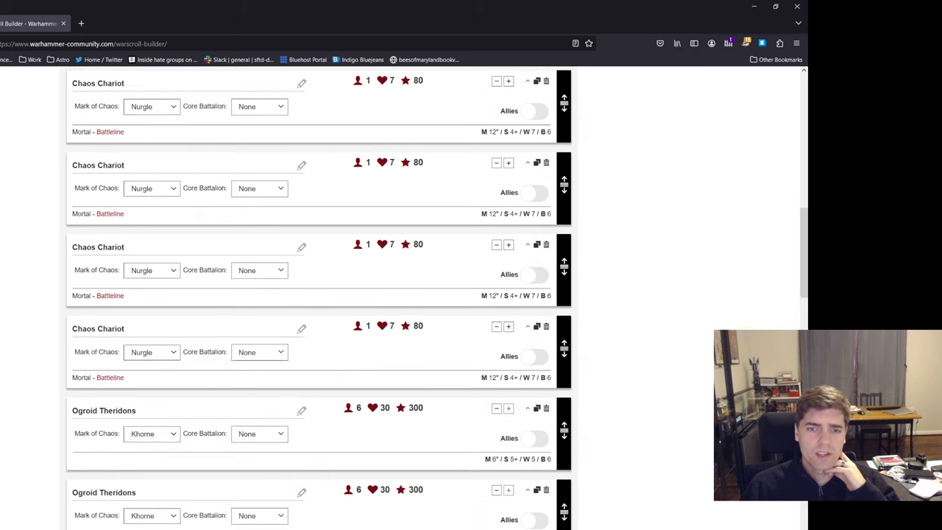
{"action": "scroll", "coordinate": [318, 294], "scroll_direction": "up", "scroll_amount": 1}
{"action": "scroll", "coordinate": [318, 294], "scroll_direction": "down", "scroll_amount": 5}
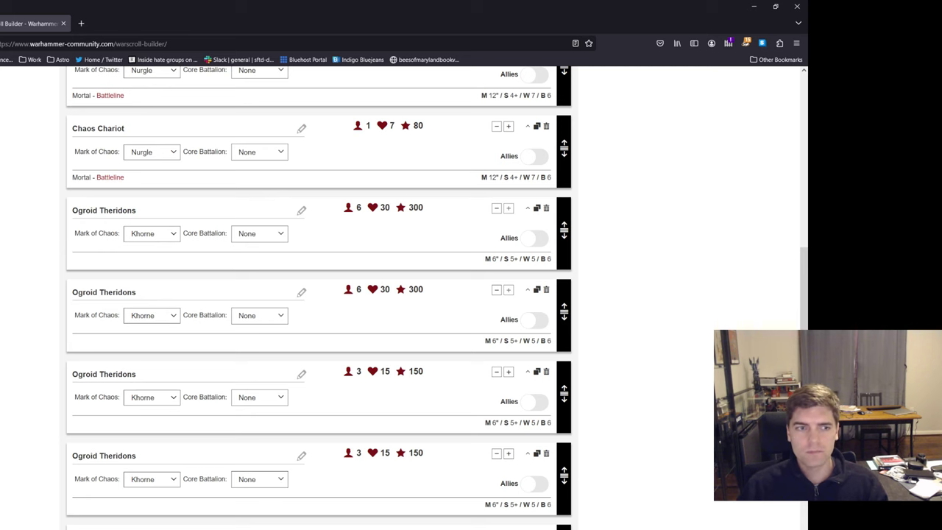
Return to the leaders and examine the Slaves to Darkness Daemon Prince's general role, artefact and spell
{"action": "scroll", "coordinate": [317, 294], "scroll_direction": "up", "scroll_amount": 15}
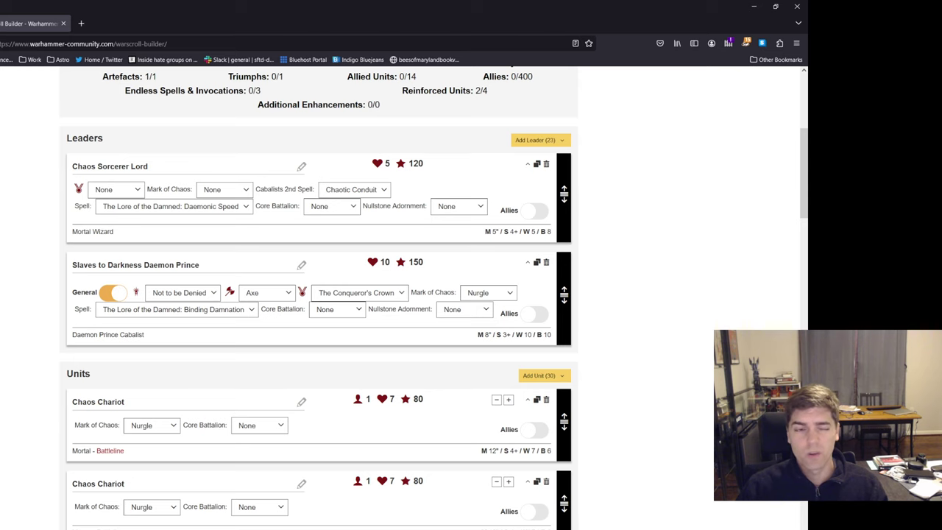
{"action": "scroll", "coordinate": [319, 298], "scroll_direction": "down", "scroll_amount": 1}
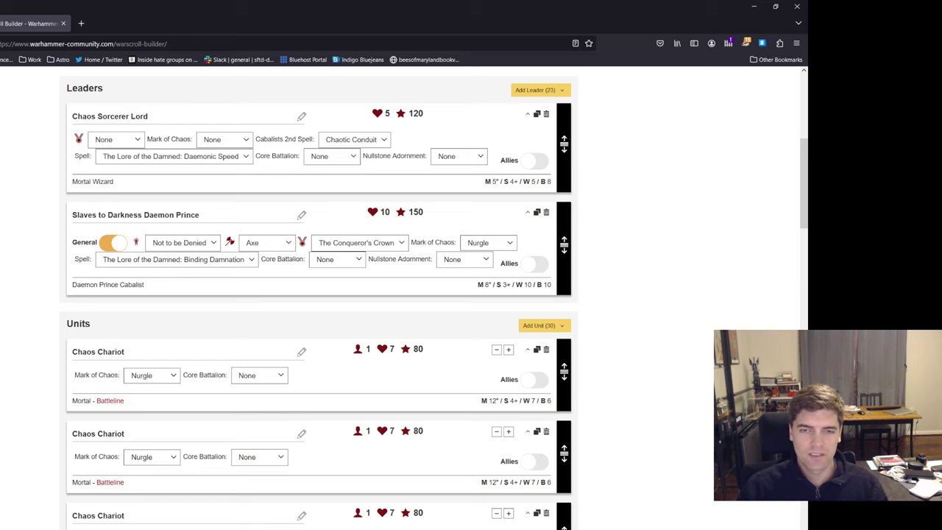
{"action": "scroll", "coordinate": [434, 297], "scroll_direction": "up", "scroll_amount": 1}
{"action": "left_click_drag", "start_coordinate": [83, 265], "coordinate": [97, 293]}
{"action": "left_click", "coordinate": [97, 293]}
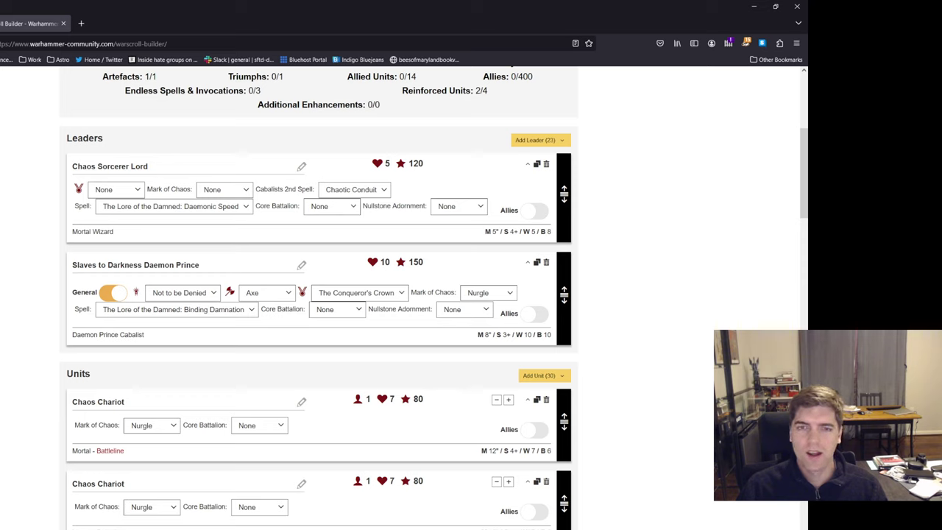
{"action": "left_click_drag", "start_coordinate": [72, 265], "coordinate": [198, 265]}
{"action": "left_click", "coordinate": [198, 265]}
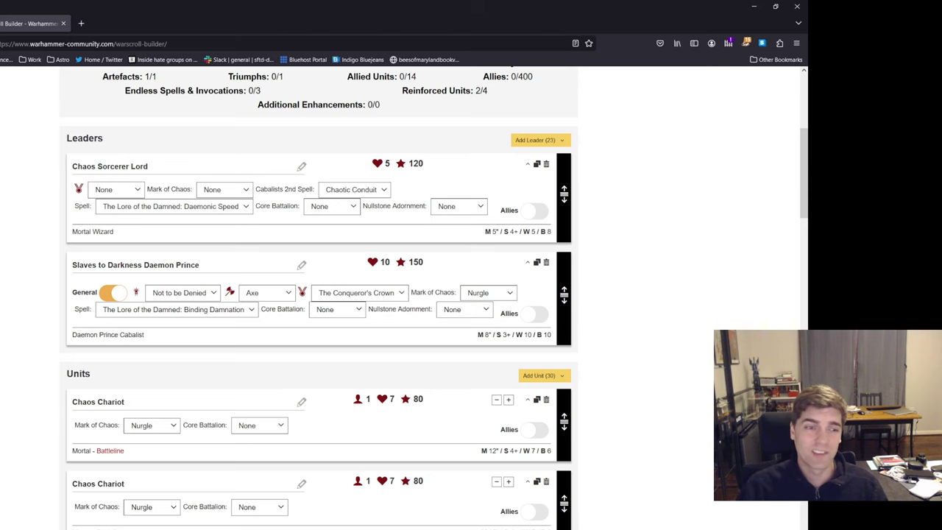
Review the whole list from the army summary through the Ogroid Theridons and The Unmade to the Chaos Warriors
{"action": "scroll", "coordinate": [434, 294], "scroll_direction": "down", "scroll_amount": 12}
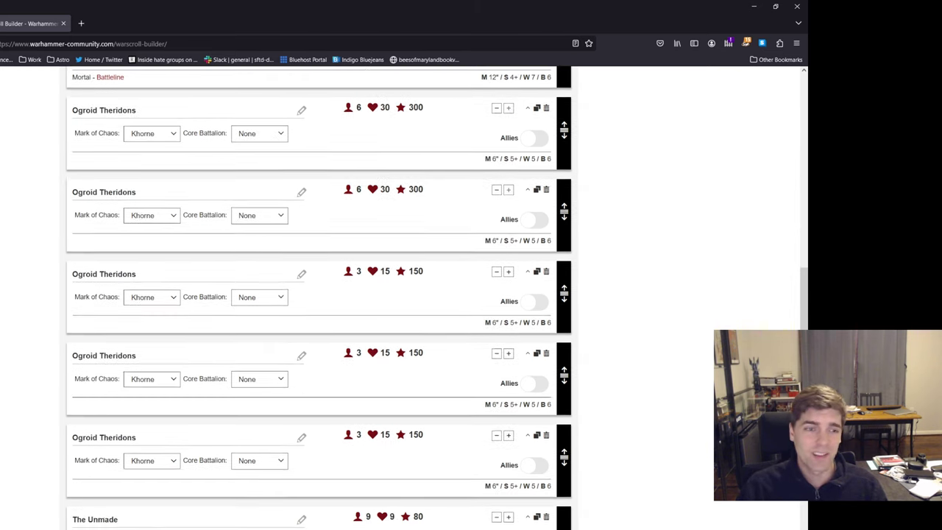
{"action": "scroll", "coordinate": [317, 295], "scroll_direction": "down", "scroll_amount": 2}
{"action": "scroll", "coordinate": [317, 295], "scroll_direction": "up", "scroll_amount": 2}
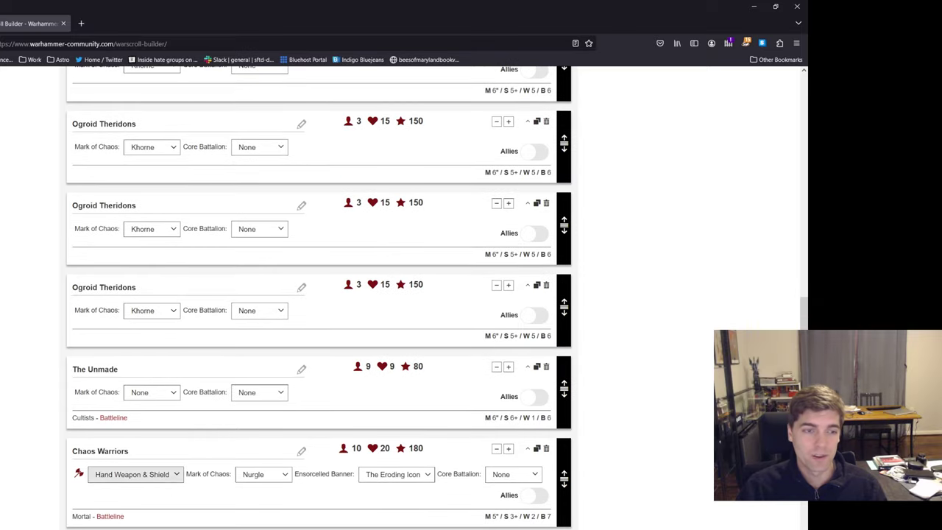
{"action": "scroll", "coordinate": [316, 295], "scroll_direction": "up", "scroll_amount": 3}
{"action": "scroll", "coordinate": [317, 295], "scroll_direction": "up", "scroll_amount": 15}
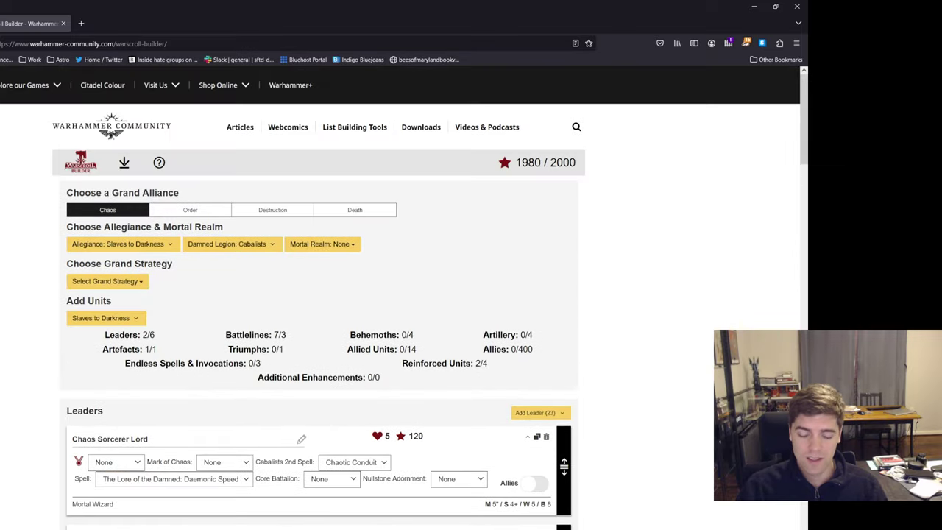
{"action": "scroll", "coordinate": [316, 294], "scroll_direction": "down", "scroll_amount": 7}
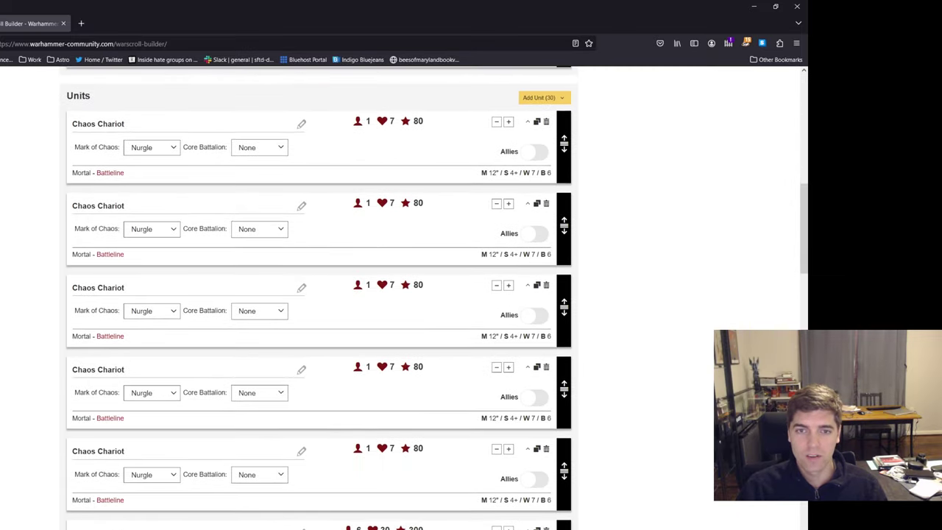
{"action": "scroll", "coordinate": [316, 295], "scroll_direction": "down", "scroll_amount": 2}
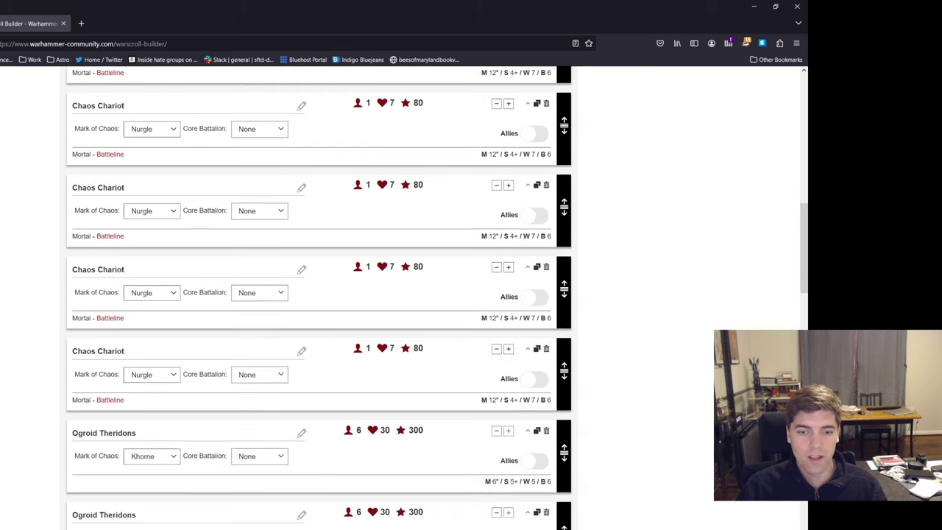
{"action": "scroll", "coordinate": [316, 295], "scroll_direction": "up", "scroll_amount": 3}
{"action": "scroll", "coordinate": [316, 294], "scroll_direction": "down", "scroll_amount": 10}
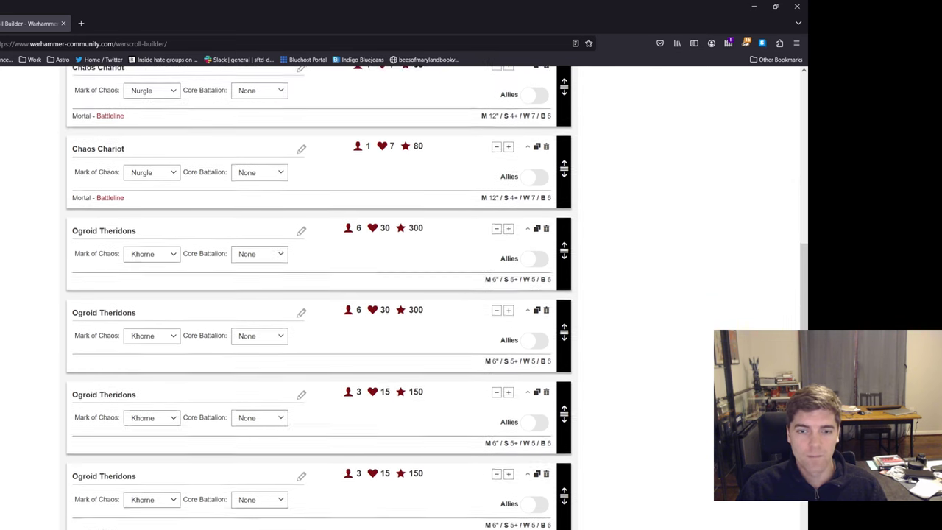
{"action": "scroll", "coordinate": [316, 294], "scroll_direction": "down", "scroll_amount": 5}
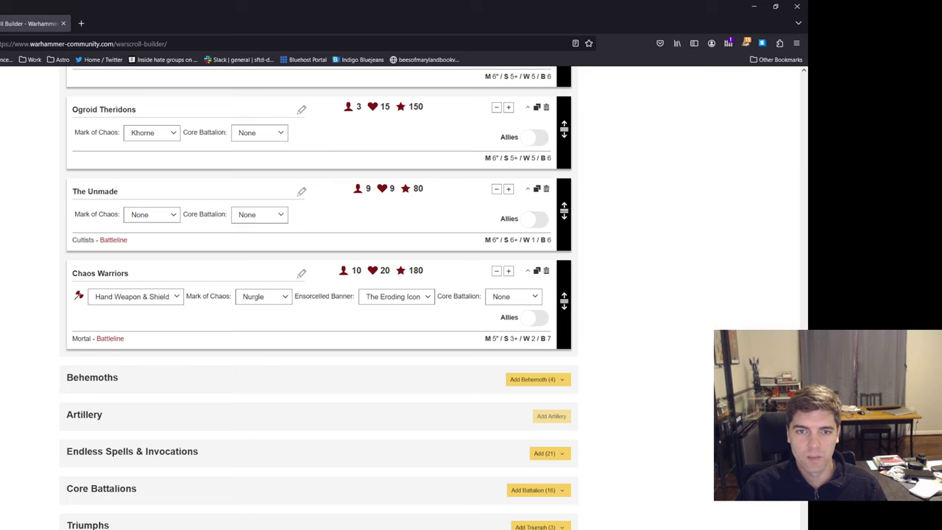
{"action": "left_click_drag", "start_coordinate": [86, 273], "coordinate": [129, 273]}
{"action": "left_click", "coordinate": [130, 273]}
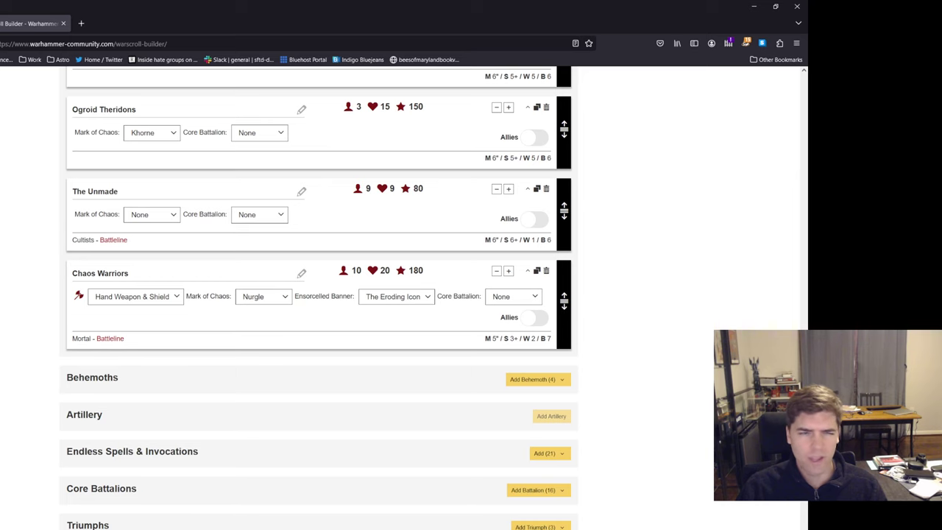
Recheck the Chaos Chariots against the leaders, ending on the Chaos Sorcerer Lord's entry
{"action": "scroll", "coordinate": [316, 295], "scroll_direction": "up", "scroll_amount": 15}
{"action": "scroll", "coordinate": [317, 295], "scroll_direction": "down", "scroll_amount": 8}
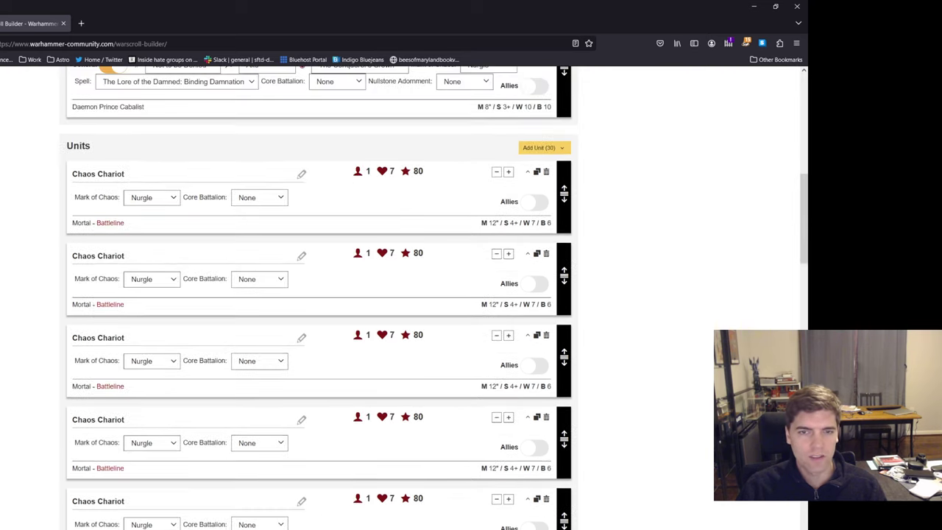
{"action": "scroll", "coordinate": [316, 295], "scroll_direction": "down", "scroll_amount": 2}
{"action": "scroll", "coordinate": [316, 294], "scroll_direction": "up", "scroll_amount": 2}
{"action": "left_click_drag", "start_coordinate": [72, 174], "coordinate": [125, 174]}
{"action": "left_click", "coordinate": [125, 173]}
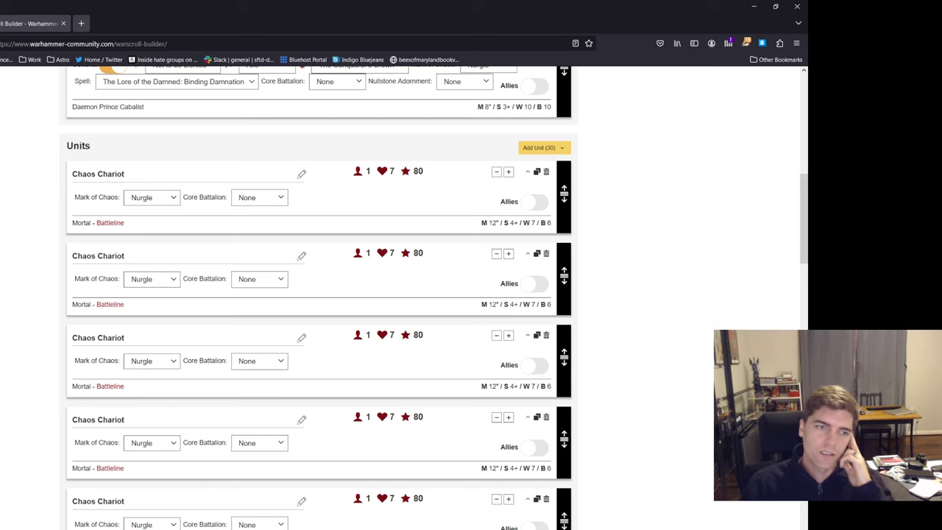
{"action": "scroll", "coordinate": [316, 294], "scroll_direction": "up", "scroll_amount": 3}
{"action": "scroll", "coordinate": [316, 294], "scroll_direction": "down", "scroll_amount": 1}
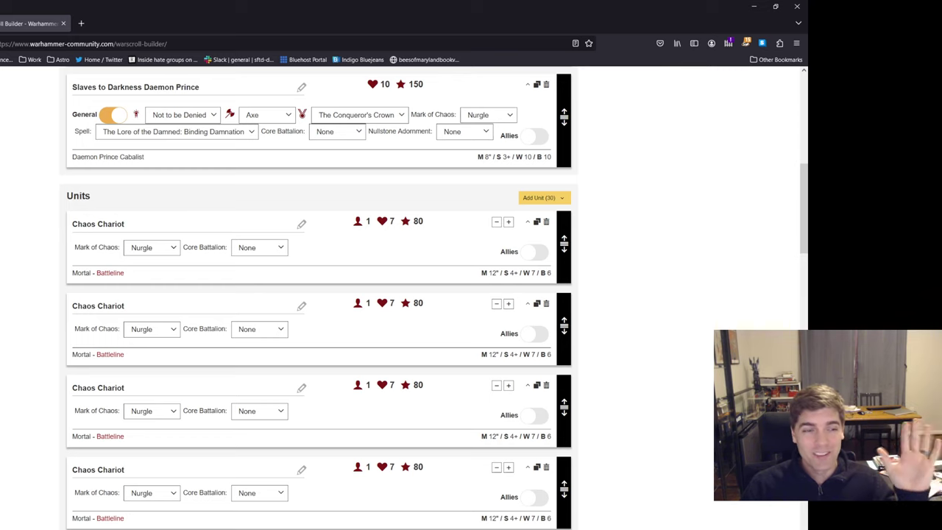
{"action": "scroll", "coordinate": [316, 295], "scroll_direction": "up", "scroll_amount": 3}
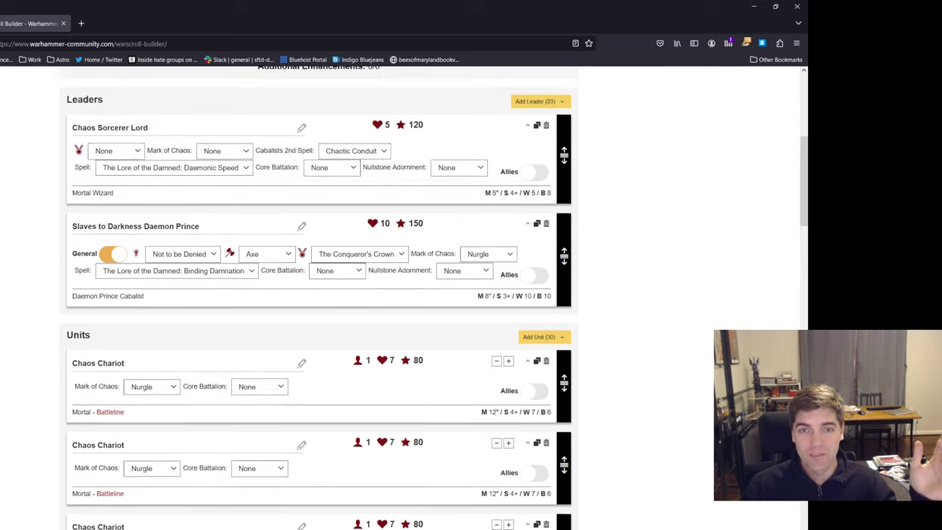
{"action": "left_click_drag", "start_coordinate": [76, 139], "coordinate": [147, 139]}
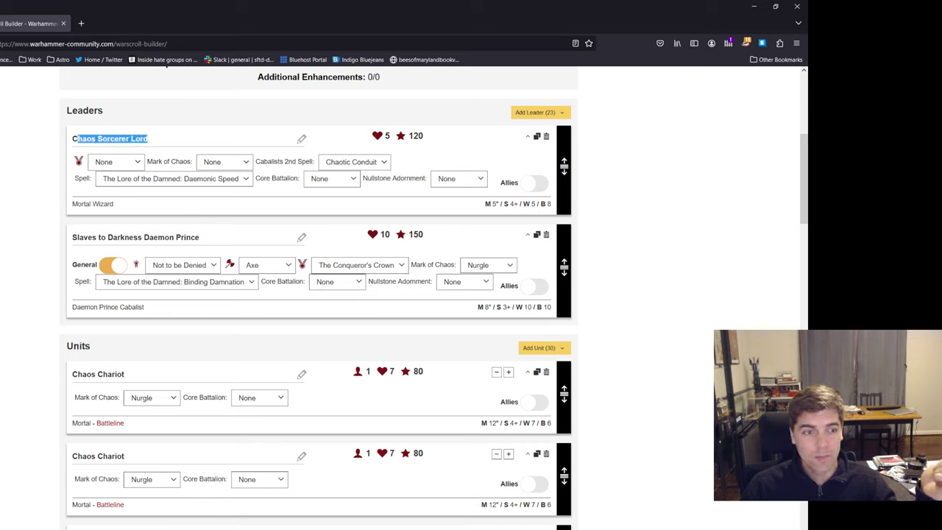
Compare the Chaos Sorcerer Lord's entry with the Chaos Warriors at the end of the units
{"action": "left_click_drag", "start_coordinate": [72, 139], "coordinate": [148, 138]}
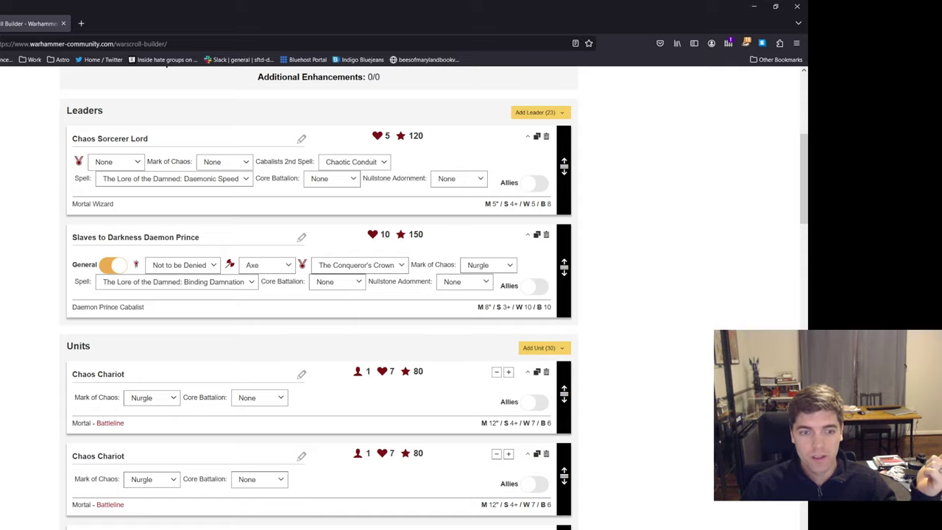
{"action": "scroll", "coordinate": [316, 295], "scroll_direction": "down", "scroll_amount": 12}
{"action": "scroll", "coordinate": [316, 294], "scroll_direction": "down", "scroll_amount": 5}
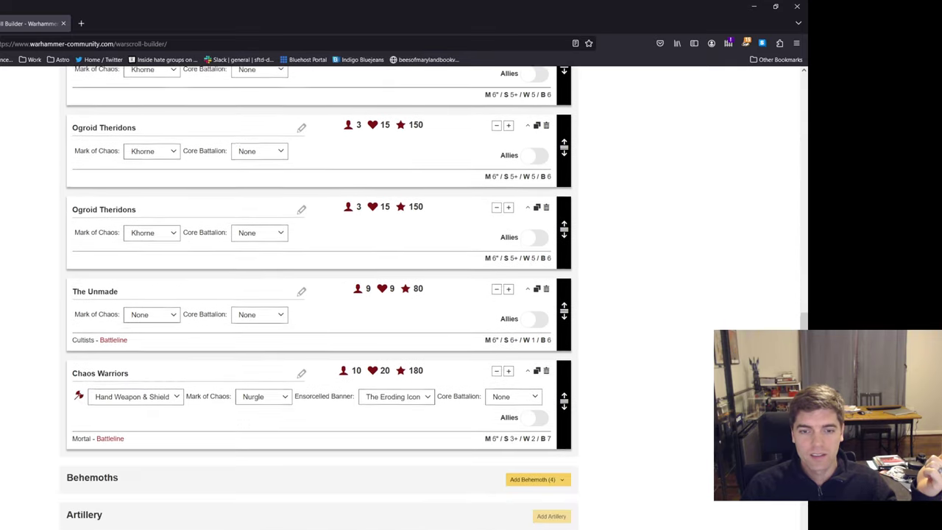
{"action": "left_click_drag", "start_coordinate": [81, 273], "coordinate": [128, 273]}
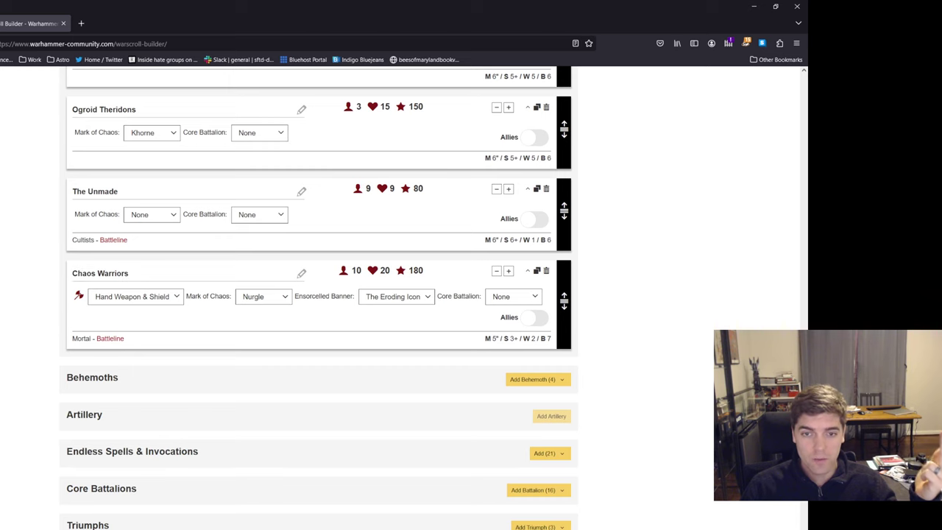
{"action": "scroll", "coordinate": [316, 295], "scroll_direction": "up", "scroll_amount": 3}
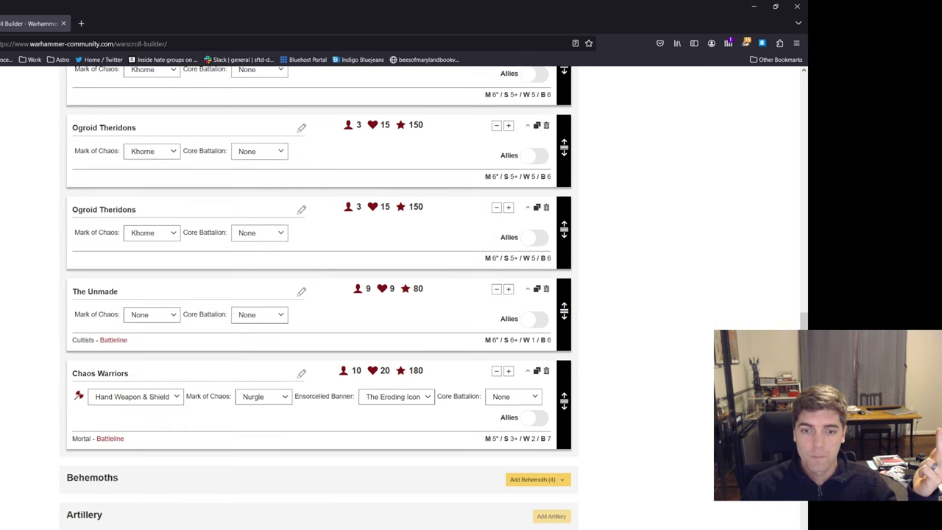
Return to the leaders and compare the first Chaos Chariot with the Slaves to Darkness Daemon Prince
{"action": "scroll", "coordinate": [317, 294], "scroll_direction": "up", "scroll_amount": 3}
{"action": "scroll", "coordinate": [316, 295], "scroll_direction": "up", "scroll_amount": 10}
{"action": "scroll", "coordinate": [317, 295], "scroll_direction": "up", "scroll_amount": 3}
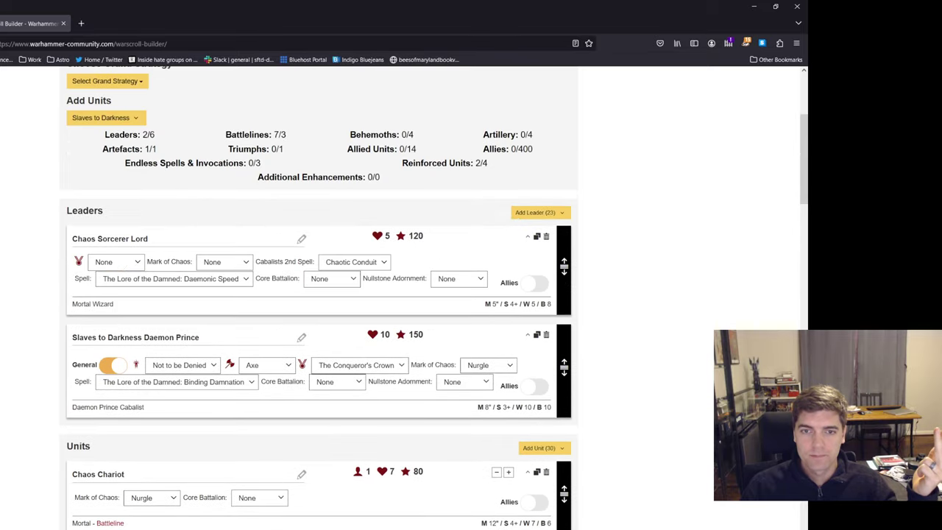
{"action": "scroll", "coordinate": [317, 294], "scroll_direction": "down", "scroll_amount": 1}
{"action": "scroll", "coordinate": [317, 294], "scroll_direction": "down", "scroll_amount": 3}
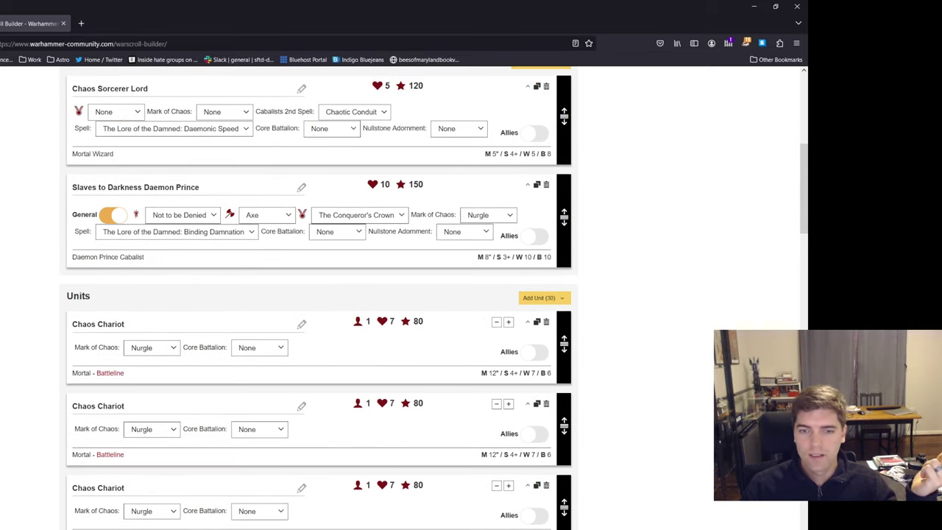
{"action": "left_click_drag", "start_coordinate": [124, 325], "coordinate": [72, 325]}
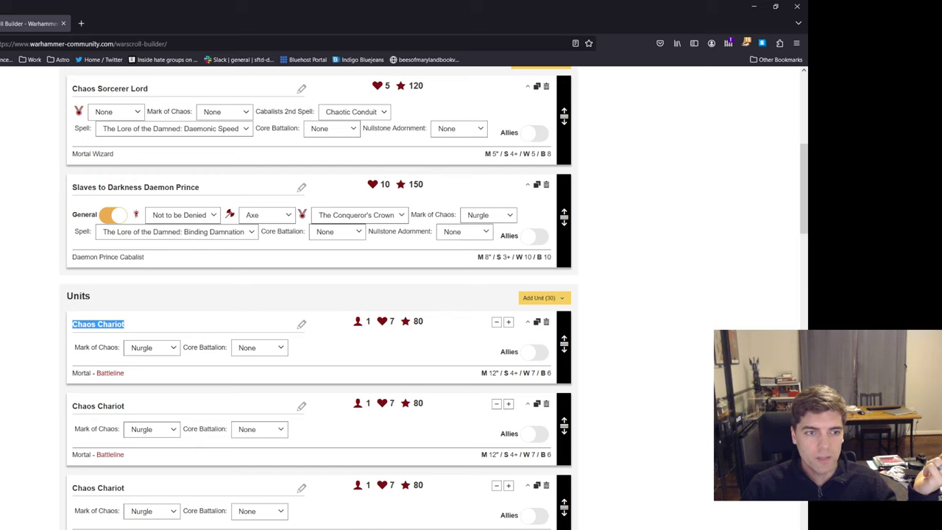
{"action": "left_click_drag", "start_coordinate": [72, 187], "coordinate": [200, 187]}
{"action": "left_click", "coordinate": [199, 187]}
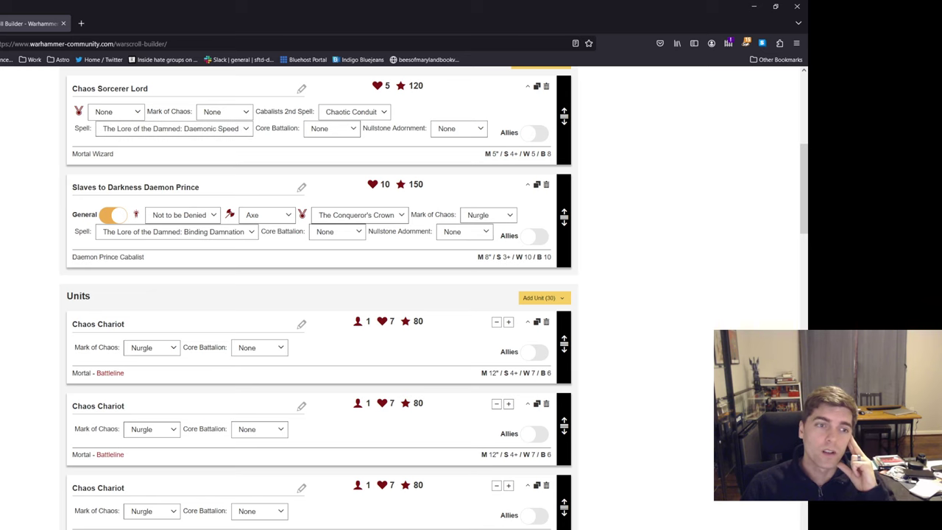
Examine the leaders' entries, moving from the Daemon Prince to the Chaos Sorcerer Lord
{"action": "scroll", "coordinate": [318, 294], "scroll_direction": "up", "scroll_amount": 2}
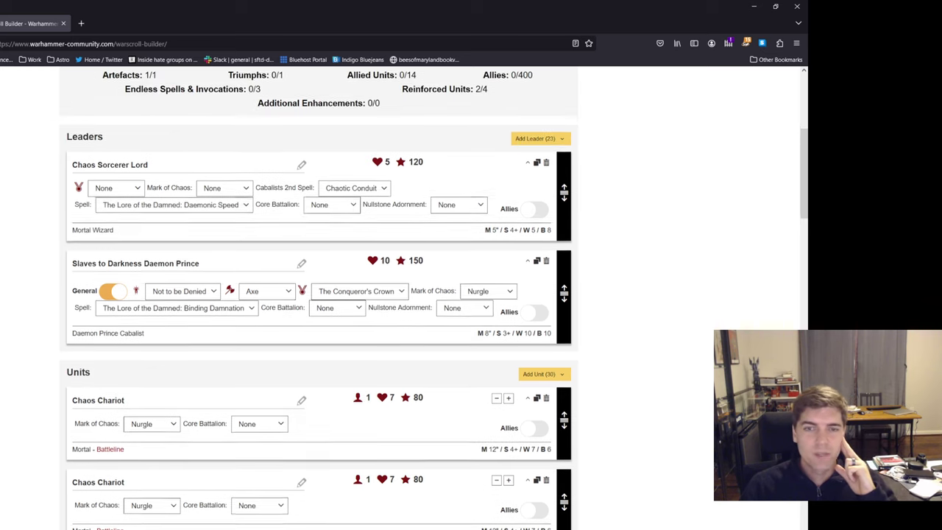
{"action": "triple_click", "coordinate": [135, 287]}
{"action": "left_click_drag", "start_coordinate": [196, 287], "coordinate": [424, 286]}
{"action": "left_click_drag", "start_coordinate": [73, 188], "coordinate": [148, 189]}
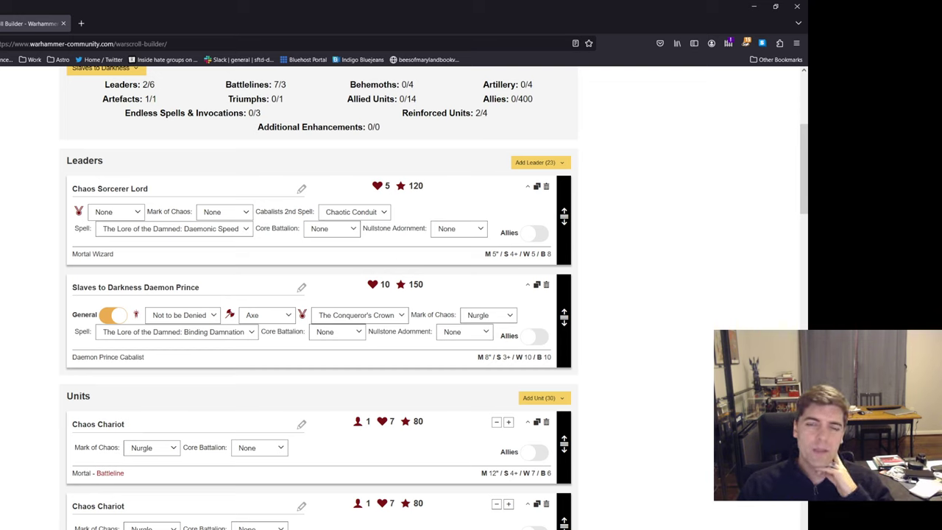
{"action": "left_click_drag", "start_coordinate": [72, 189], "coordinate": [148, 188]}
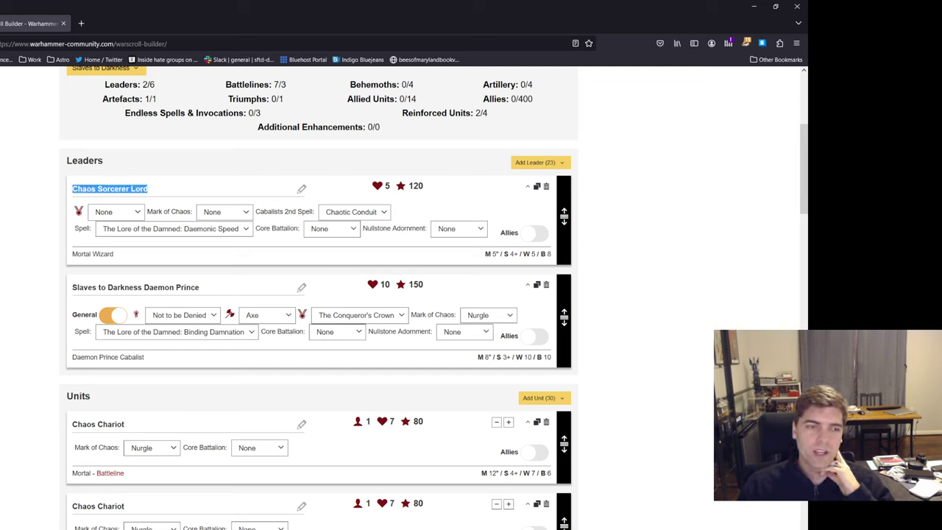
{"action": "key", "text": "Escape"}
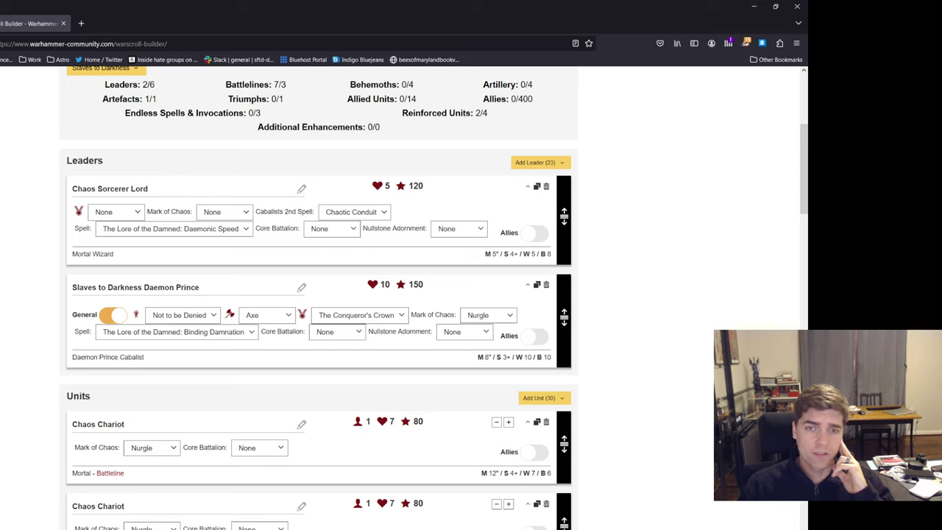
{"action": "mouse_move", "coordinate": [149, 189]}
{"action": "left_mouse_down"}
{"action": "mouse_move", "coordinate": [72, 189]}
{"action": "mouse_move", "coordinate": [148, 189]}
{"action": "left_mouse_up"}
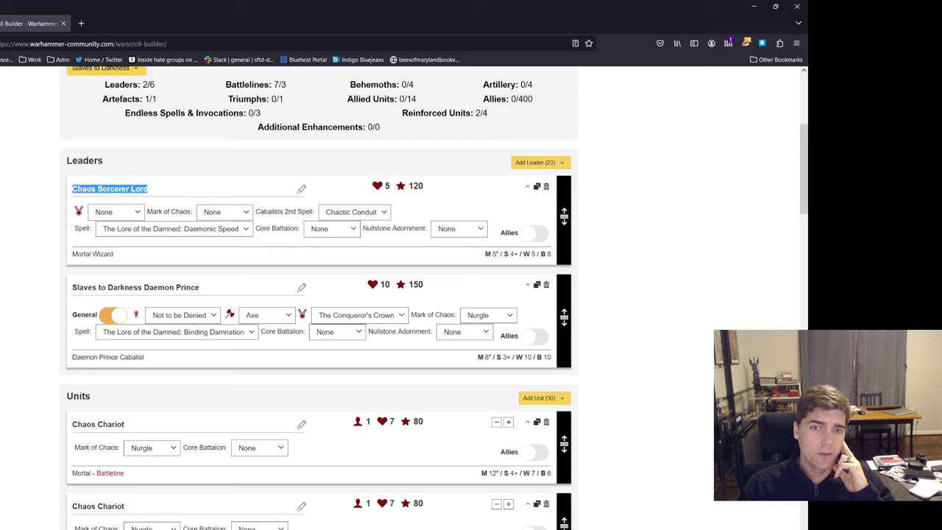
{"action": "left_click", "coordinate": [149, 189]}
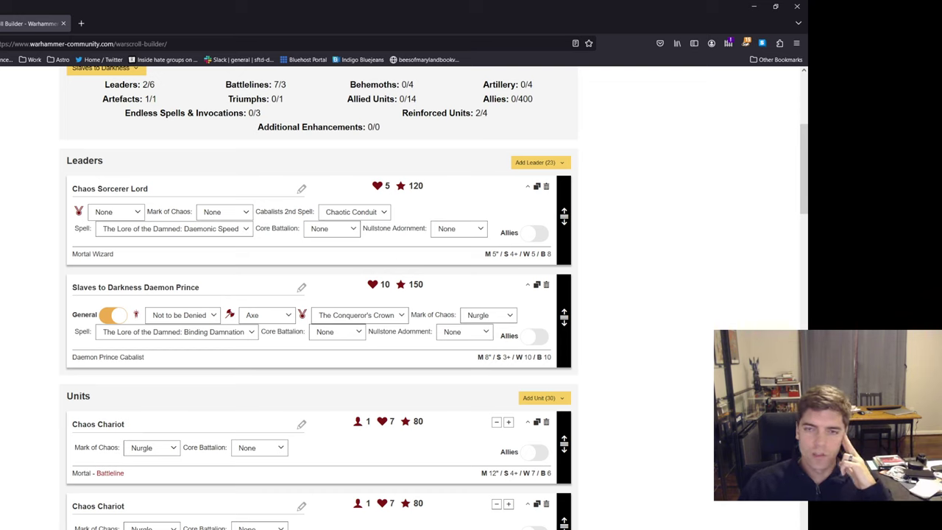
Review the units from the Chaos Chariots through the Ogroid Theridons to the Chaos Warriors, and return to the Chaos Chariots
{"action": "scroll", "coordinate": [318, 295], "scroll_direction": "down", "scroll_amount": 1}
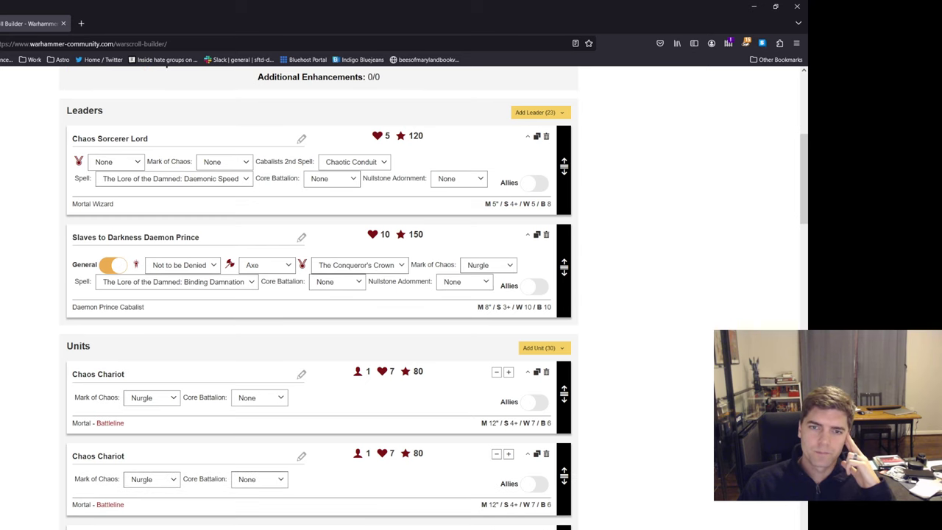
{"action": "scroll", "coordinate": [319, 294], "scroll_direction": "down", "scroll_amount": 4}
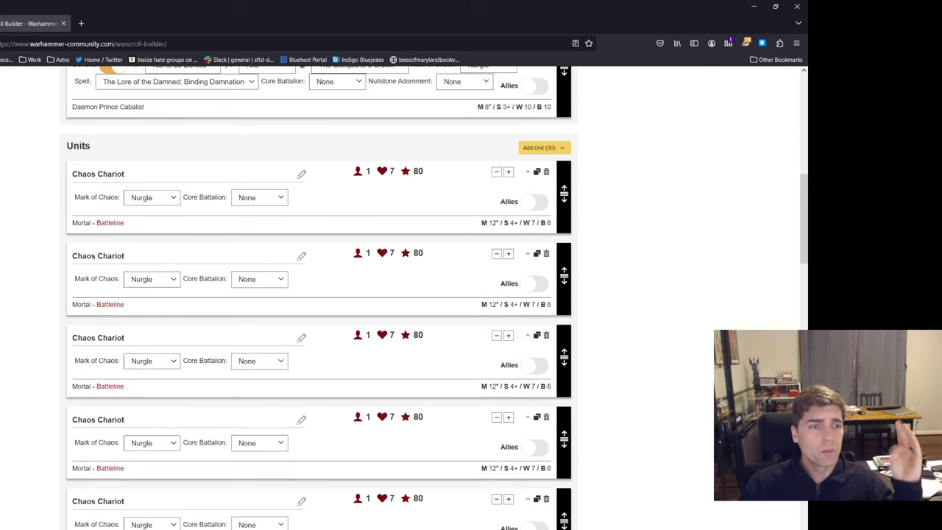
{"action": "scroll", "coordinate": [319, 295], "scroll_direction": "down", "scroll_amount": 13}
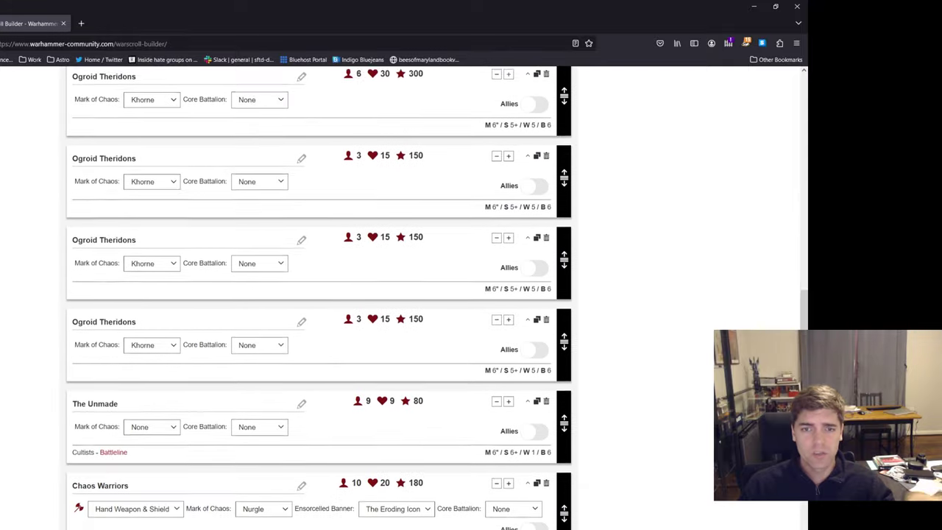
{"action": "scroll", "coordinate": [319, 294], "scroll_direction": "up", "scroll_amount": 10}
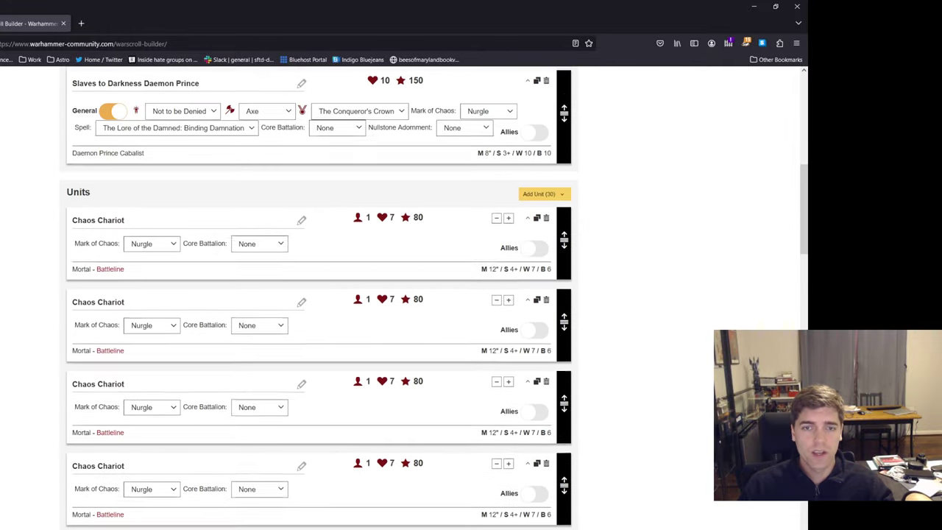
{"action": "scroll", "coordinate": [319, 294], "scroll_direction": "down", "scroll_amount": 3}
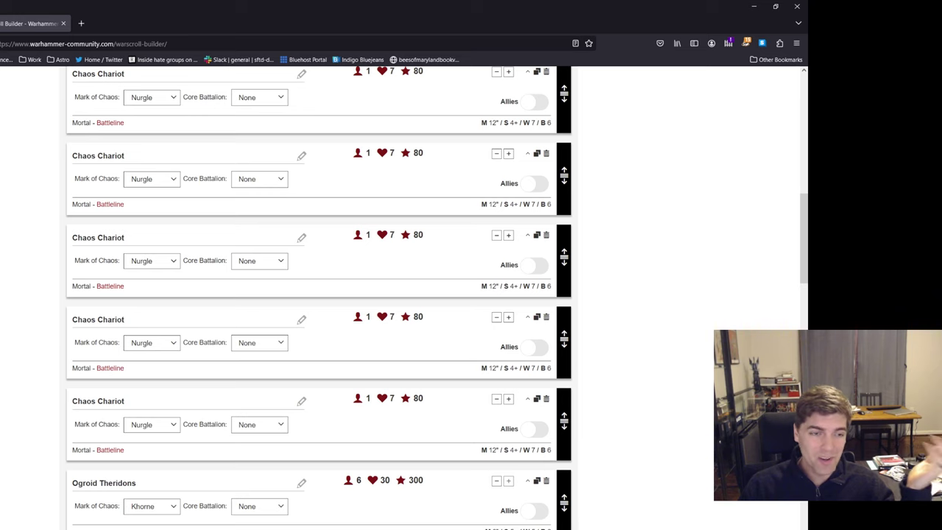
{"action": "scroll", "coordinate": [151, 260], "scroll_direction": "up", "scroll_amount": 2}
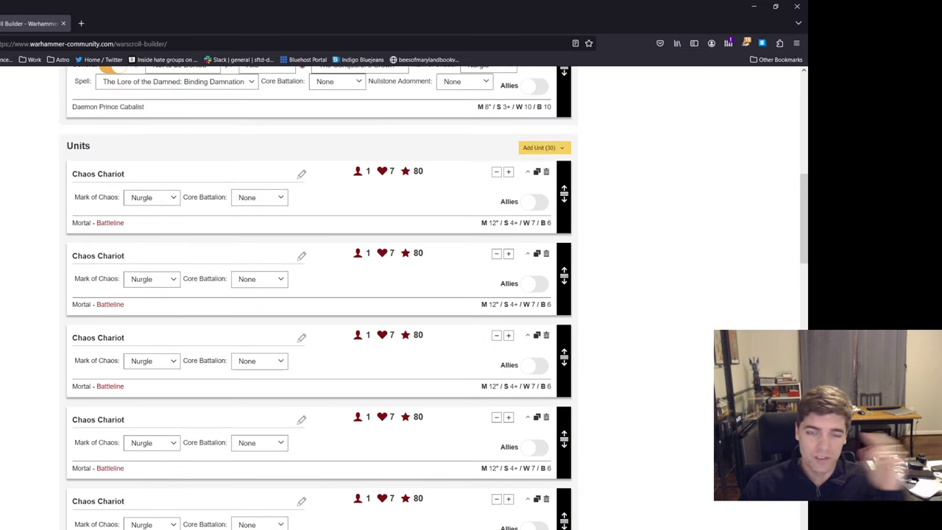
{"action": "scroll", "coordinate": [151, 260], "scroll_direction": "down", "scroll_amount": 7}
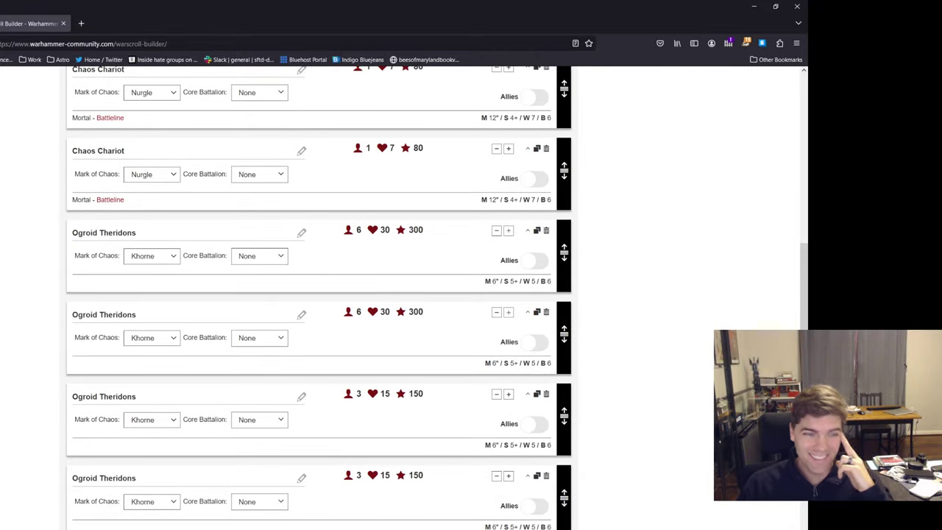
{"action": "scroll", "coordinate": [318, 295], "scroll_direction": "up", "scroll_amount": 6}
{"action": "scroll", "coordinate": [318, 295], "scroll_direction": "up", "scroll_amount": 4}
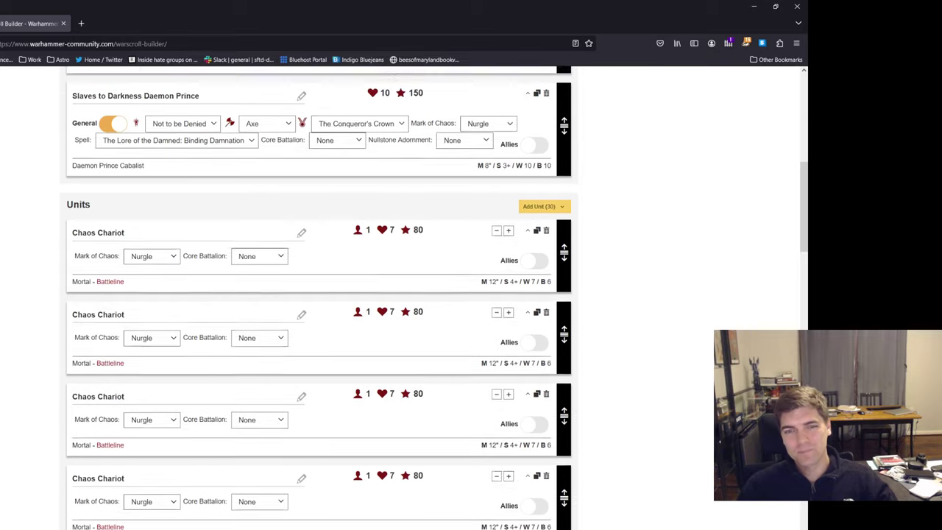
Go over the Nurgle-marked Chaos Chariots again, from below the leaders down to the first Ogroid Theridons
{"action": "scroll", "coordinate": [318, 295], "scroll_direction": "down", "scroll_amount": 2}
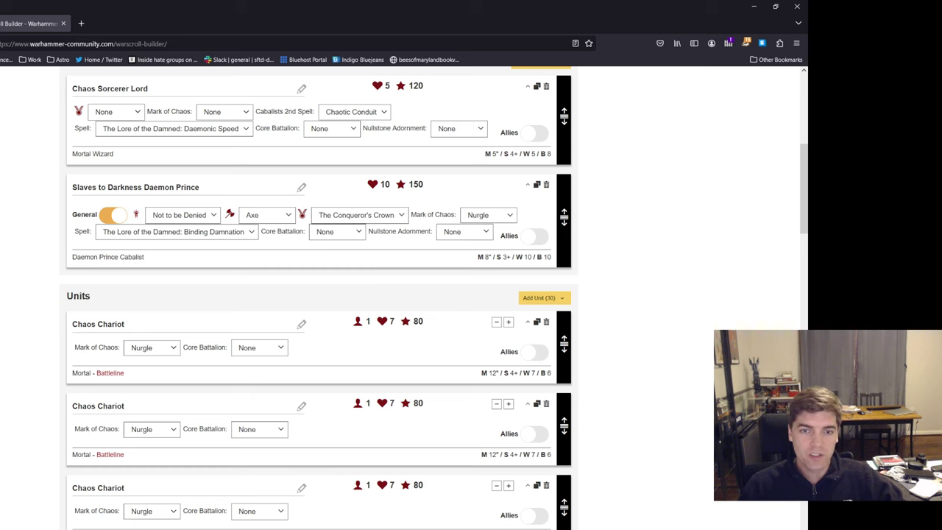
{"action": "scroll", "coordinate": [318, 295], "scroll_direction": "down", "scroll_amount": 3}
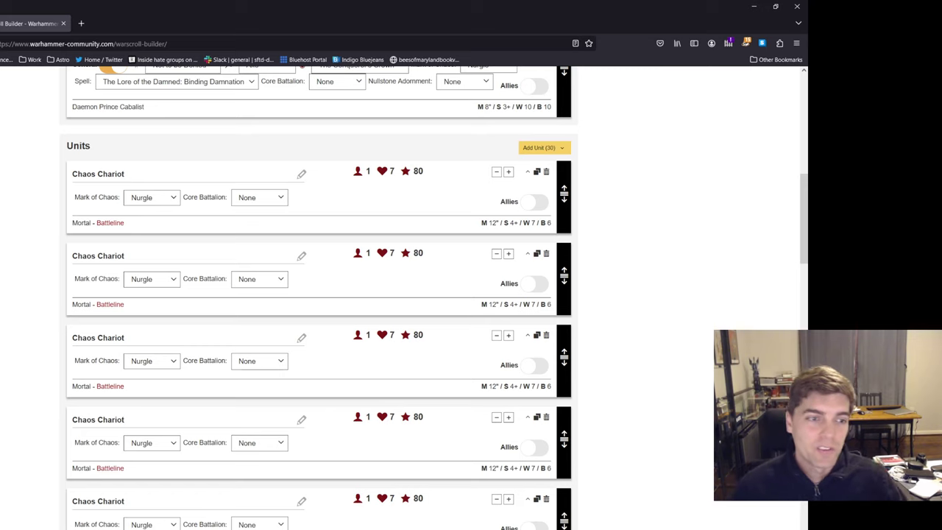
{"action": "scroll", "coordinate": [316, 294], "scroll_direction": "down", "scroll_amount": 4}
{"action": "scroll", "coordinate": [316, 294], "scroll_direction": "down", "scroll_amount": 1}
{"action": "scroll", "coordinate": [317, 294], "scroll_direction": "up", "scroll_amount": 3}
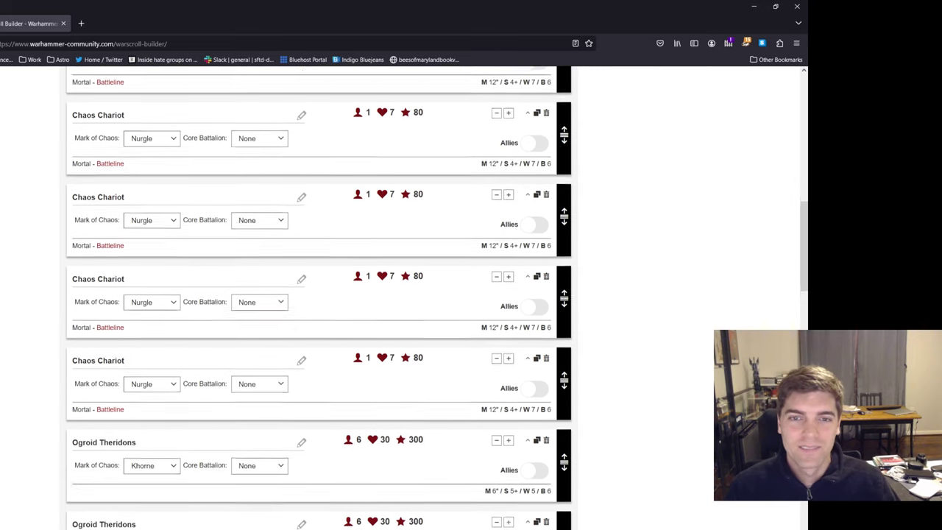
{"action": "scroll", "coordinate": [316, 294], "scroll_direction": "down", "scroll_amount": 4}
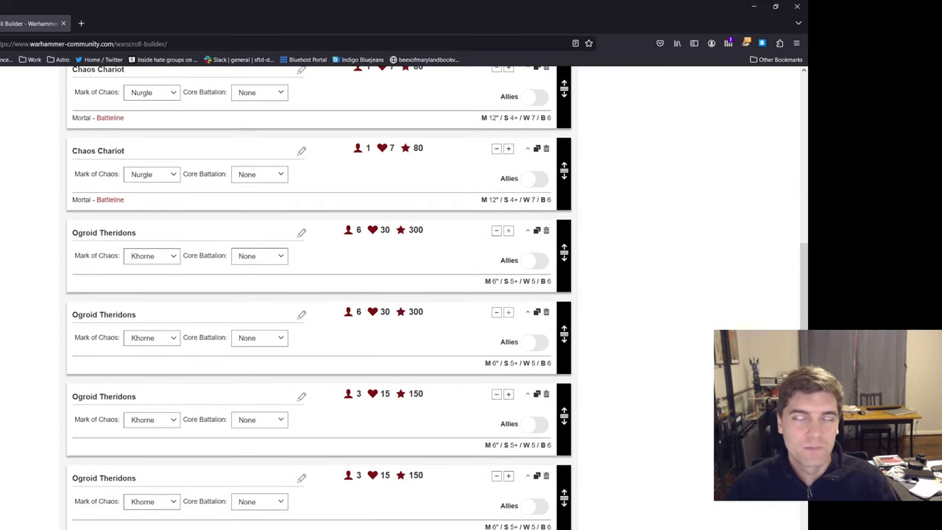
Examine the Khorne-marked Ogroid Theridons entries, comparing their unit sizes and points down to The Unmade
{"action": "scroll", "coordinate": [317, 294], "scroll_direction": "down", "scroll_amount": 1}
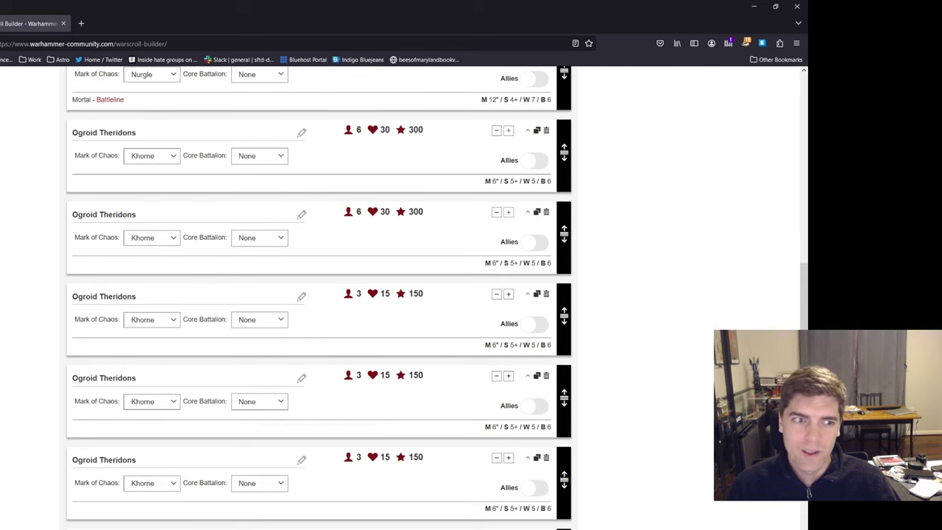
{"action": "scroll", "coordinate": [316, 294], "scroll_direction": "down", "scroll_amount": 1}
{"action": "scroll", "coordinate": [317, 295], "scroll_direction": "down", "scroll_amount": 1}
{"action": "scroll", "coordinate": [317, 294], "scroll_direction": "up", "scroll_amount": 1}
{"action": "scroll", "coordinate": [317, 294], "scroll_direction": "down", "scroll_amount": 1}
{"action": "scroll", "coordinate": [317, 294], "scroll_direction": "up", "scroll_amount": 1}
{"action": "scroll", "coordinate": [316, 295], "scroll_direction": "up", "scroll_amount": 1}
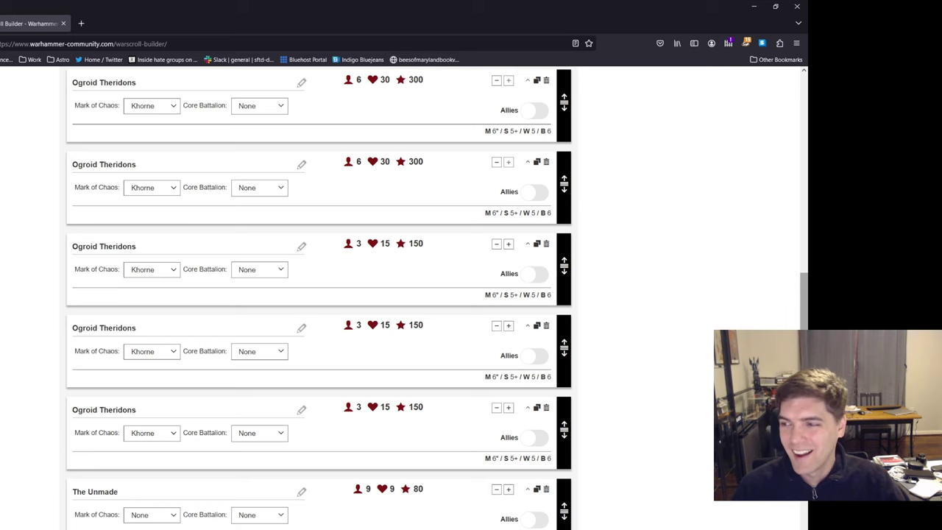
{"action": "scroll", "coordinate": [437, 298], "scroll_direction": "down", "scroll_amount": 1}
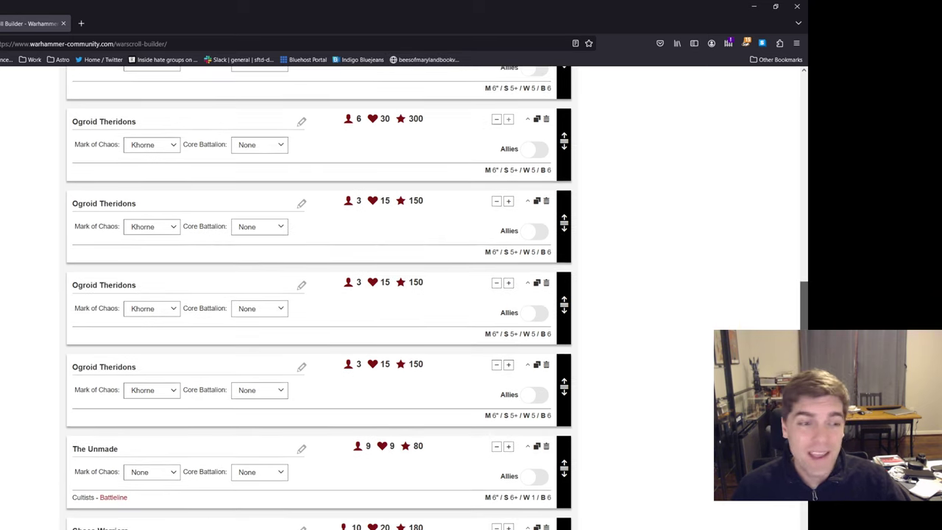
{"action": "scroll", "coordinate": [436, 298], "scroll_direction": "up", "scroll_amount": 2}
{"action": "scroll", "coordinate": [436, 298], "scroll_direction": "down", "scroll_amount": 1}
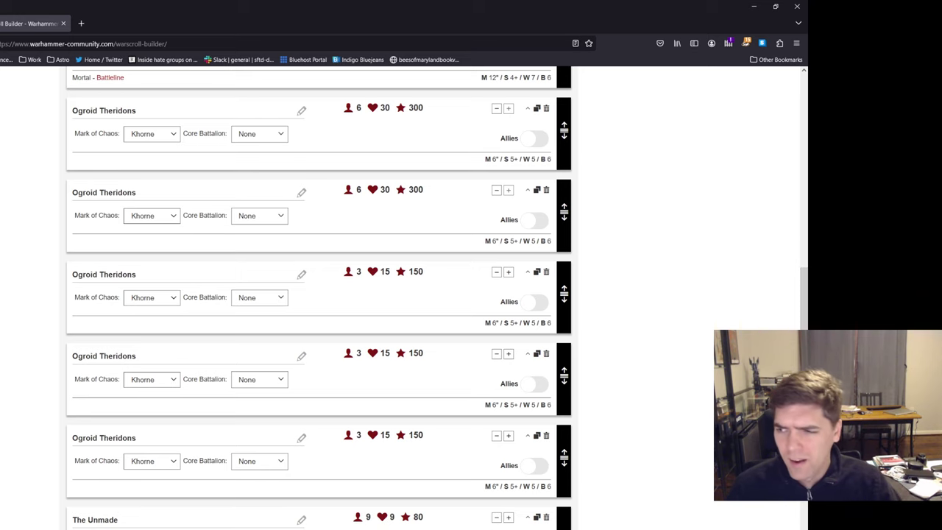
{"action": "scroll", "coordinate": [319, 295], "scroll_direction": "up", "scroll_amount": 1}
{"action": "scroll", "coordinate": [319, 294], "scroll_direction": "down", "scroll_amount": 1}
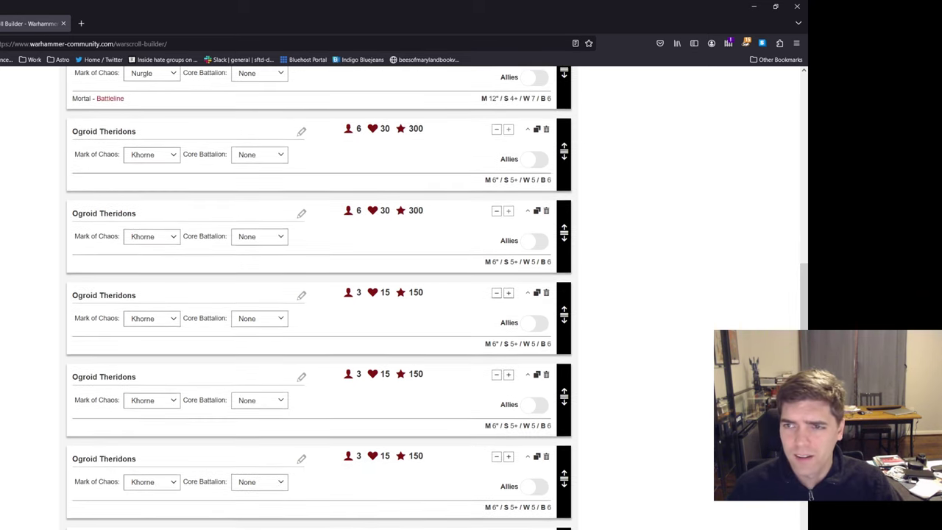
{"action": "scroll", "coordinate": [319, 298], "scroll_direction": "down", "scroll_amount": 1}
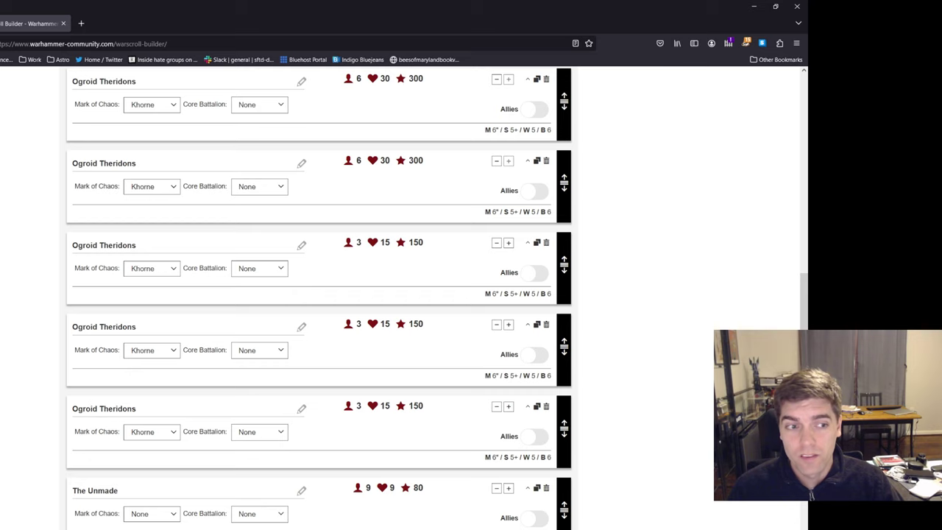
Recheck the Chaos Chariots and examine the Chaos Warriors' entry at the end of the units
{"action": "scroll", "coordinate": [319, 298], "scroll_direction": "up", "scroll_amount": 5}
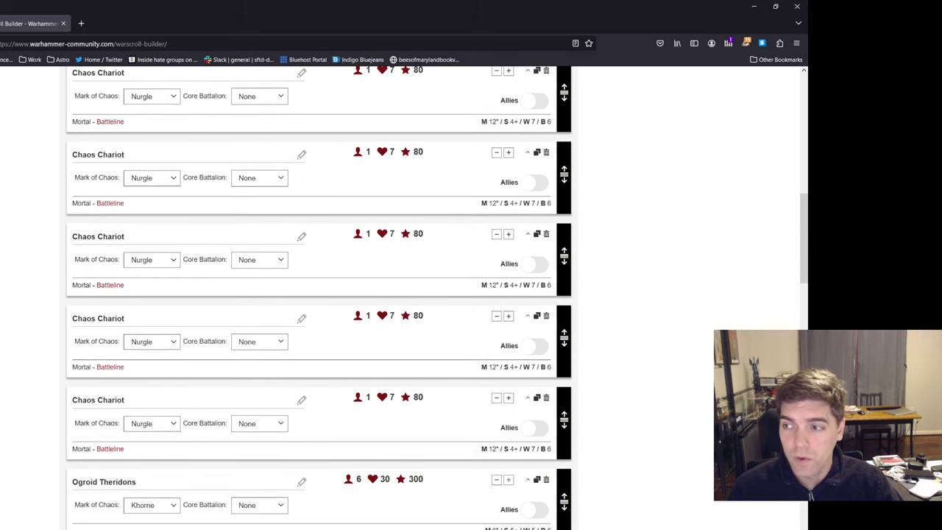
{"action": "scroll", "coordinate": [319, 298], "scroll_direction": "down", "scroll_amount": 10}
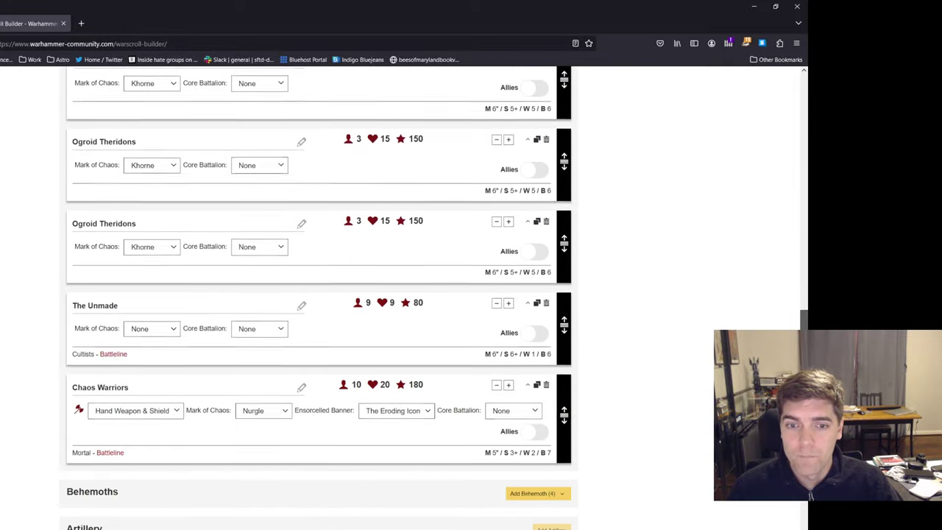
{"action": "scroll", "coordinate": [319, 298], "scroll_direction": "down", "scroll_amount": 1}
{"action": "left_click_drag", "start_coordinate": [72, 366], "coordinate": [130, 366]}
{"action": "left_click", "coordinate": [130, 366]}
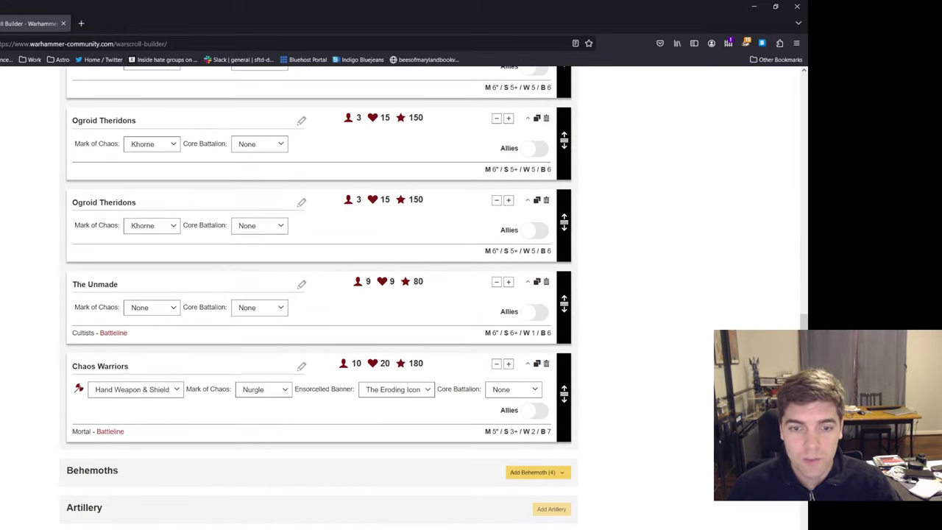
Check The Unmade's entry, and go over the Chaos Sorcerer Lord, the Daemon Prince and the Chaos Chariots below them
{"action": "left_click_drag", "start_coordinate": [97, 284], "coordinate": [73, 284]}
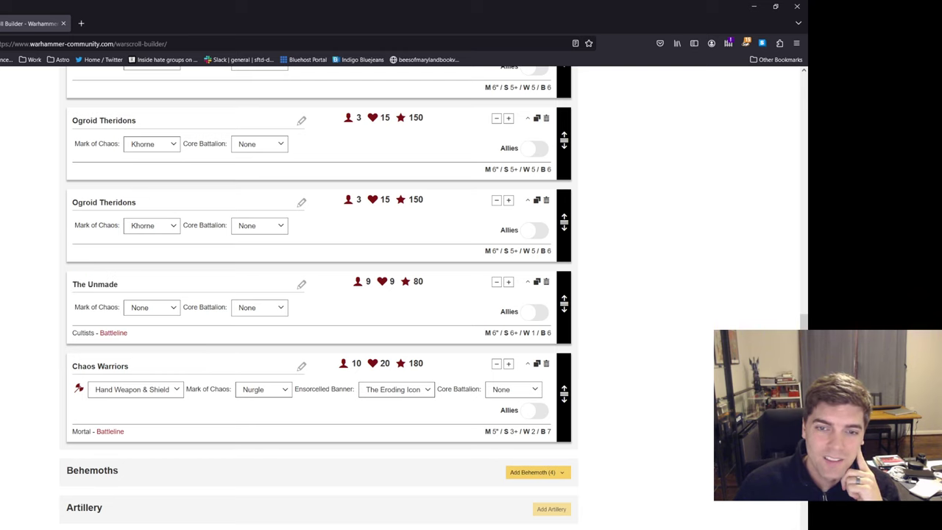
{"action": "scroll", "coordinate": [434, 294], "scroll_direction": "up", "scroll_amount": 6}
{"action": "scroll", "coordinate": [436, 296], "scroll_direction": "up", "scroll_amount": 10}
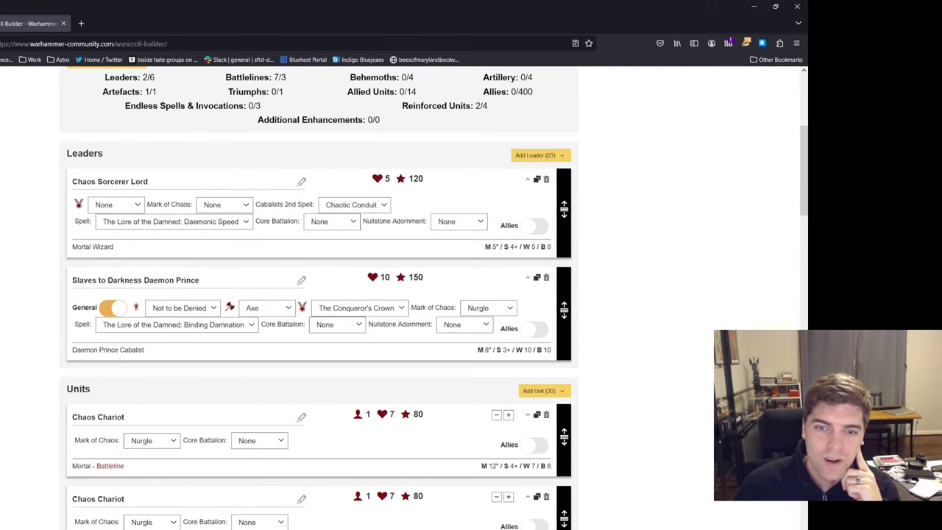
{"action": "left_click_drag", "start_coordinate": [72, 280], "coordinate": [199, 281]}
{"action": "mouse_move", "coordinate": [148, 182]}
{"action": "left_mouse_down"}
{"action": "mouse_move", "coordinate": [416, 179]}
{"action": "mouse_move", "coordinate": [86, 181]}
{"action": "mouse_move", "coordinate": [148, 182]}
{"action": "left_mouse_up"}
{"action": "scroll", "coordinate": [319, 294], "scroll_direction": "down", "scroll_amount": 1}
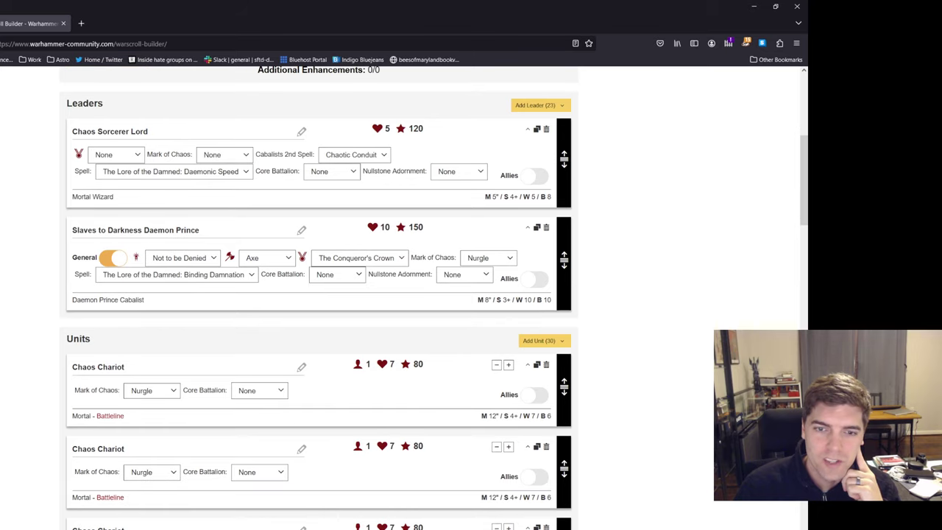
{"action": "scroll", "coordinate": [319, 295], "scroll_direction": "down", "scroll_amount": 2}
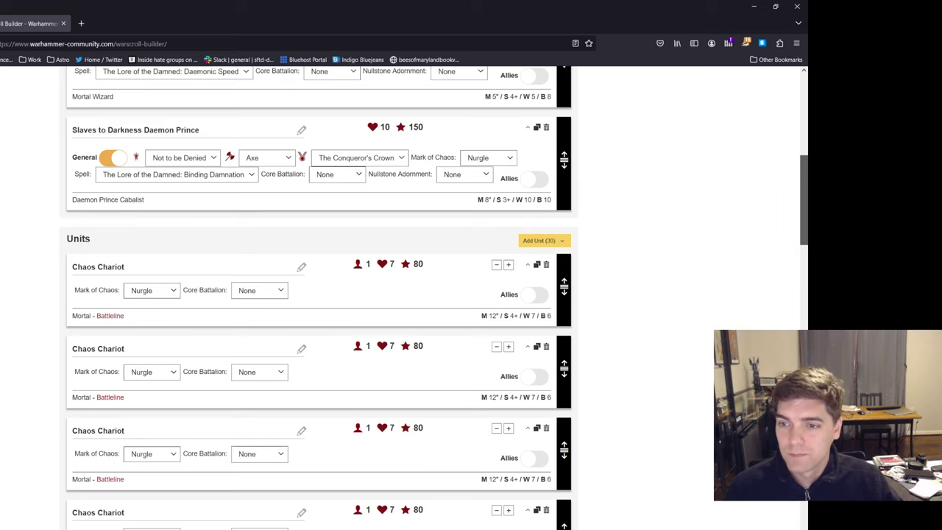
{"action": "scroll", "coordinate": [435, 297], "scroll_direction": "down", "scroll_amount": 1}
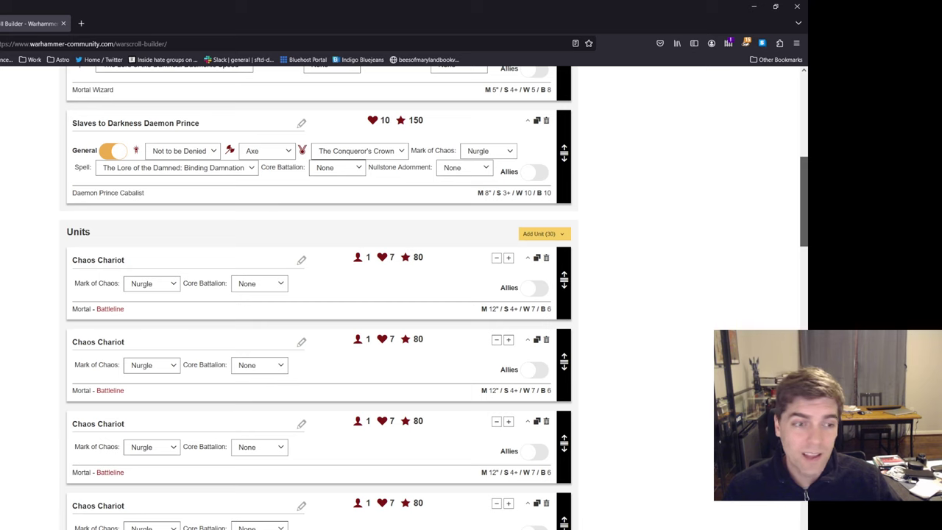
{"action": "scroll", "coordinate": [434, 298], "scroll_direction": "down", "scroll_amount": 1}
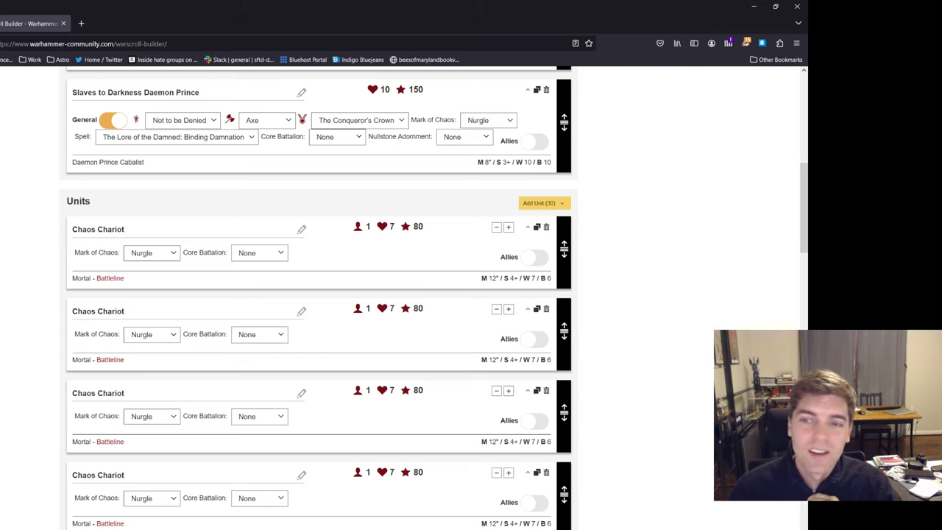
Re-examine the two leaders' entries, comparing the Chaos Sorcerer Lord with the Slaves to Darkness Daemon Prince
{"action": "scroll", "coordinate": [434, 298], "scroll_direction": "up", "scroll_amount": 2}
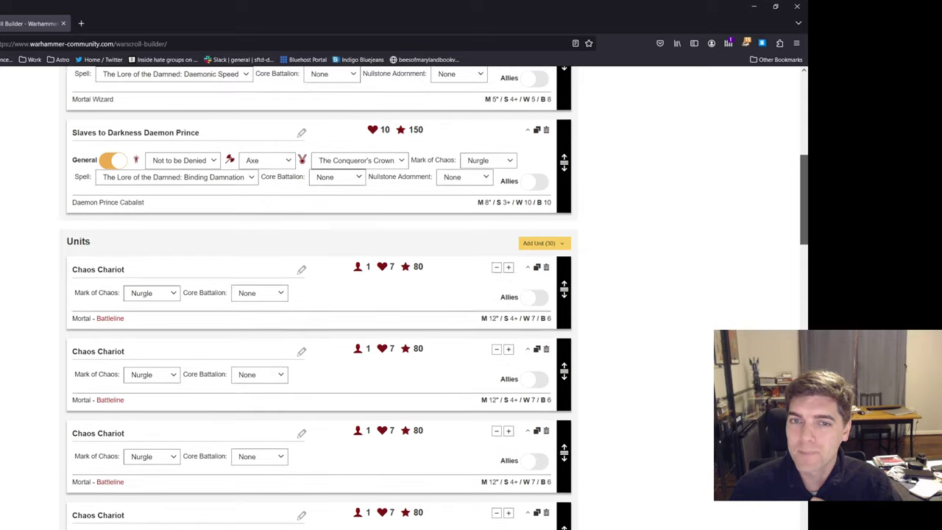
{"action": "scroll", "coordinate": [434, 298], "scroll_direction": "up", "scroll_amount": 1}
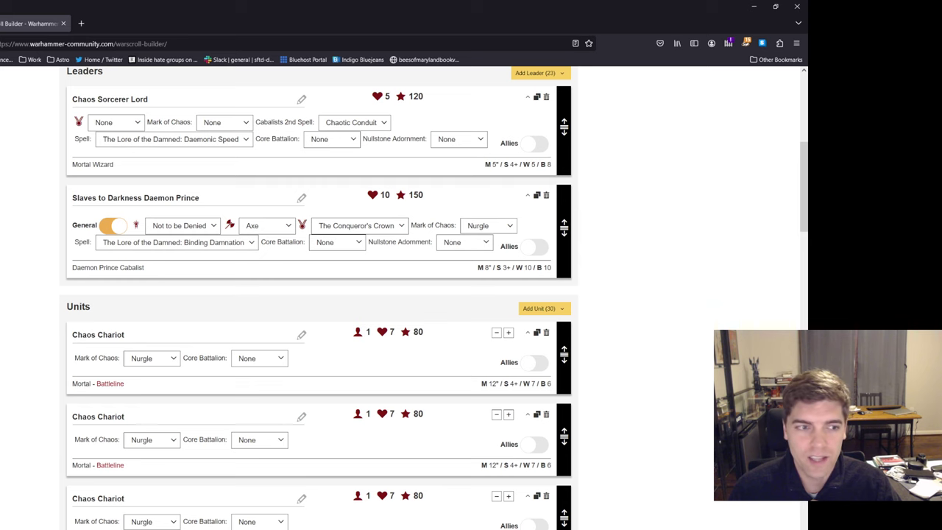
{"action": "scroll", "coordinate": [435, 297], "scroll_direction": "up", "scroll_amount": 1}
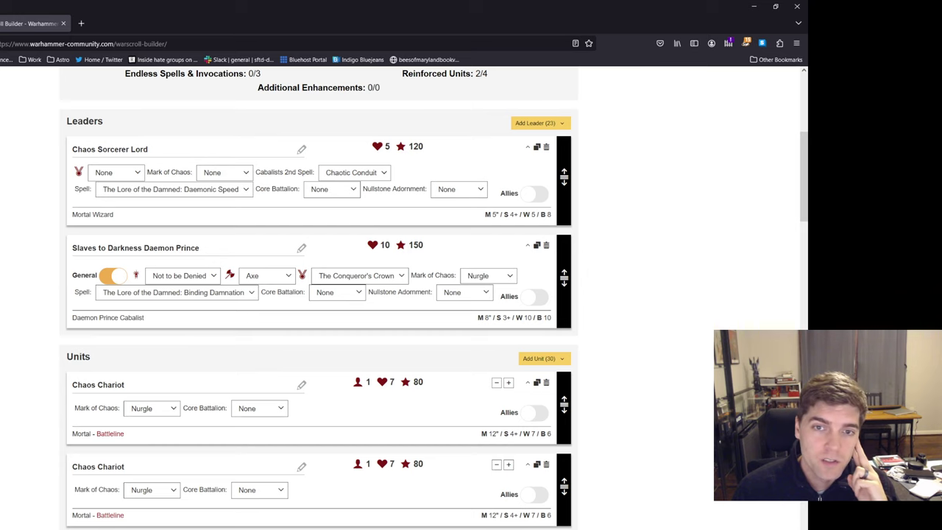
{"action": "left_click_drag", "start_coordinate": [77, 149], "coordinate": [148, 150]}
{"action": "left_click_drag", "start_coordinate": [83, 248], "coordinate": [424, 245]}
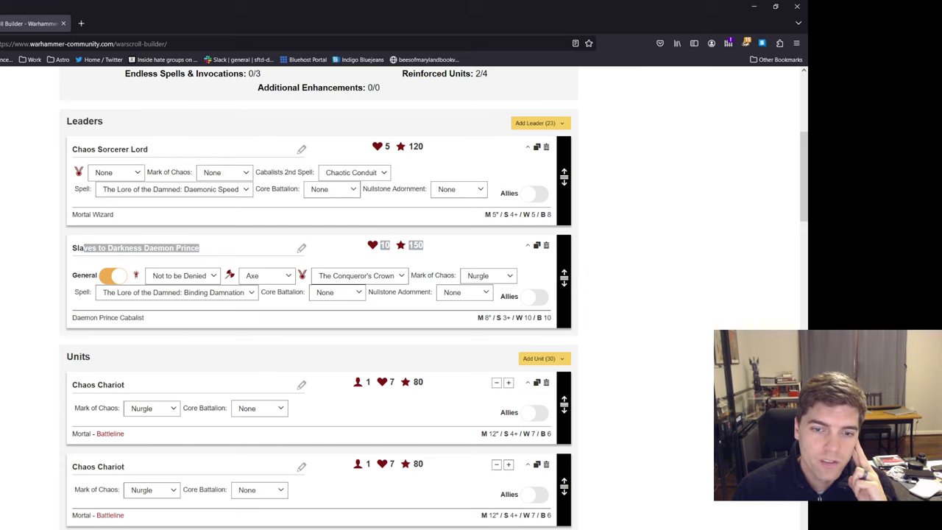
{"action": "scroll", "coordinate": [424, 246], "scroll_direction": "down", "scroll_amount": 3}
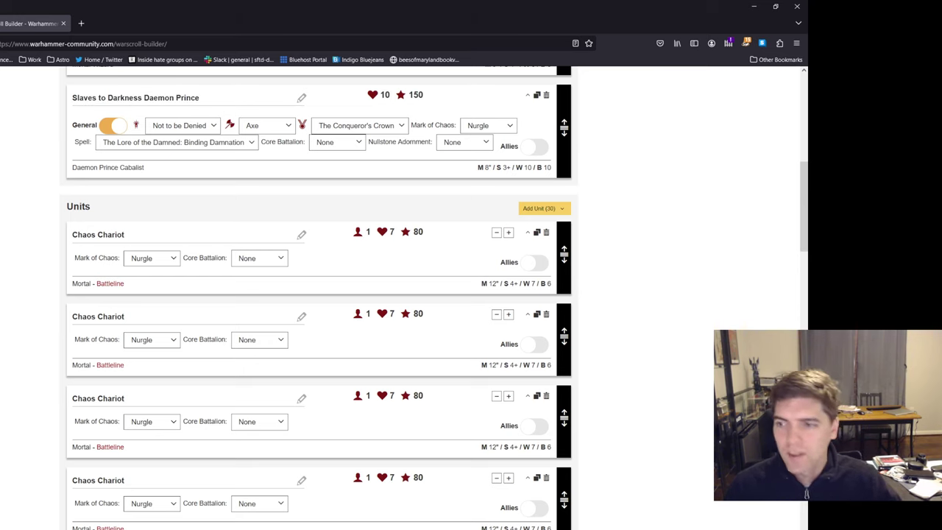
{"action": "scroll", "coordinate": [318, 294], "scroll_direction": "up", "scroll_amount": 1}
{"action": "scroll", "coordinate": [318, 294], "scroll_direction": "up", "scroll_amount": 2}
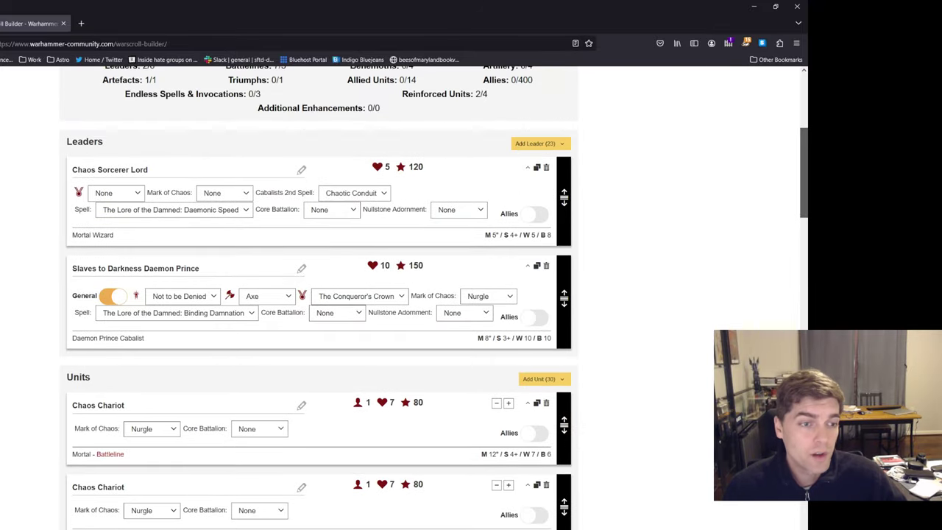
Review the Nurgle-marked Chaos Chariots and the Khorne-marked Ogroid Theridons, concentrating on the two reinforced Theridons units
{"action": "scroll", "coordinate": [319, 294], "scroll_direction": "down", "scroll_amount": 5}
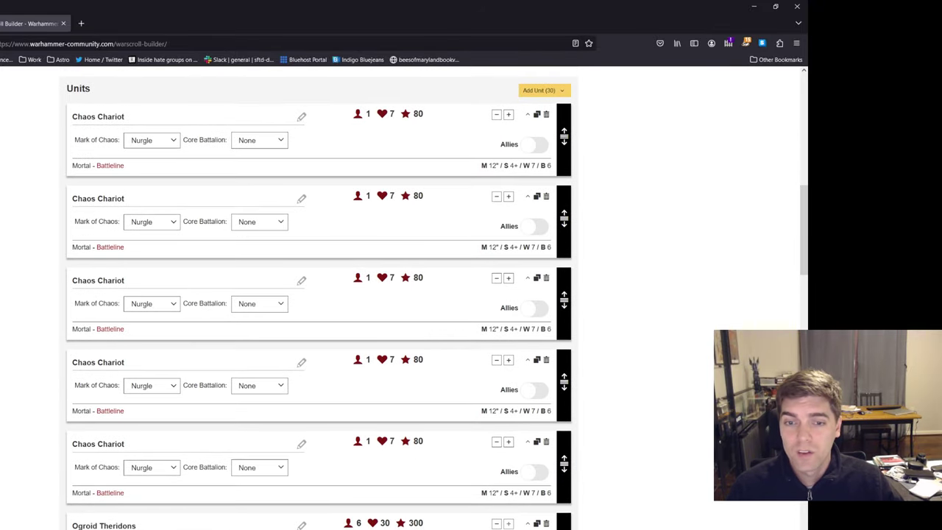
{"action": "scroll", "coordinate": [319, 294], "scroll_direction": "down", "scroll_amount": 1}
{"action": "left_click_drag", "start_coordinate": [72, 148], "coordinate": [125, 147]}
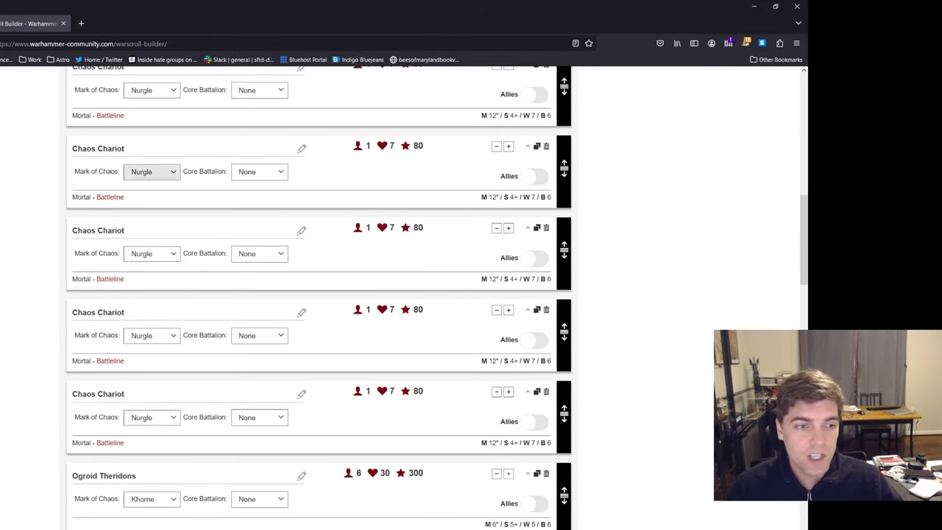
{"action": "scroll", "coordinate": [318, 298], "scroll_direction": "down", "scroll_amount": 2}
{"action": "scroll", "coordinate": [318, 298], "scroll_direction": "down", "scroll_amount": 4}
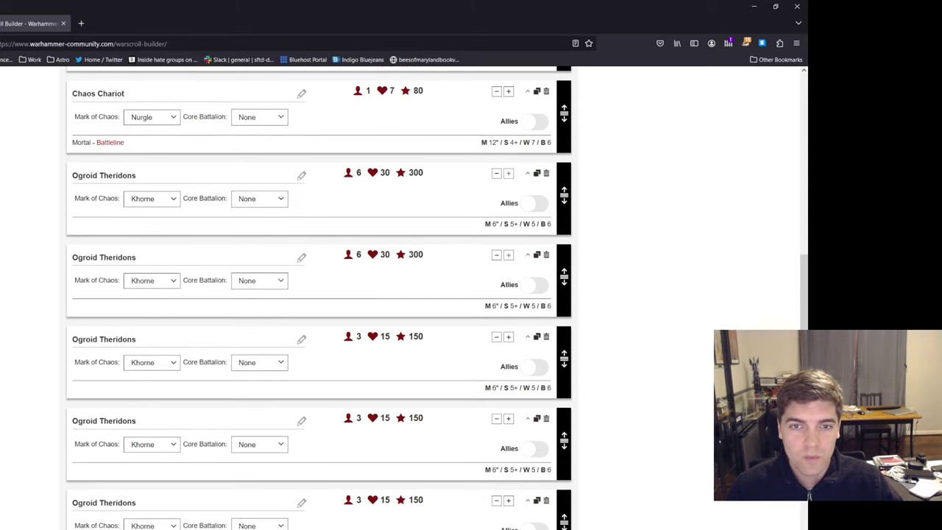
{"action": "mouse_move", "coordinate": [72, 175]}
{"action": "left_mouse_down"}
{"action": "mouse_move", "coordinate": [137, 177]}
{"action": "mouse_move", "coordinate": [137, 258]}
{"action": "mouse_move", "coordinate": [72, 175]}
{"action": "left_mouse_up"}
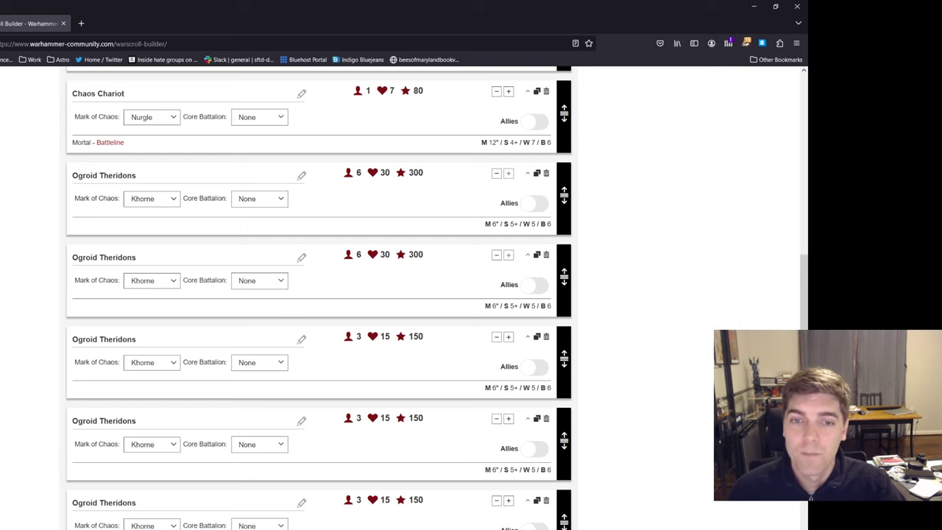
{"action": "scroll", "coordinate": [319, 298], "scroll_direction": "up", "scroll_amount": 1}
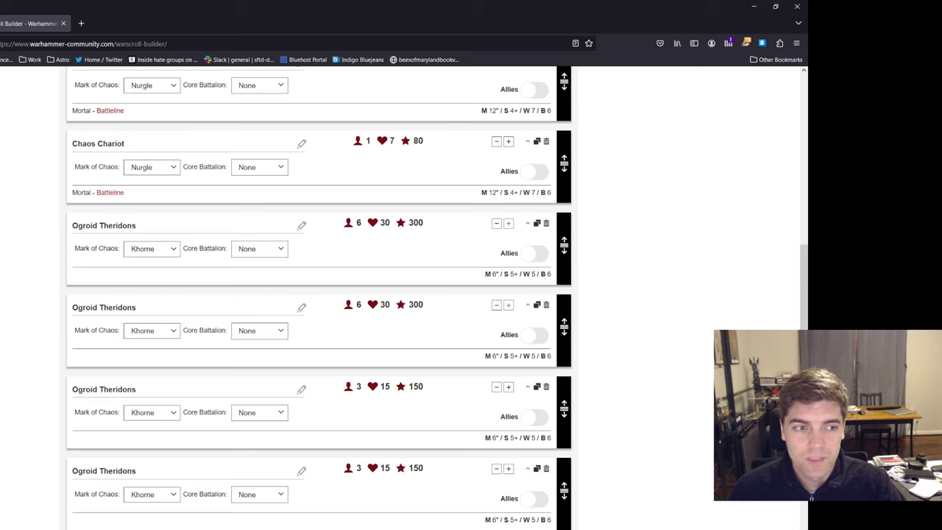
{"action": "left_click_drag", "start_coordinate": [77, 226], "coordinate": [137, 225]}
{"action": "left_click_drag", "start_coordinate": [78, 307], "coordinate": [137, 307]}
{"action": "left_click", "coordinate": [137, 307]}
{"action": "scroll", "coordinate": [319, 298], "scroll_direction": "down", "scroll_amount": 3}
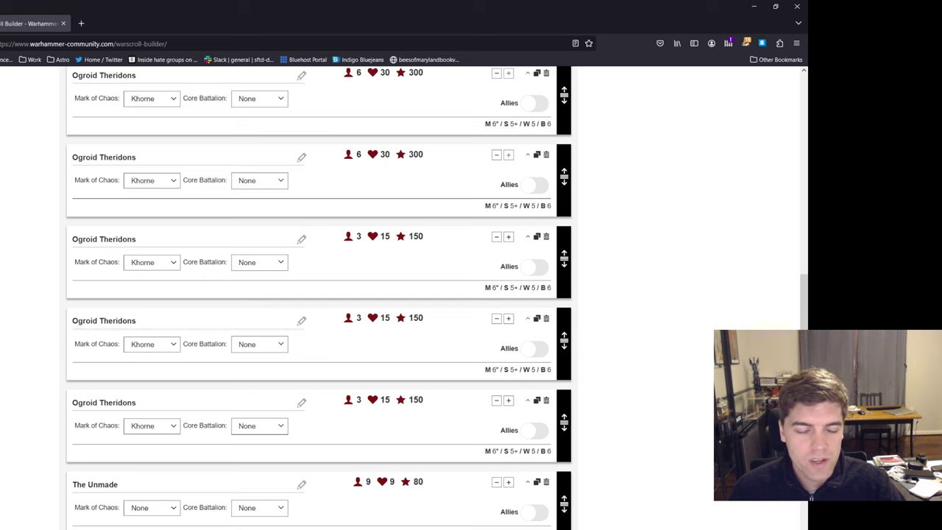
{"action": "scroll", "coordinate": [318, 298], "scroll_direction": "down", "scroll_amount": 1}
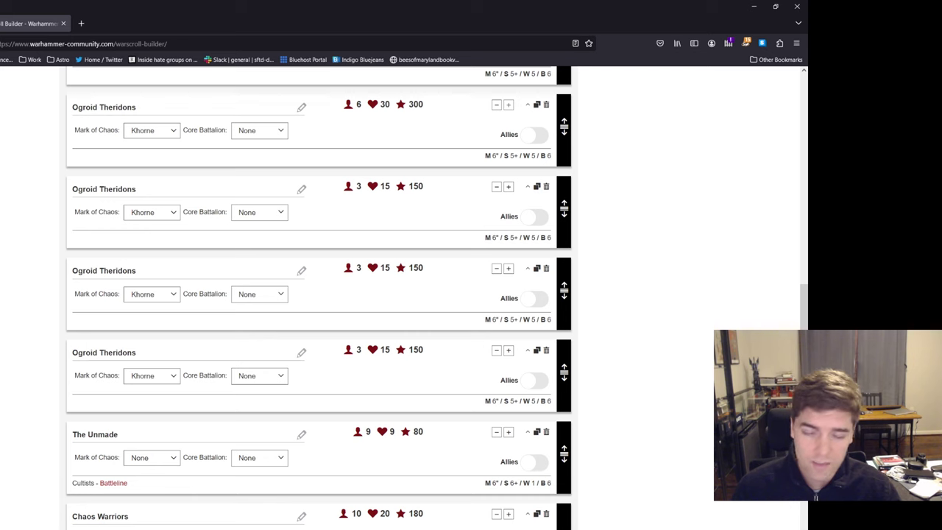
Examine the entries of the Chaos Warriors and The Unmade at the end of the units
{"action": "scroll", "coordinate": [151, 294], "scroll_direction": "down", "scroll_amount": 2}
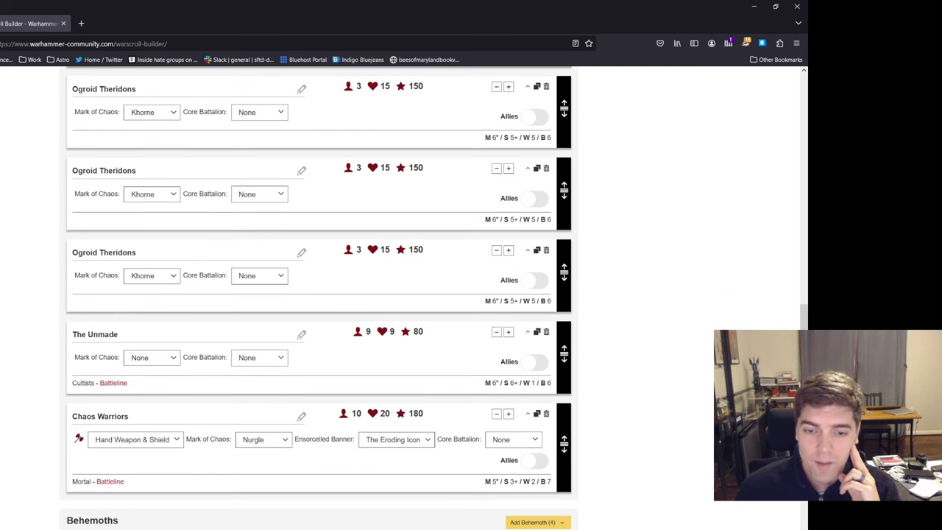
{"action": "mouse_move", "coordinate": [129, 416]}
{"action": "left_mouse_down"}
{"action": "mouse_move", "coordinate": [86, 416]}
{"action": "mouse_move", "coordinate": [416, 414]}
{"action": "mouse_move", "coordinate": [82, 416]}
{"action": "mouse_move", "coordinate": [129, 416]}
{"action": "left_mouse_up"}
{"action": "left_click_drag", "start_coordinate": [72, 416], "coordinate": [129, 416]}
{"action": "left_click", "coordinate": [129, 416]}
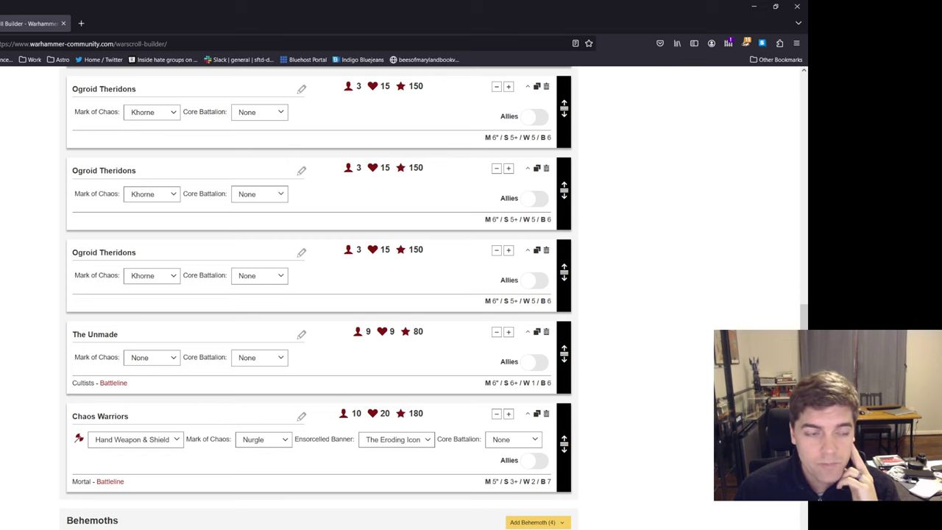
{"action": "left_click_drag", "start_coordinate": [129, 416], "coordinate": [72, 416]}
{"action": "left_click", "coordinate": [72, 415]}
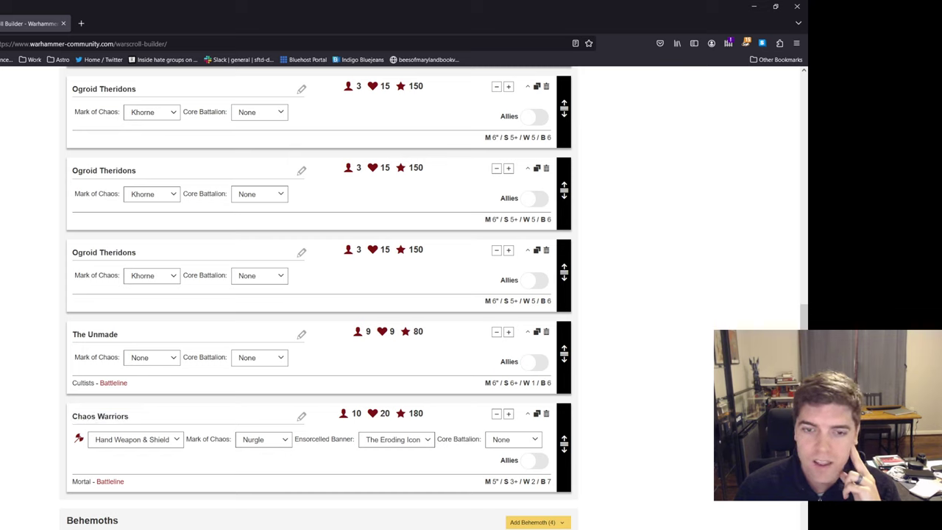
{"action": "left_click_drag", "start_coordinate": [72, 415], "coordinate": [130, 416]}
{"action": "left_click", "coordinate": [130, 416]}
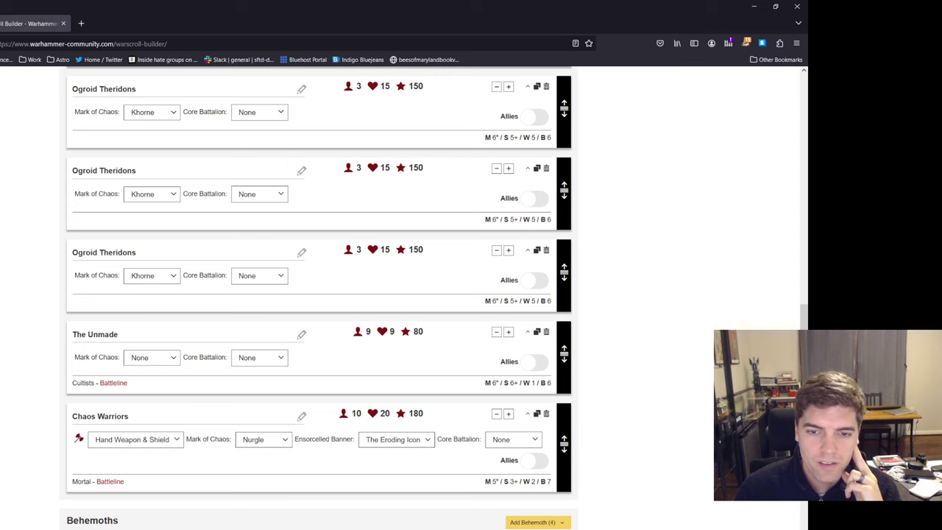
{"action": "left_click_drag", "start_coordinate": [72, 334], "coordinate": [118, 334]}
{"action": "left_click", "coordinate": [118, 335]}
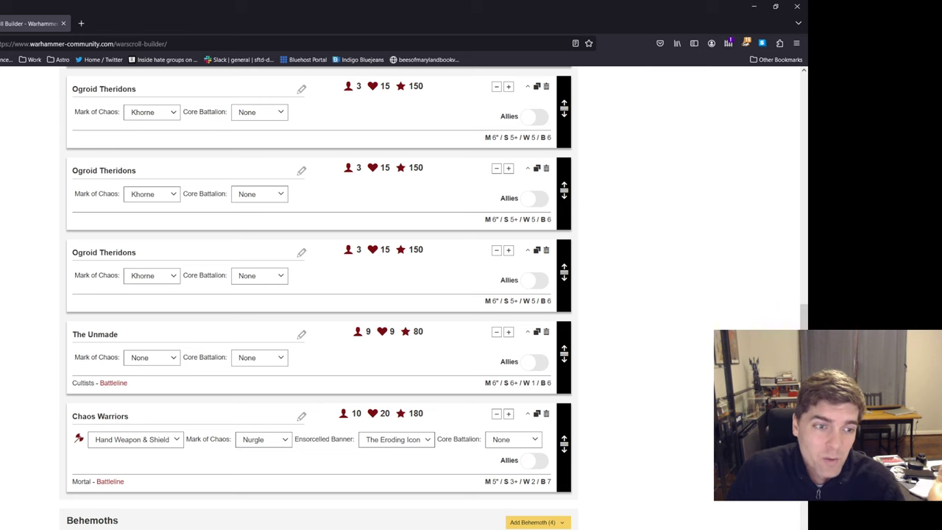
Look over the whole list once more, from the Theridons and leaders up to the allegiance settings and points total
{"action": "scroll", "coordinate": [151, 330], "scroll_direction": "up", "scroll_amount": 4}
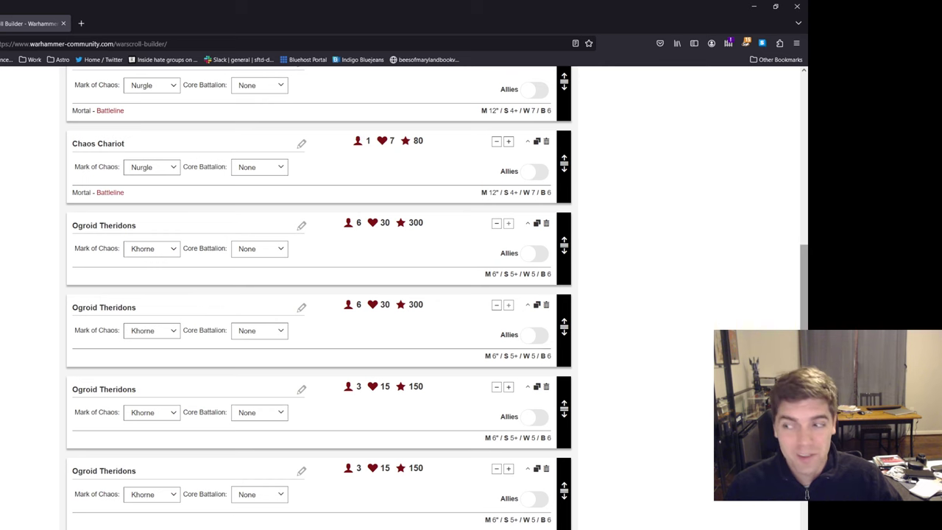
{"action": "scroll", "coordinate": [436, 295], "scroll_direction": "up", "scroll_amount": 7}
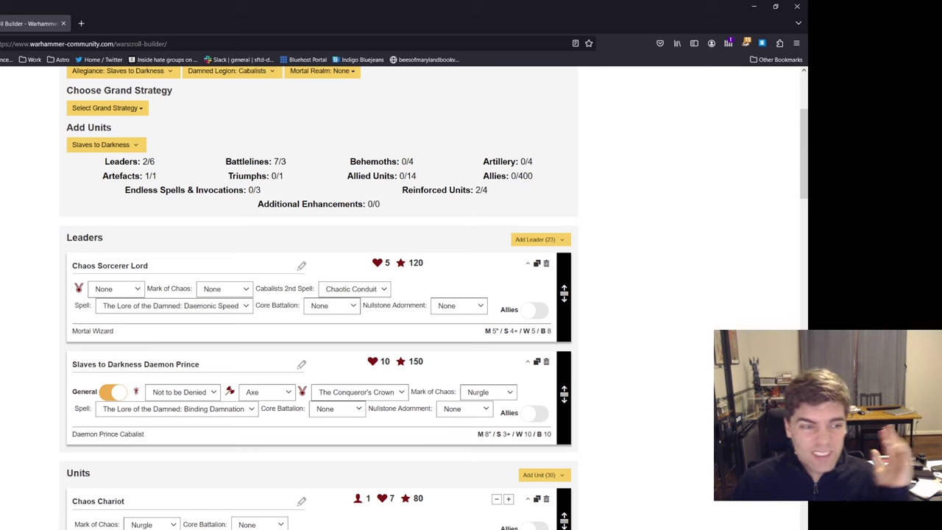
{"action": "scroll", "coordinate": [430, 297], "scroll_direction": "up", "scroll_amount": 3}
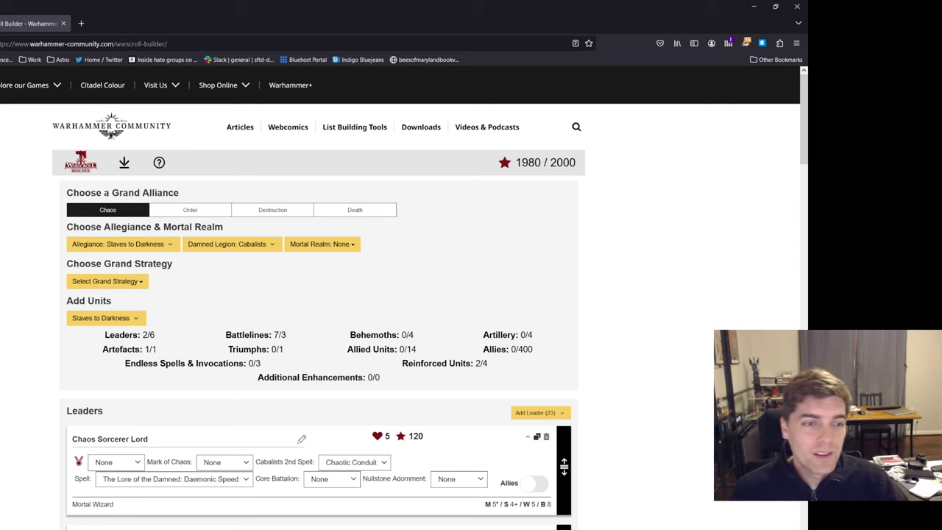
{"action": "scroll", "coordinate": [317, 295], "scroll_direction": "down", "scroll_amount": 5}
{"action": "scroll", "coordinate": [316, 295], "scroll_direction": "down", "scroll_amount": 5}
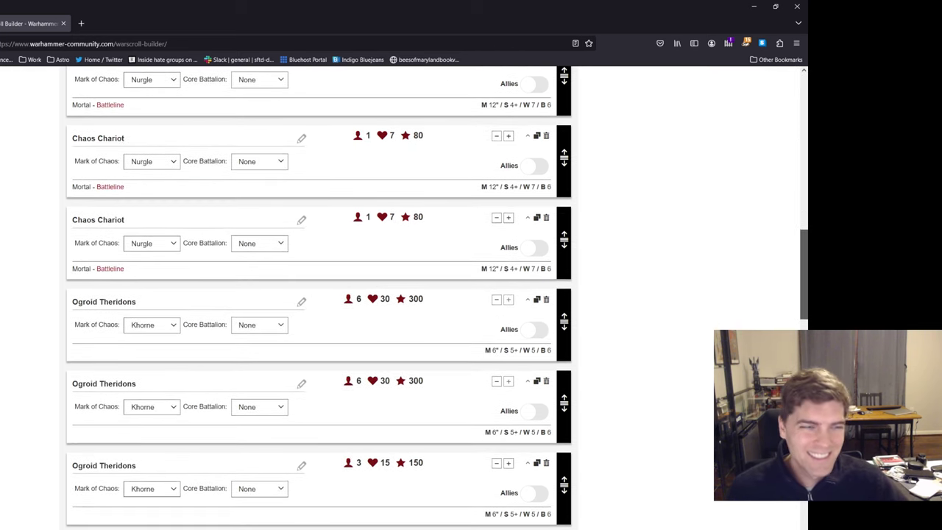
{"action": "scroll", "coordinate": [317, 294], "scroll_direction": "up", "scroll_amount": 10}
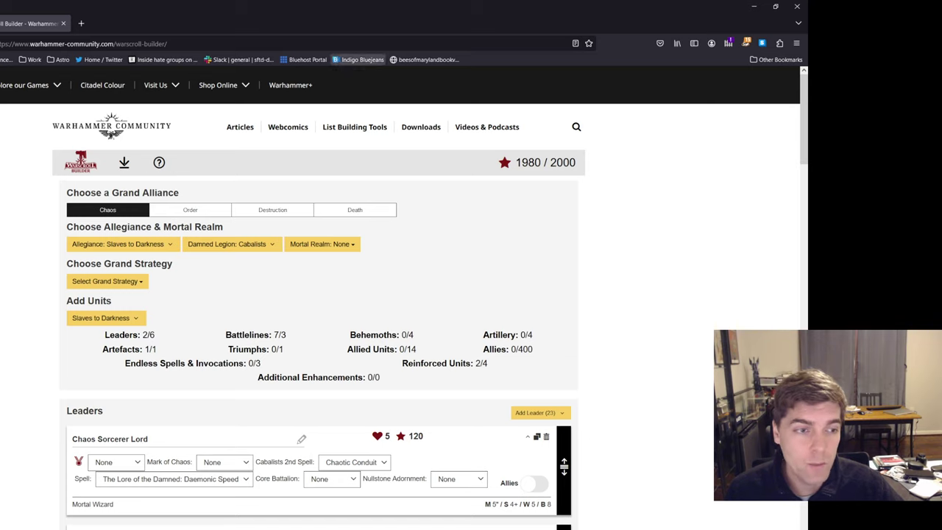
{"action": "scroll", "coordinate": [404, 299], "scroll_direction": "down", "scroll_amount": 7}
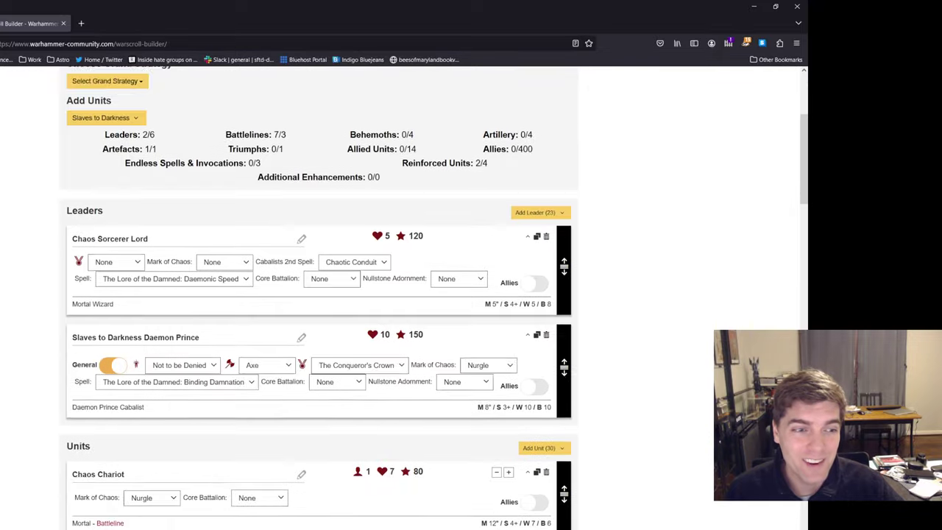
{"action": "scroll", "coordinate": [324, 294], "scroll_direction": "up", "scroll_amount": 10}
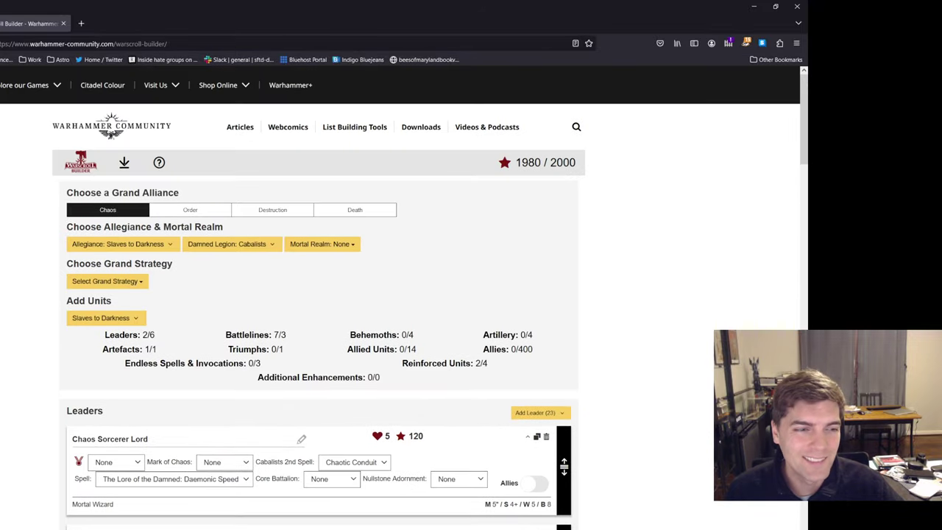